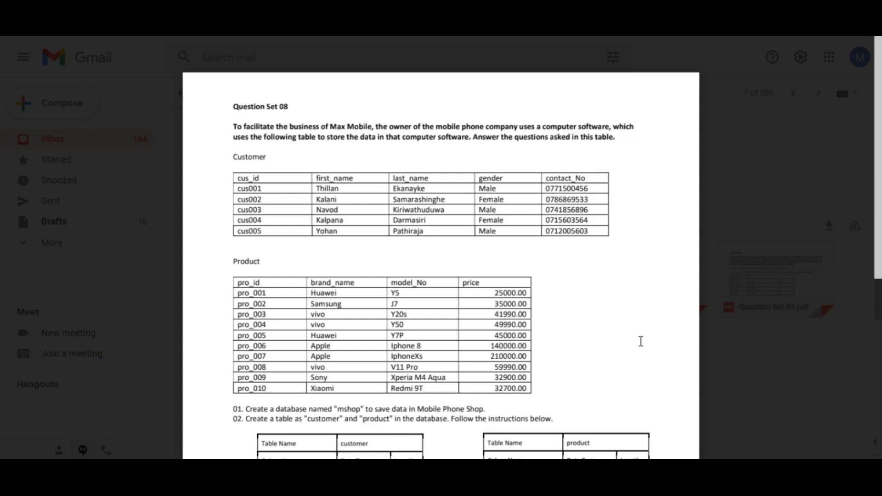
# - Read through the Question Set 08 assignment's customer and product tables and its numbered tasks
pyautogui.scroll(-3, 640, 341)
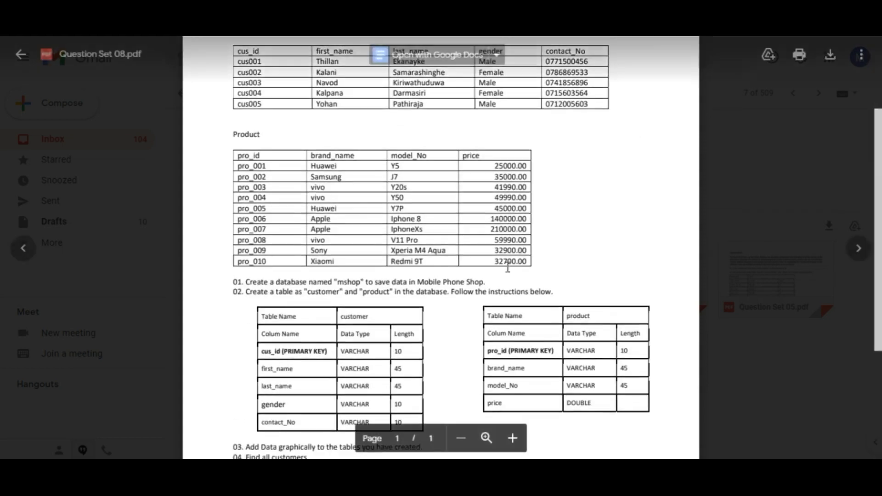
pyautogui.scroll(3, 492, 256)
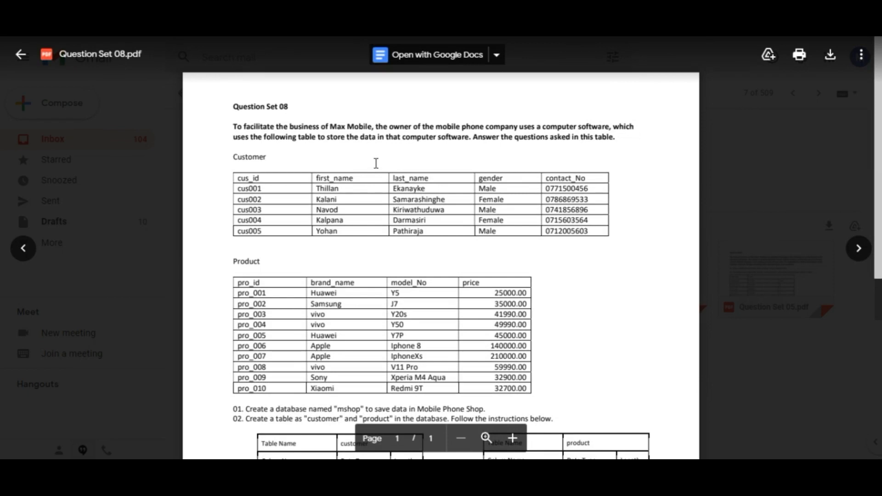
pyautogui.scroll(-3, 494, 258)
pyautogui.scroll(-3, 487, 248)
pyautogui.scroll(3, 467, 244)
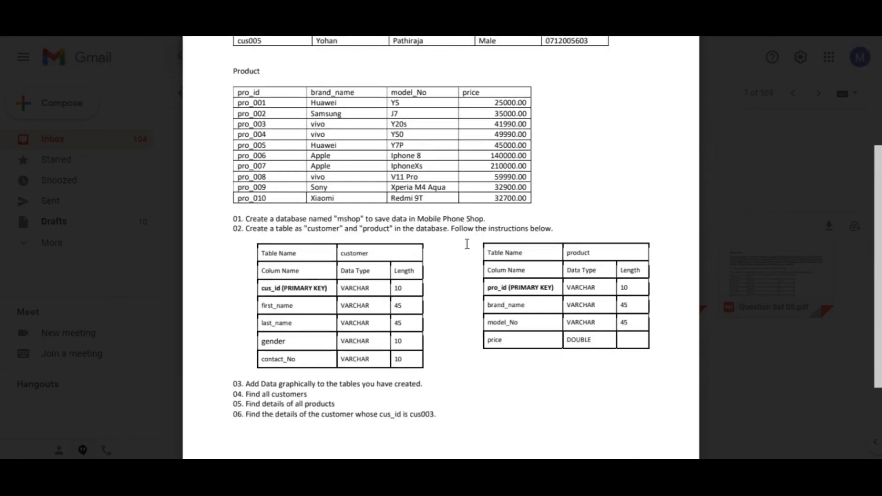
pyautogui.scroll(2, 416, 264)
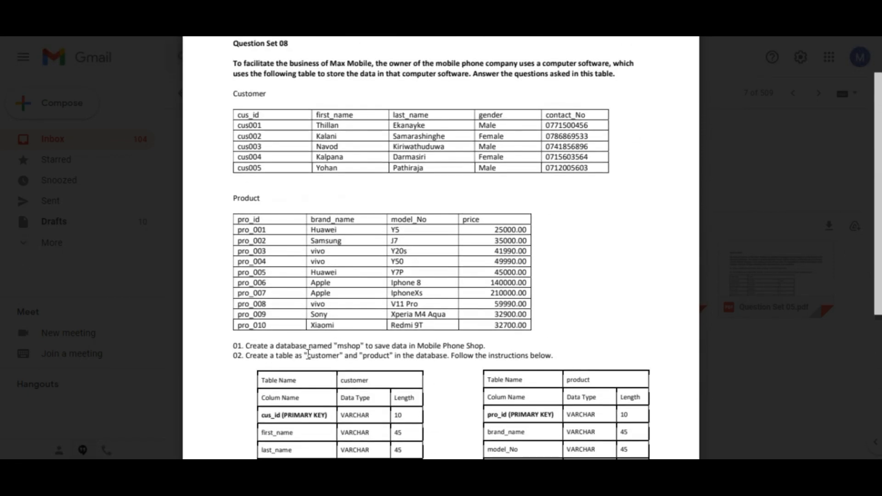
pyautogui.moveTo(256, 346); pyautogui.dragTo(326, 344)
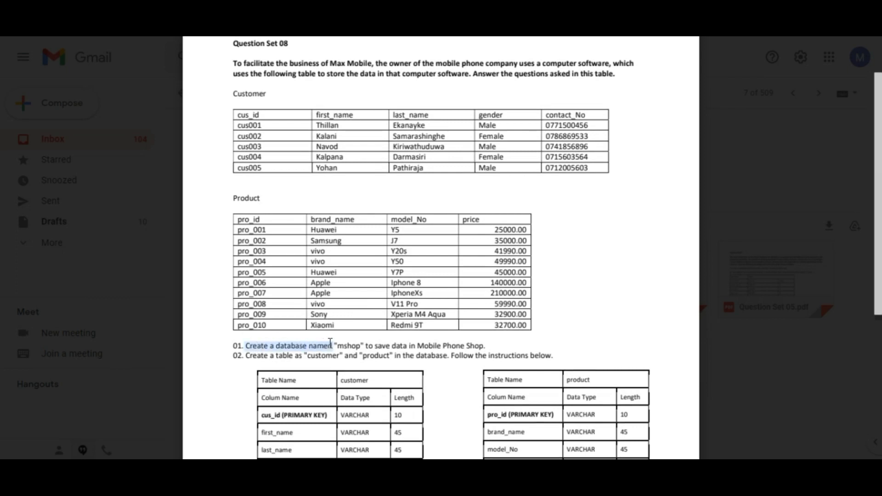
pyautogui.click(351, 344)
pyautogui.scroll(-2, 374, 353)
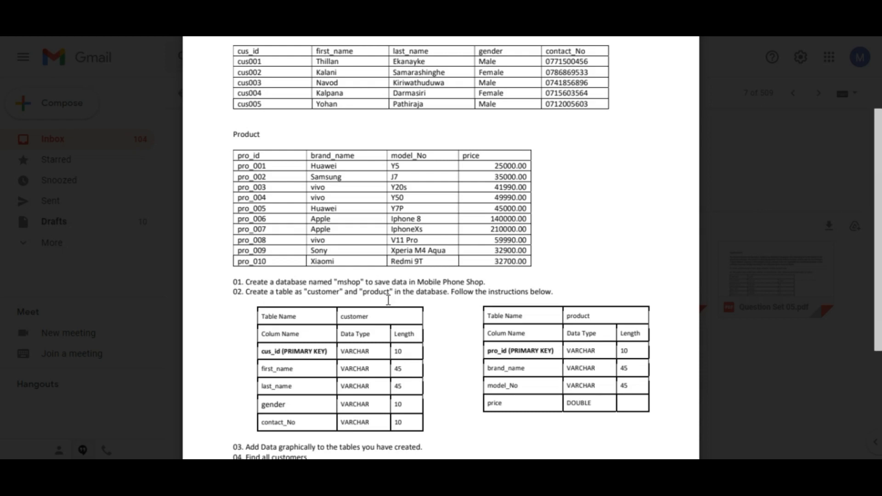
pyautogui.scroll(-3, 450, 294)
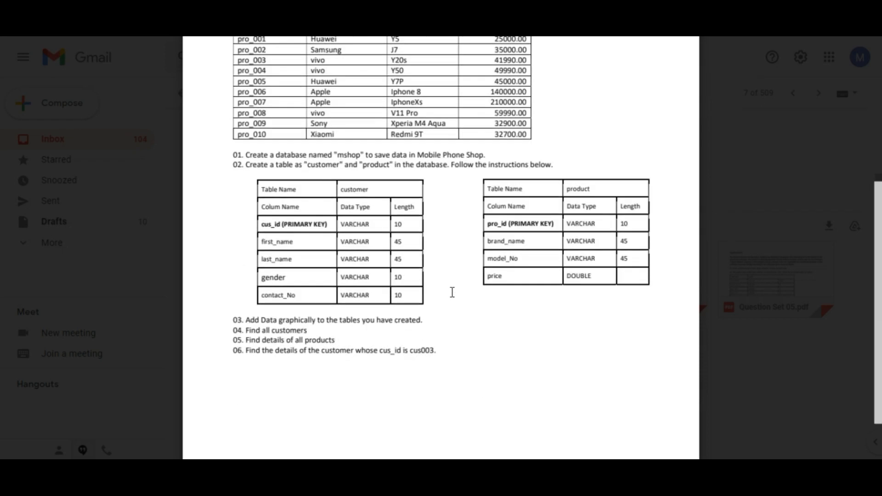
pyautogui.scroll(3, 336, 265)
pyautogui.scroll(-3, 338, 255)
pyautogui.scroll(-2, 375, 338)
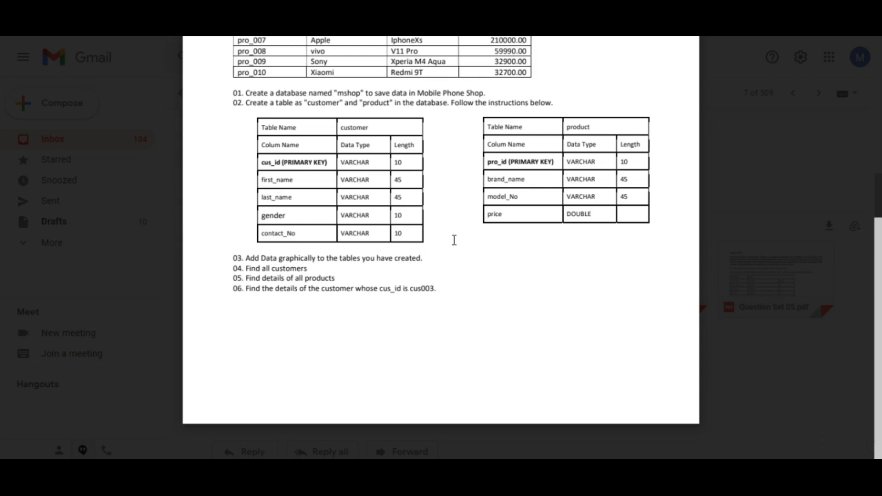
pyautogui.scroll(7, 454, 240)
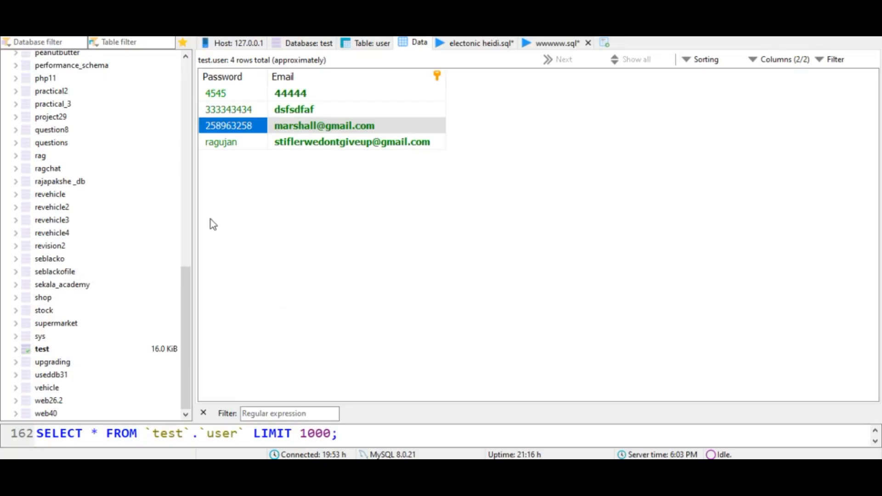
pyautogui.scroll(4, 139, 166)
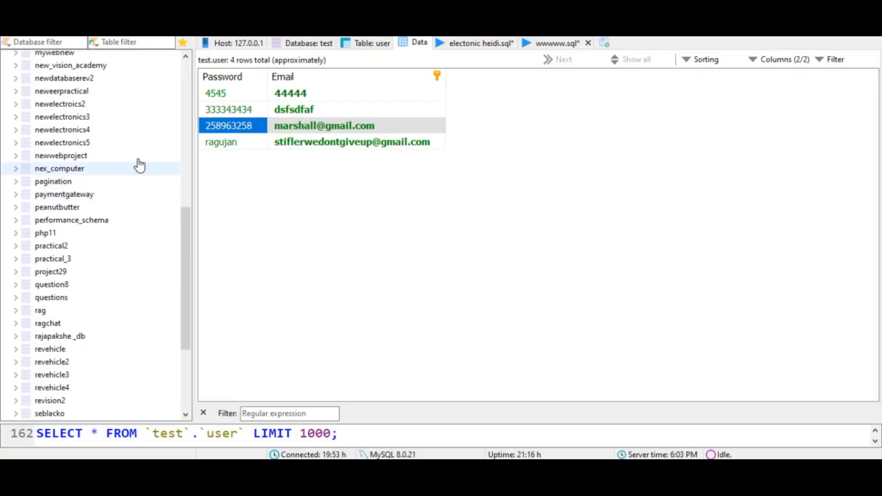
pyautogui.click(64, 104)
pyautogui.click(55, 91)
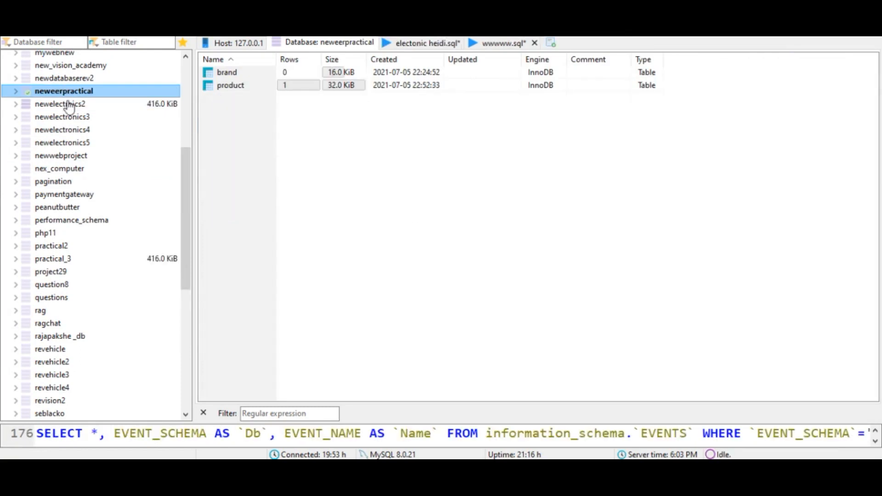
pyautogui.scroll(12, 70, 101)
pyautogui.click(65, 57)
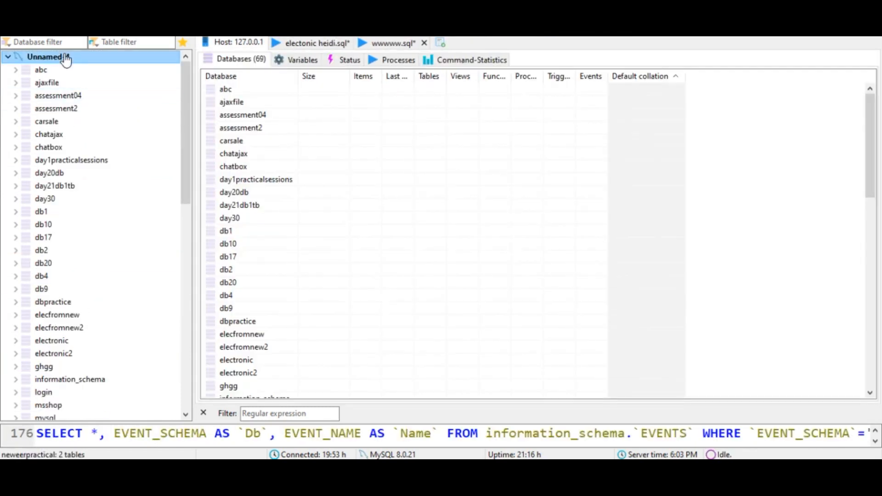
# - Create a new database named mshop on the server connection
pyautogui.rightClick(65, 58)
pyautogui.moveTo(112, 121)
pyautogui.click(294, 121)
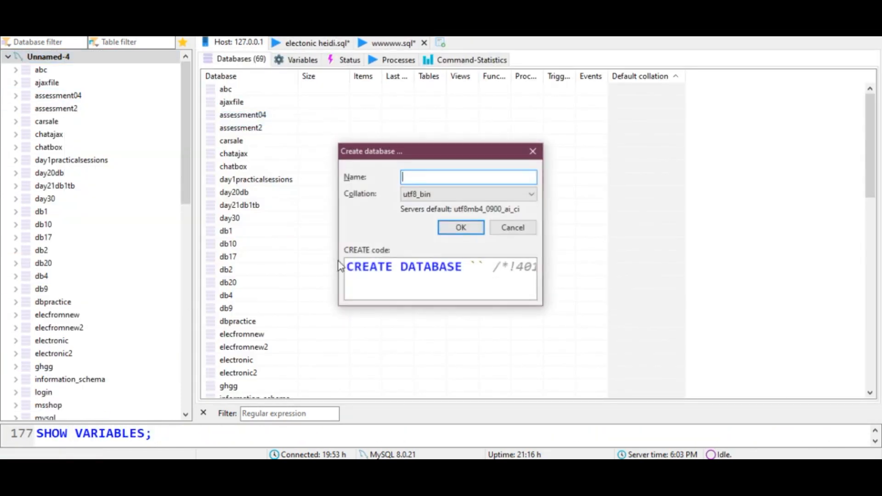
pyautogui.hotkey('alt', 'Tab')
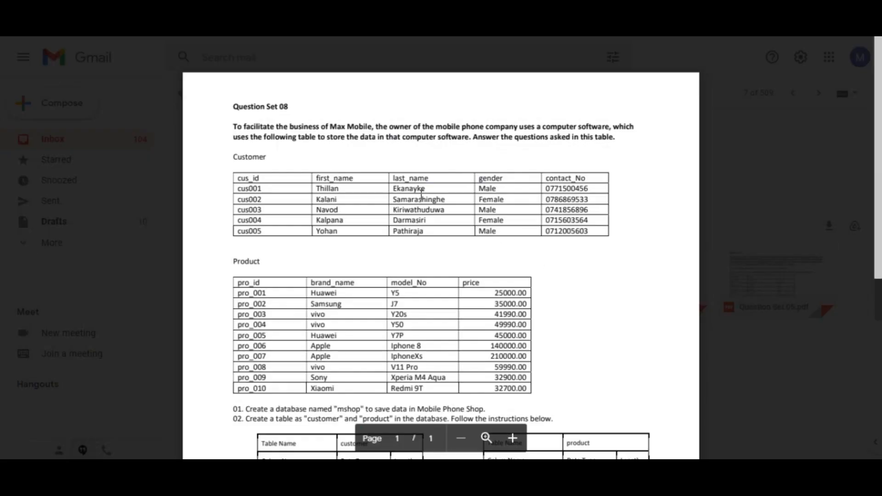
pyautogui.scroll(-1, 422, 195)
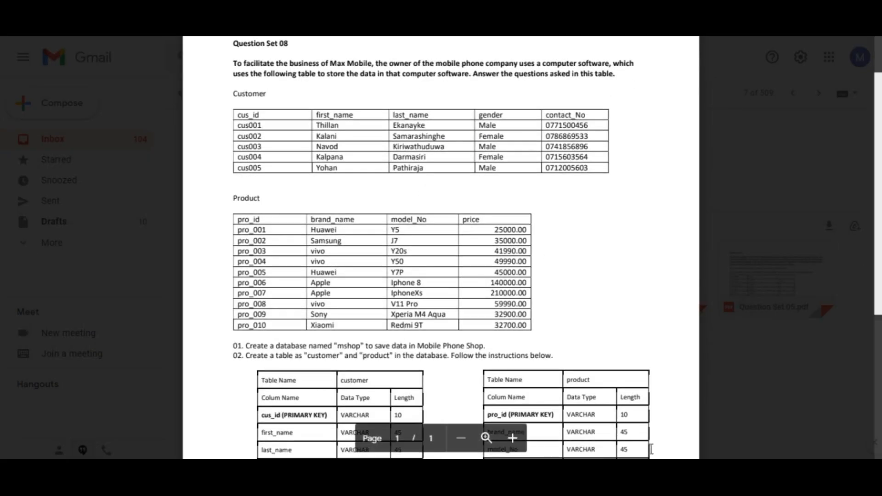
pyautogui.hotkey('alt', 'Tab')
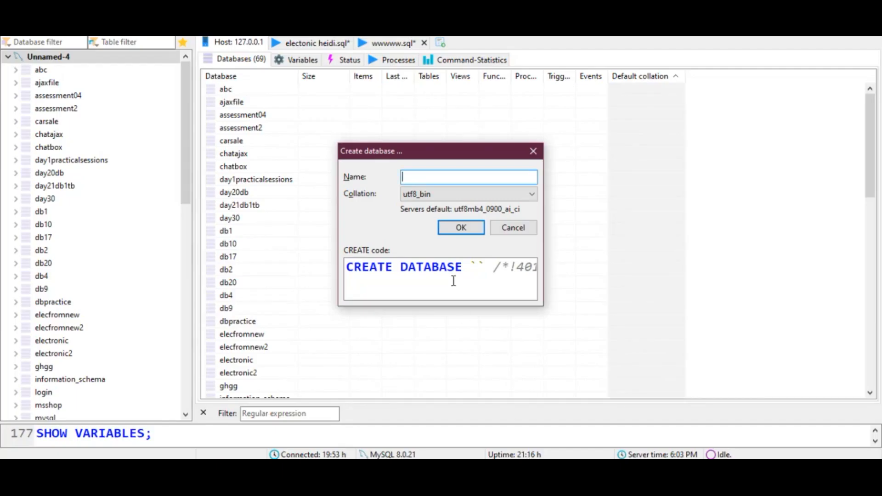
pyautogui.write('s')
pyautogui.press('BackSpace')
pyautogui.write('mshop')
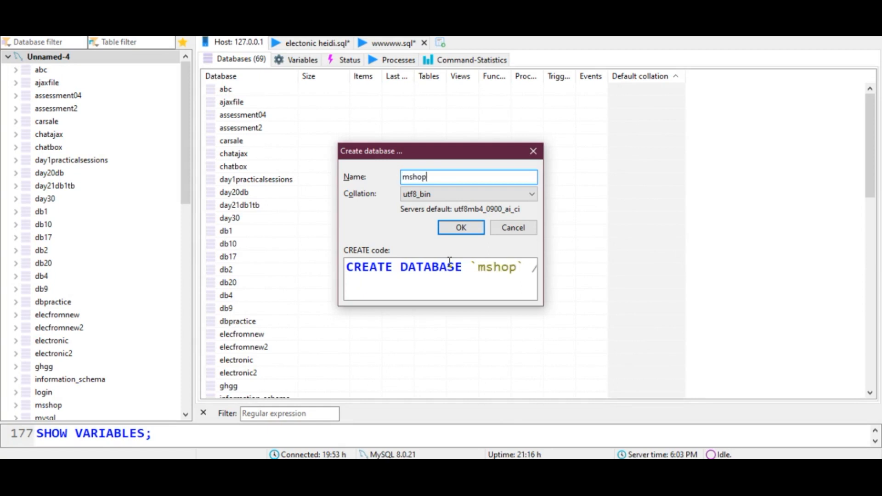
pyautogui.click(455, 229)
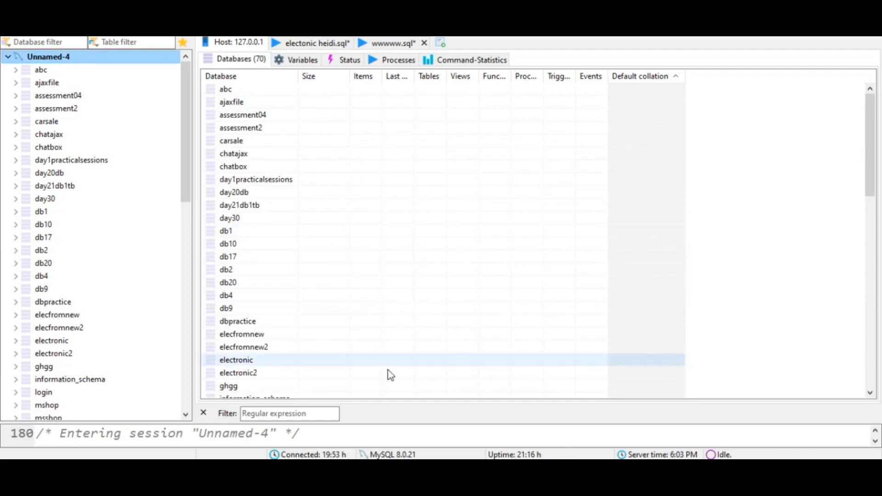
# - Examine the existing msshop database and its customer table structure
pyautogui.scroll(-8, 87, 189)
pyautogui.scroll(-6, 126, 412)
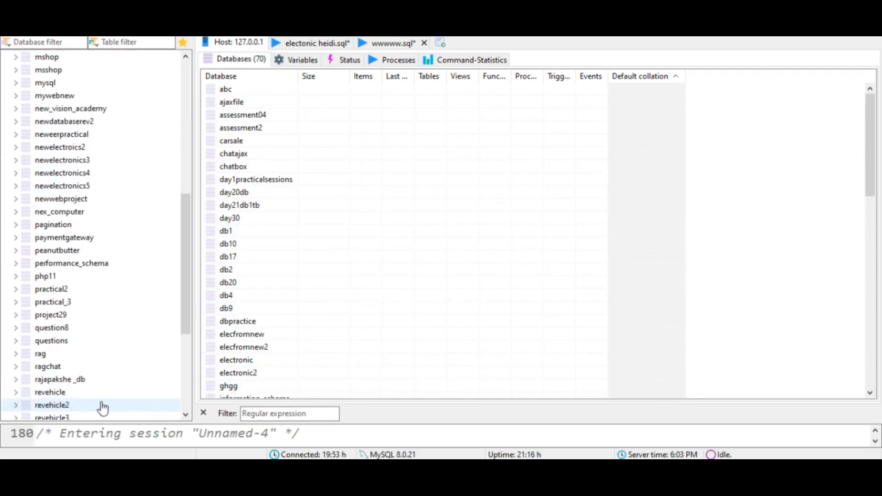
pyautogui.scroll(5, 61, 388)
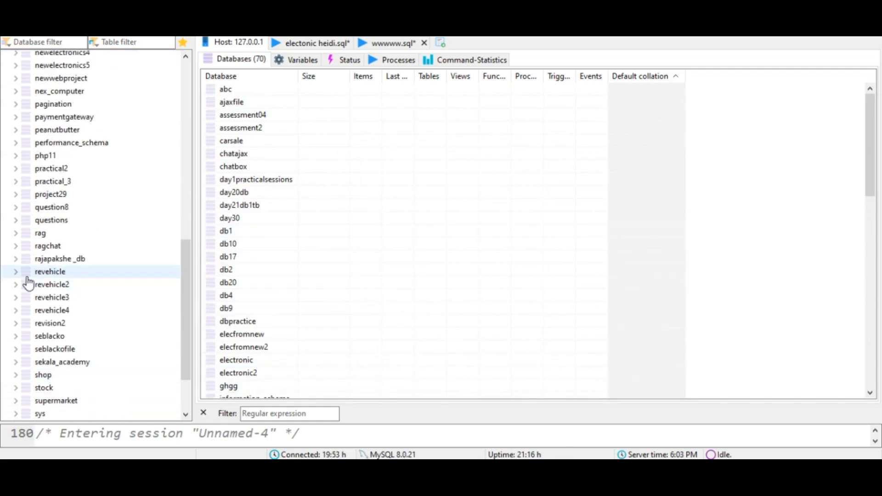
pyautogui.scroll(1, 52, 323)
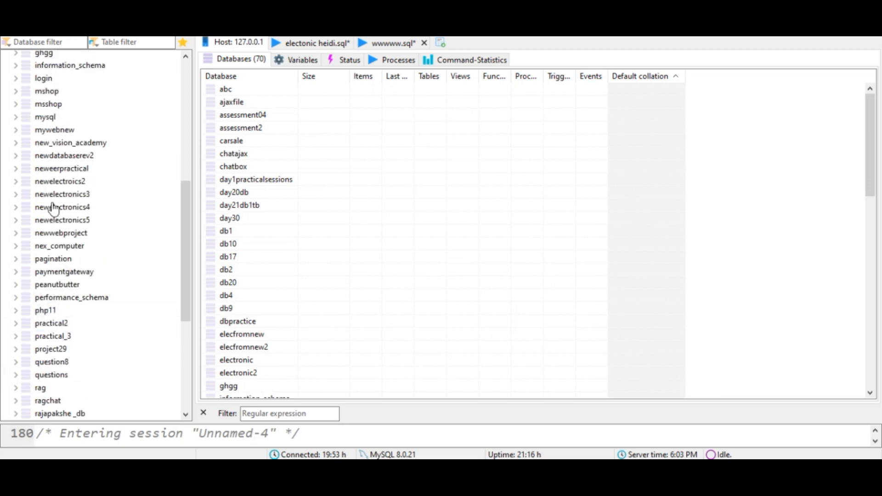
pyautogui.scroll(1, 37, 138)
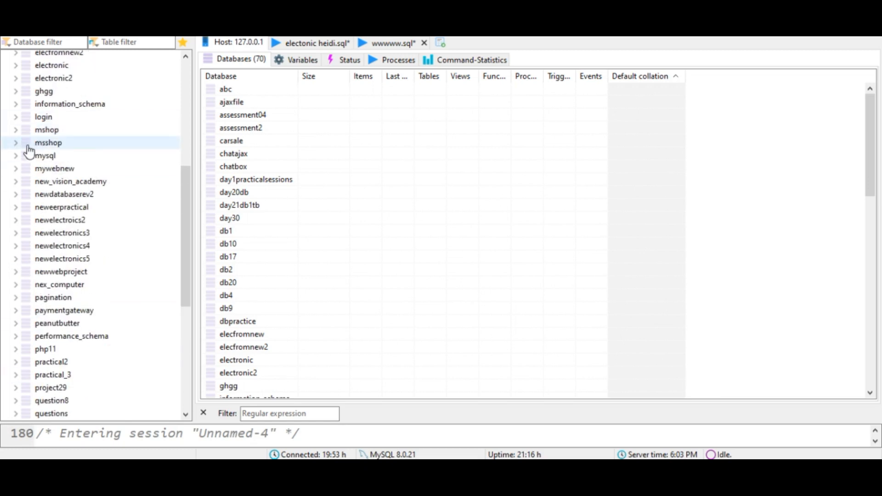
pyautogui.click(32, 146)
pyautogui.rightClick(20, 144)
pyautogui.press('Escape')
pyautogui.click(16, 144)
pyautogui.click(17, 144)
pyautogui.click(16, 144)
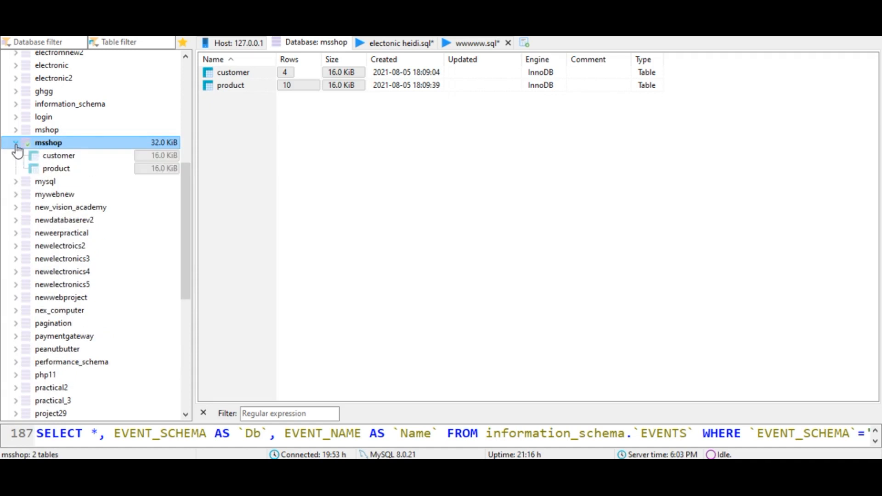
pyautogui.click(54, 168)
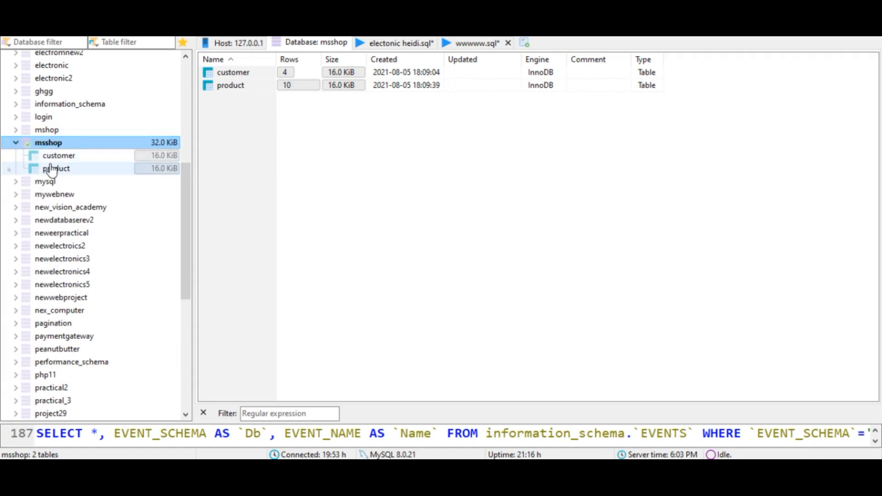
pyautogui.click(56, 156)
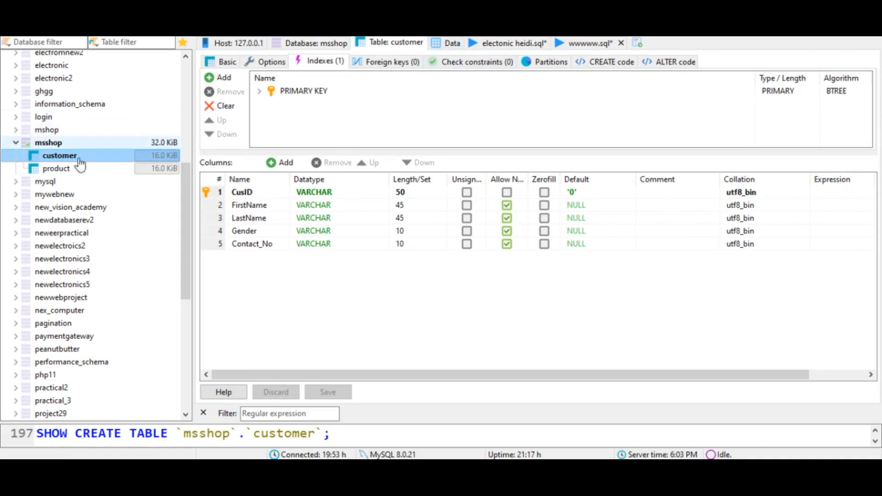
# - Create a new table in the mshop database and name it customer
pyautogui.click(25, 143)
pyautogui.click(17, 132)
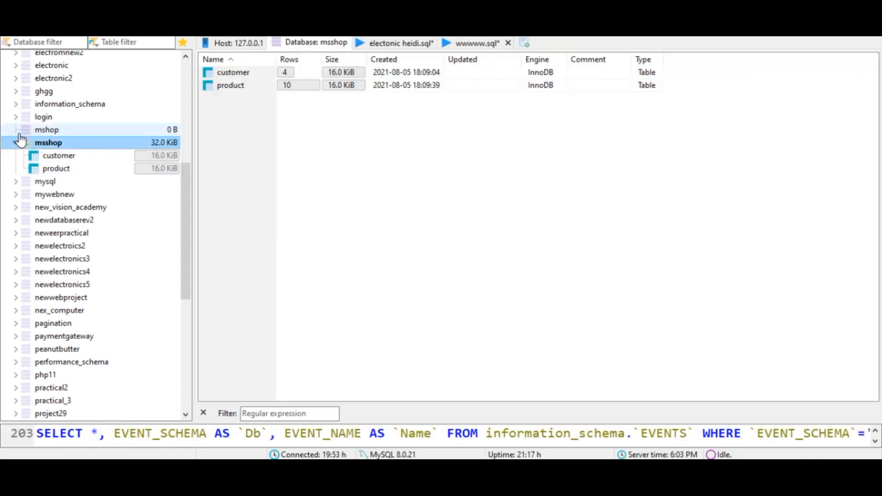
pyautogui.click(57, 130)
pyautogui.rightClick(57, 130)
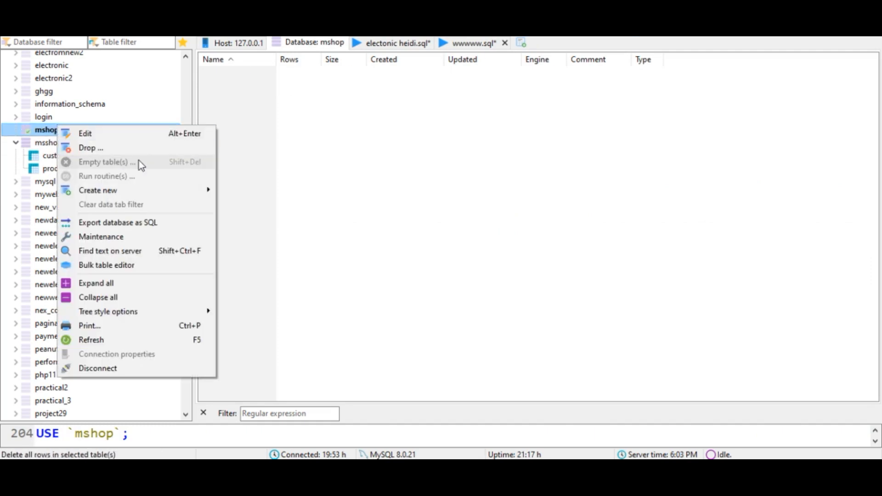
pyautogui.moveTo(126, 189)
pyautogui.click(272, 205)
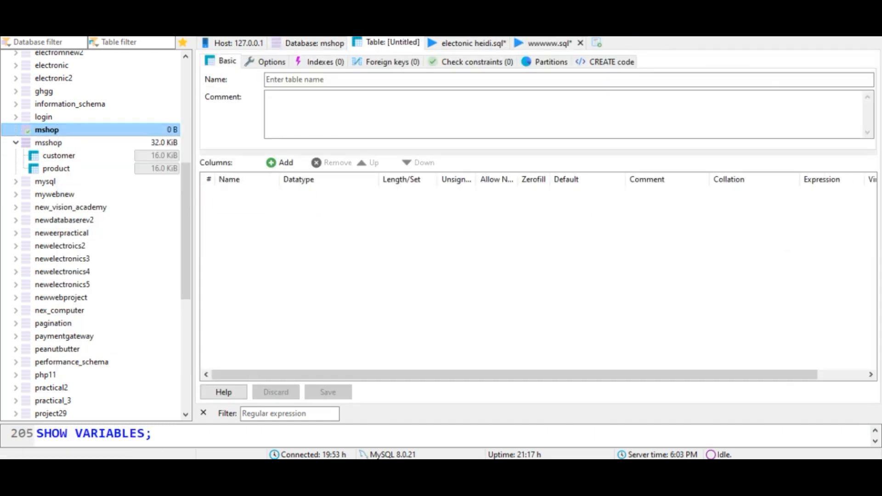
pyautogui.hotkey('alt', 'Tab')
pyautogui.scroll(-1, 410, 343)
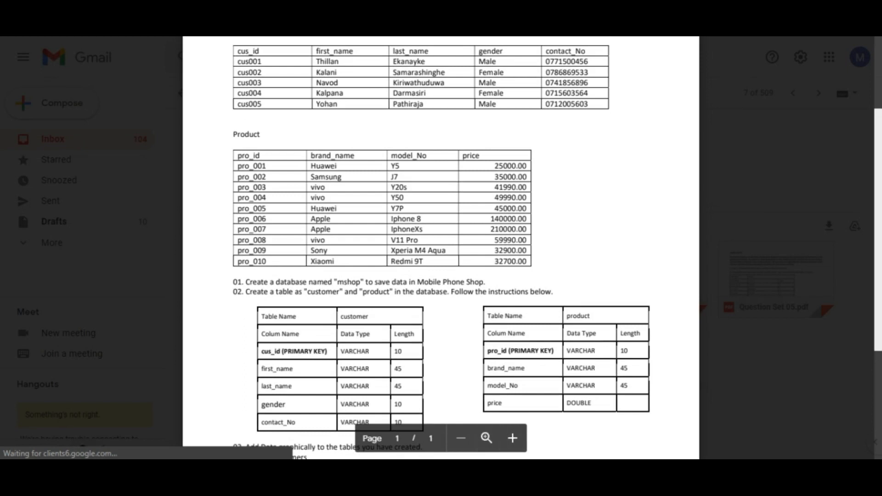
pyautogui.click(481, 472)
pyautogui.click(312, 82)
pyautogui.write('customer')
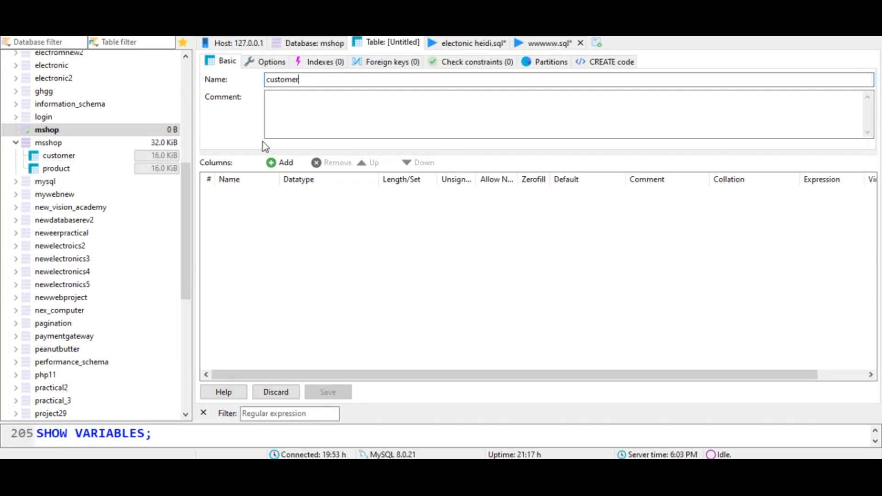
# - Add a first column to the customer table and place the assignment PDF window alongside
pyautogui.click(276, 162)
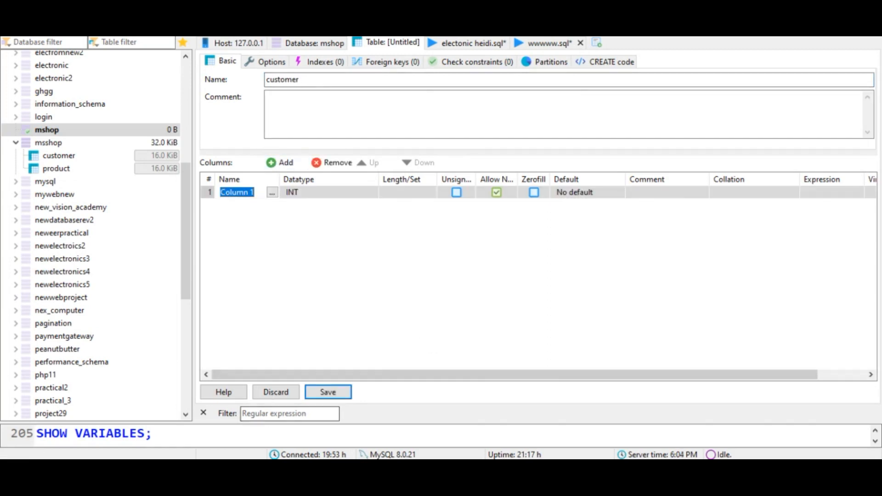
pyautogui.click(255, 468)
pyautogui.click(851, 7)
pyautogui.moveTo(710, 57); pyautogui.dragTo(728, 24)
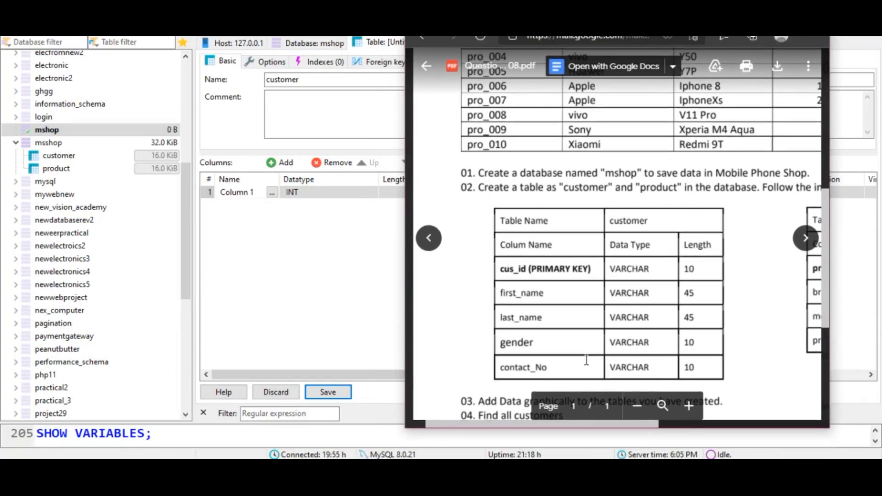
# - Rename the first column to Cus_ID
pyautogui.doubleClick(254, 192)
pyautogui.hotkey('ctrl', 'a')
pyautogui.press('BackSpace')
pyautogui.write('c')
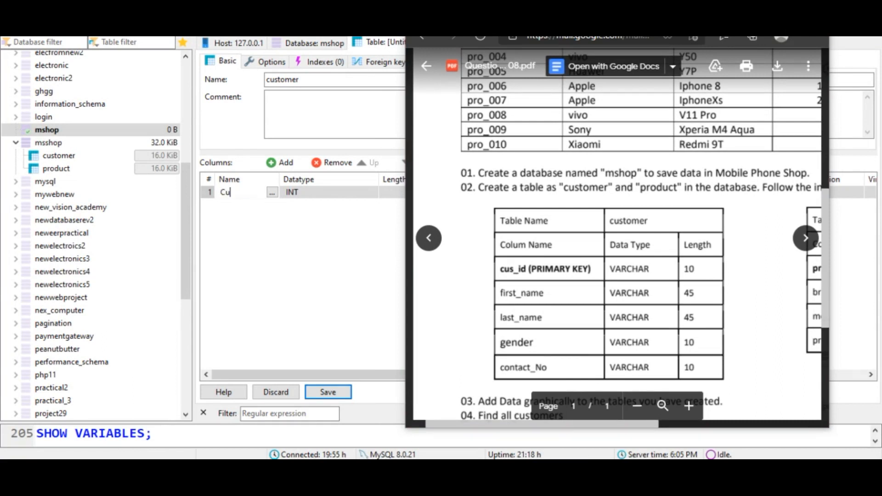
pyautogui.write('ust')
pyautogui.press('BackSpace')
pyautogui.press('BackSpace')
pyautogui.press('BackSpace')
pyautogui.press('BackSpace')
pyautogui.write('Cus_ID')
# - Set the Cus_ID column's datatype to VARCHAR with length 10
pyautogui.click(300, 194)
pyautogui.click(300, 195)
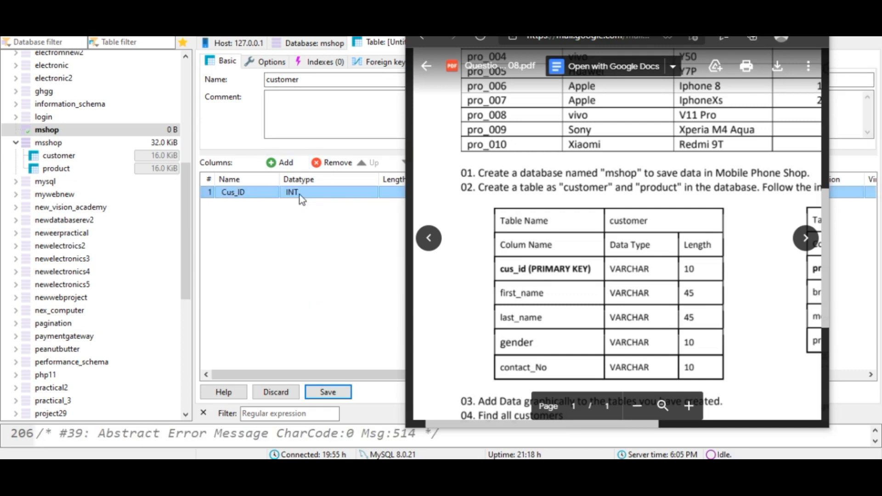
pyautogui.scroll(-1, 322, 317)
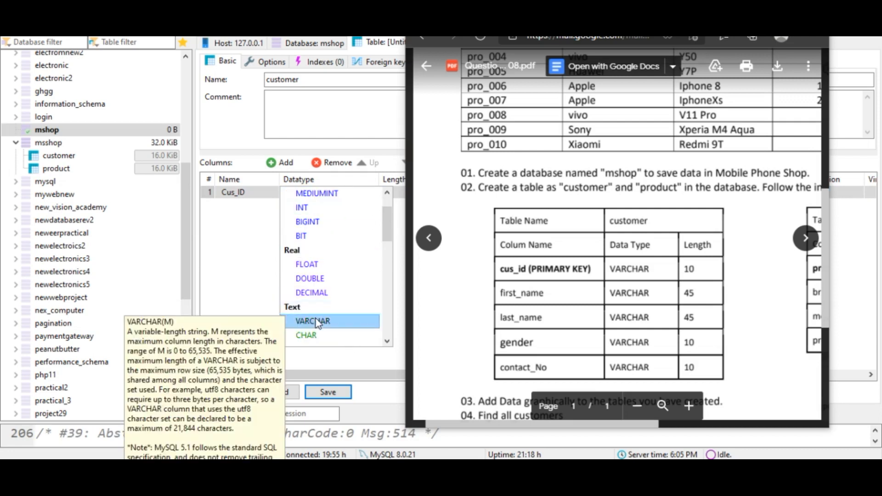
pyautogui.click(312, 321)
pyautogui.moveTo(715, 38); pyautogui.dragTo(759, 37)
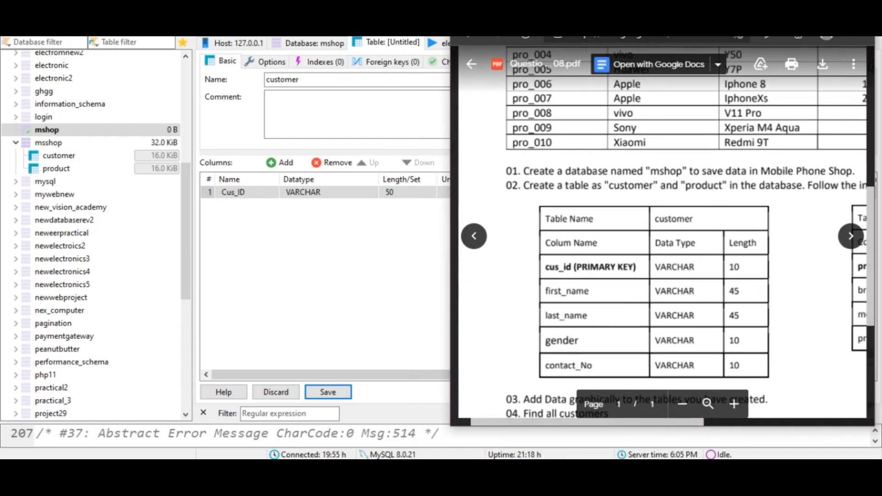
pyautogui.click(399, 193)
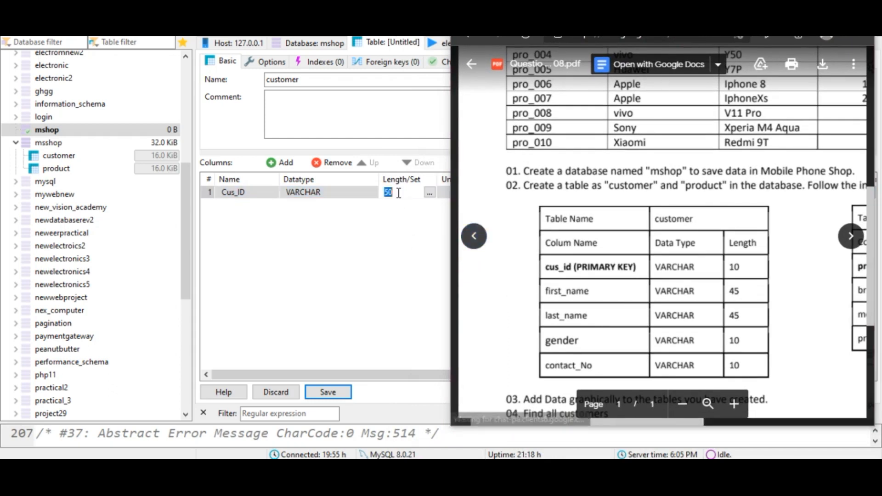
pyautogui.write('10')
pyautogui.click(250, 198)
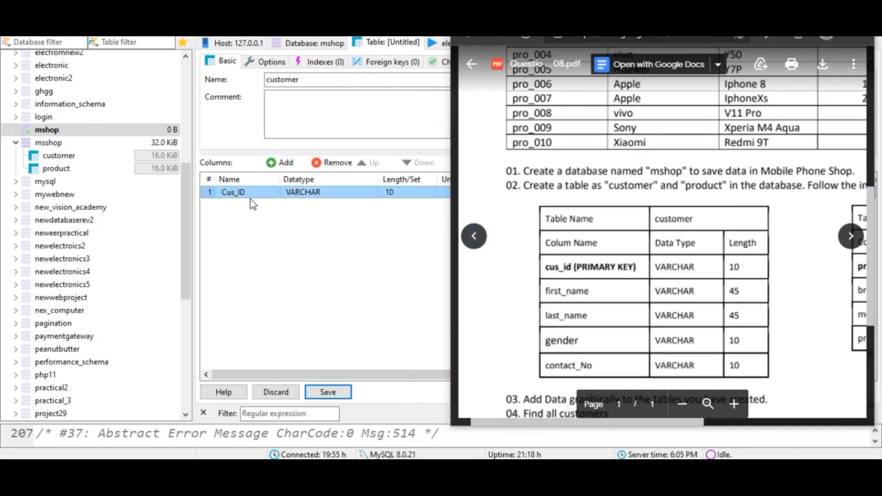
# - Create a PRIMARY index on the Cus_ID column
pyautogui.rightClick(250, 199)
pyautogui.moveTo(289, 317)
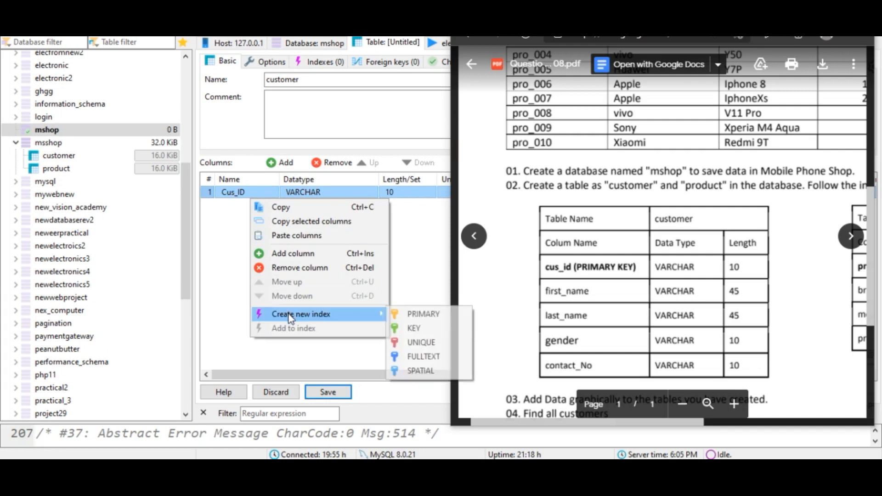
pyautogui.click(416, 313)
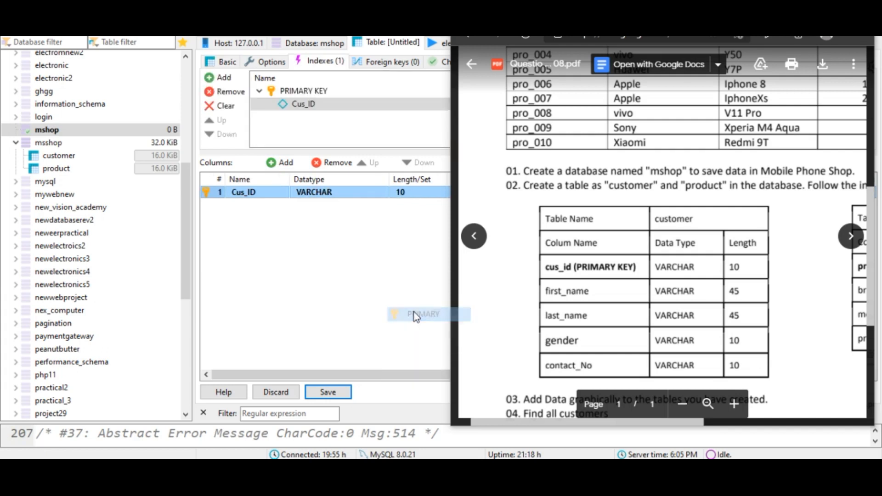
# - Add First_Name and Last_Name columns to the customer table
pyautogui.click(272, 164)
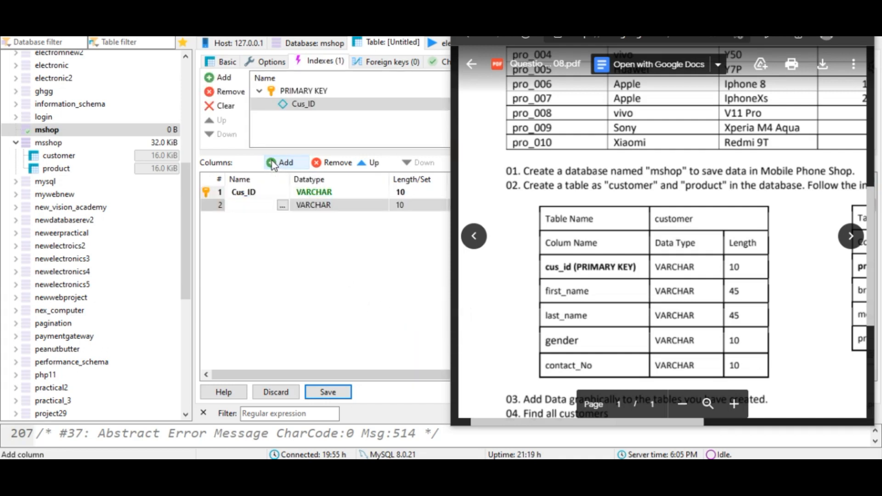
pyautogui.write('First_Name')
pyautogui.click(271, 164)
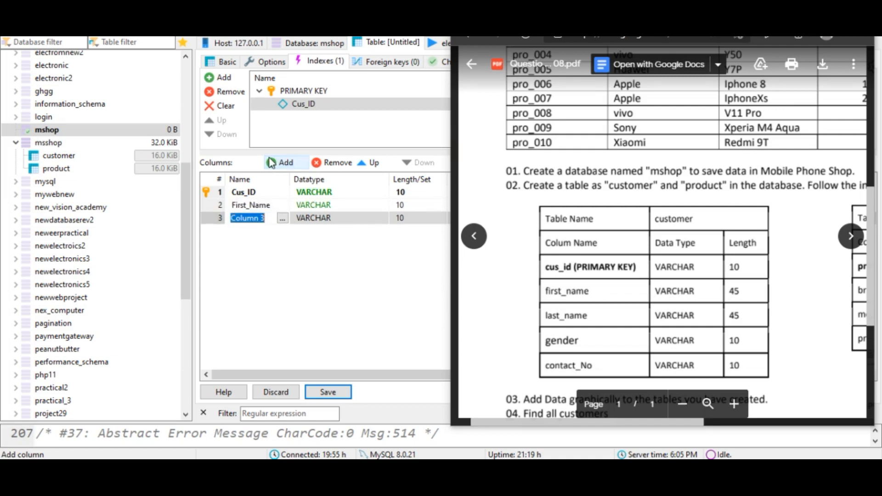
pyautogui.write('Last')
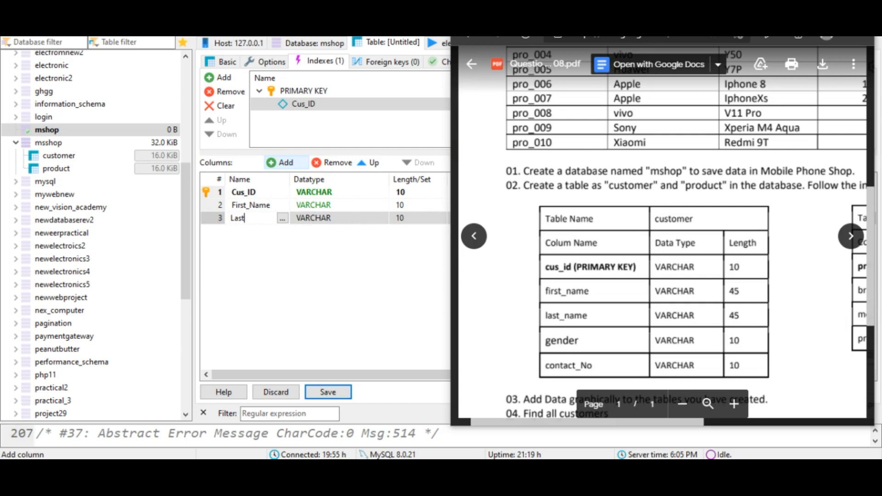
pyautogui.write('_NN')
pyautogui.write('me')
# - Add Gender and Contact_No columns to the customer table
pyautogui.click(274, 163)
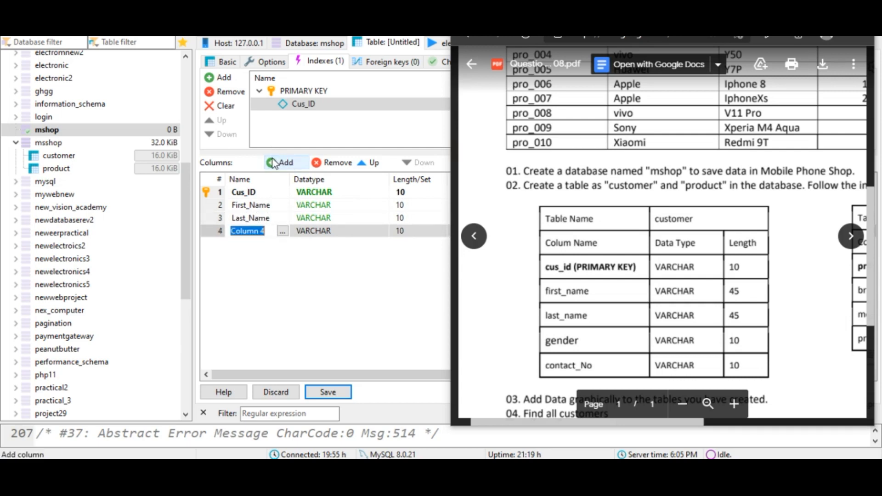
pyautogui.write('Gender')
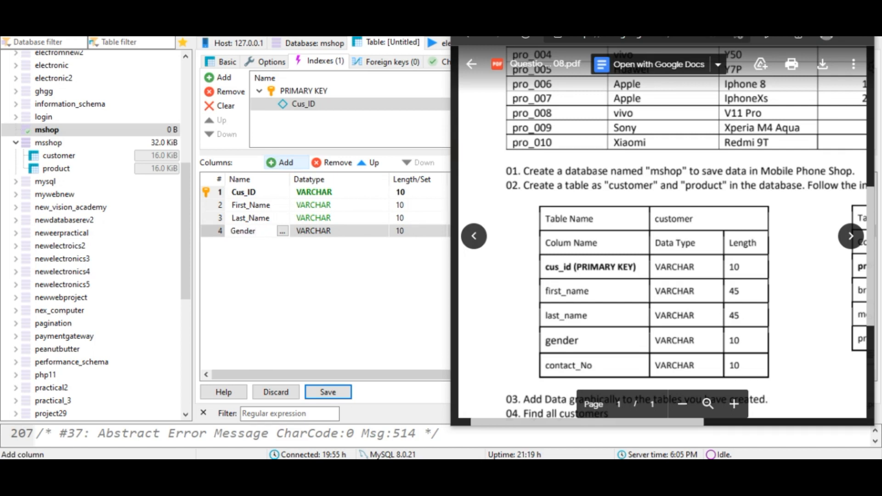
pyautogui.click(276, 163)
pyautogui.write('Cont')
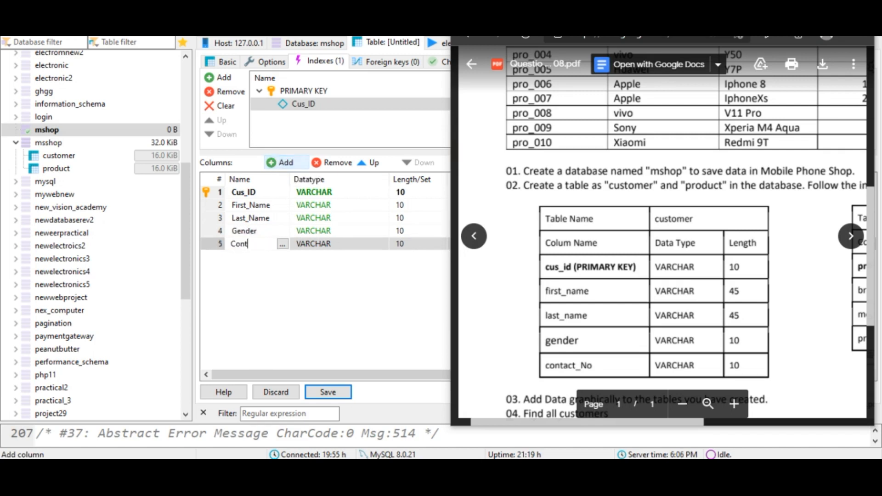
pyautogui.write('act_No')
# - Set the lengths of First_Name and Last_Name to 45
pyautogui.click(406, 207)
pyautogui.click(411, 203)
pyautogui.press('BackSpace')
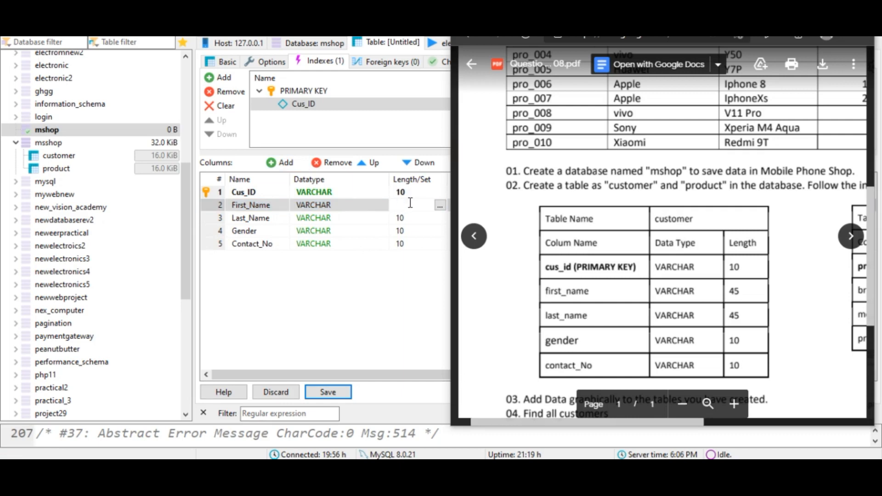
pyautogui.write('45')
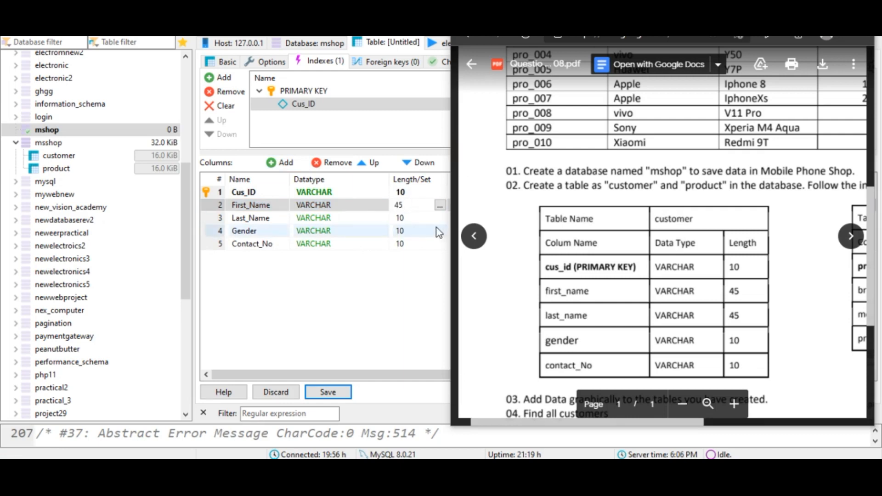
pyautogui.click(406, 220)
pyautogui.click(407, 221)
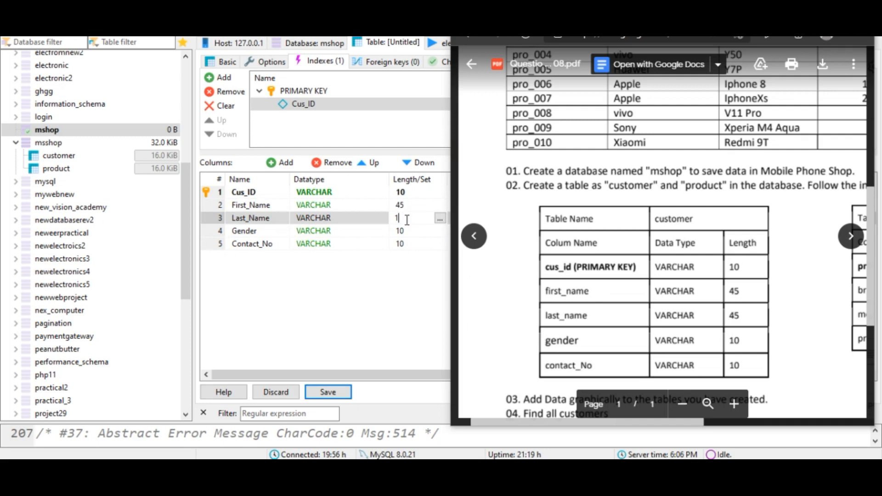
pyautogui.write('45')
pyautogui.click(421, 271)
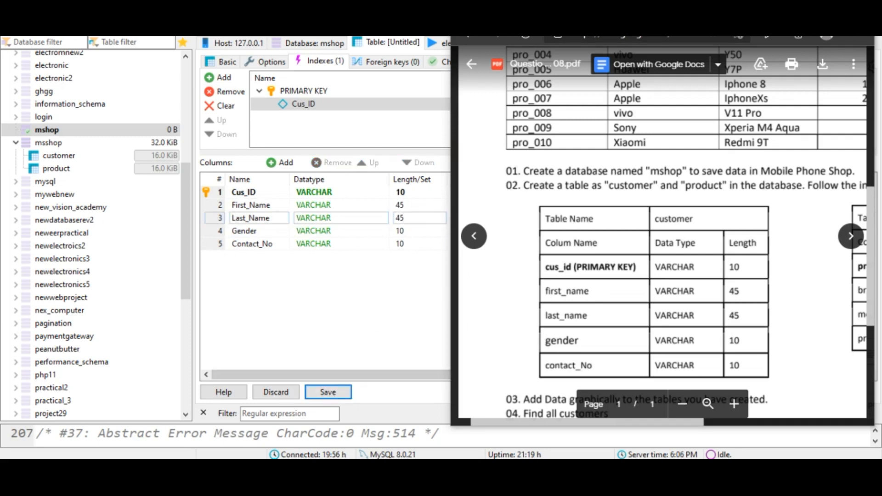
# - Try to save the customer table and dismiss the error dialog
pyautogui.click(337, 398)
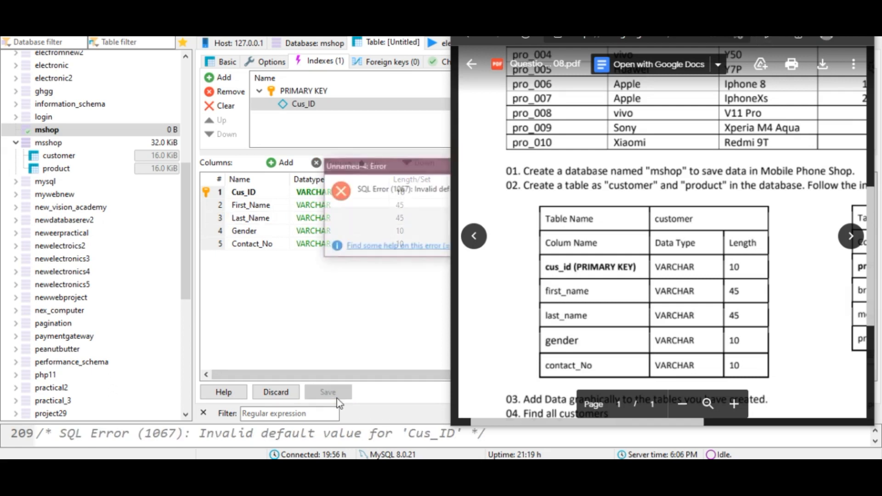
pyautogui.moveTo(404, 172); pyautogui.dragTo(127, 178)
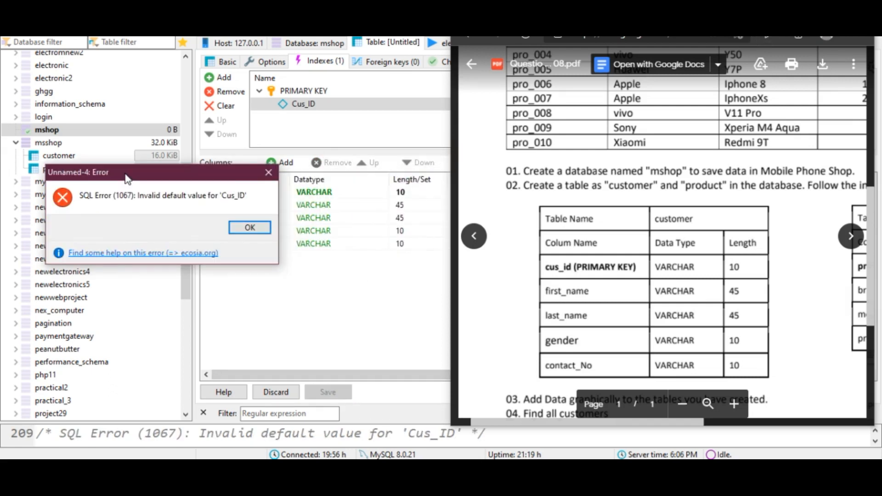
pyautogui.click(237, 232)
# - Set Cus_ID's default to No default and save the customer table
pyautogui.moveTo(768, 10); pyautogui.dragTo(679, 237)
pyautogui.click(595, 197)
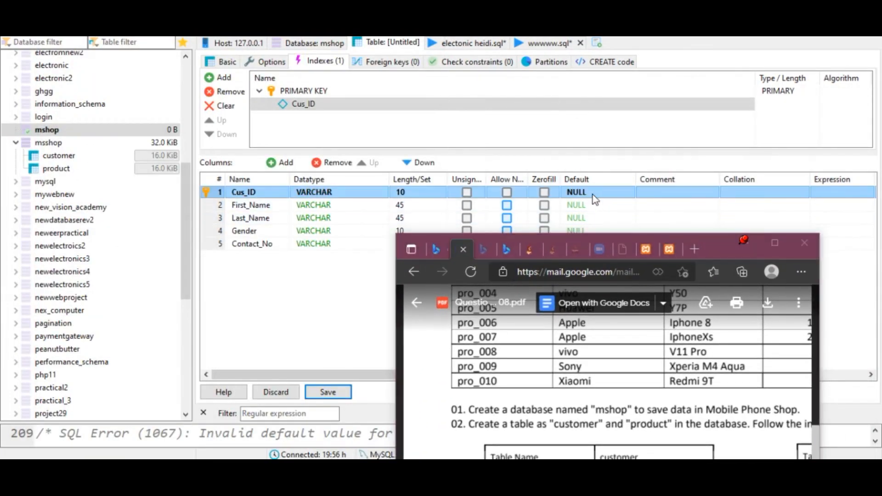
pyautogui.click(594, 197)
pyautogui.moveTo(737, 247); pyautogui.dragTo(776, 44)
pyautogui.click(327, 394)
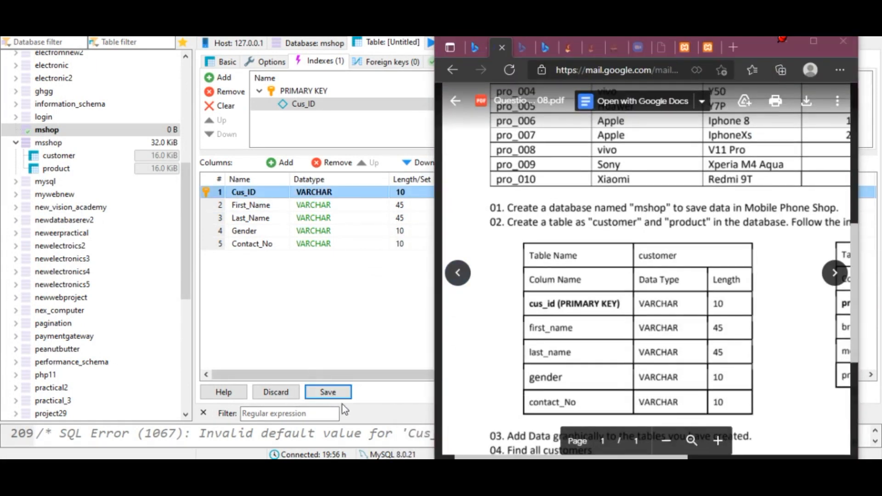
pyautogui.click(345, 397)
pyautogui.moveTo(374, 159); pyautogui.dragTo(62, 124)
pyautogui.click(220, 183)
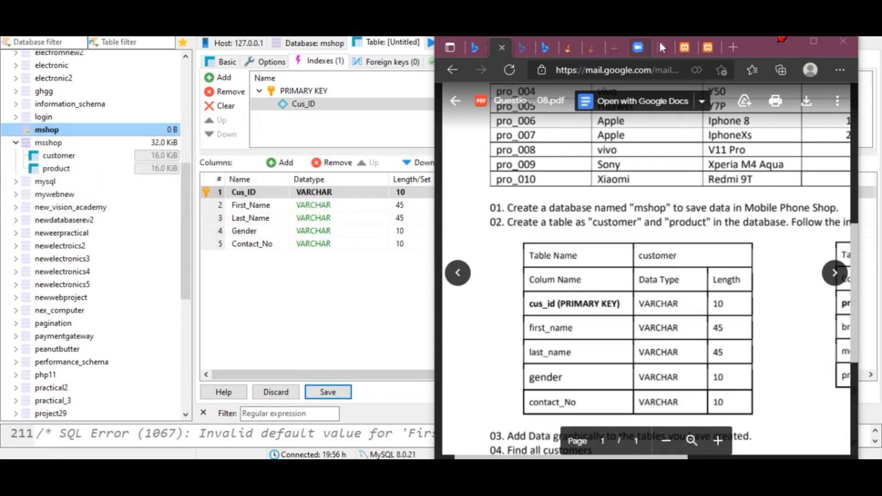
pyautogui.moveTo(752, 43); pyautogui.dragTo(677, 37)
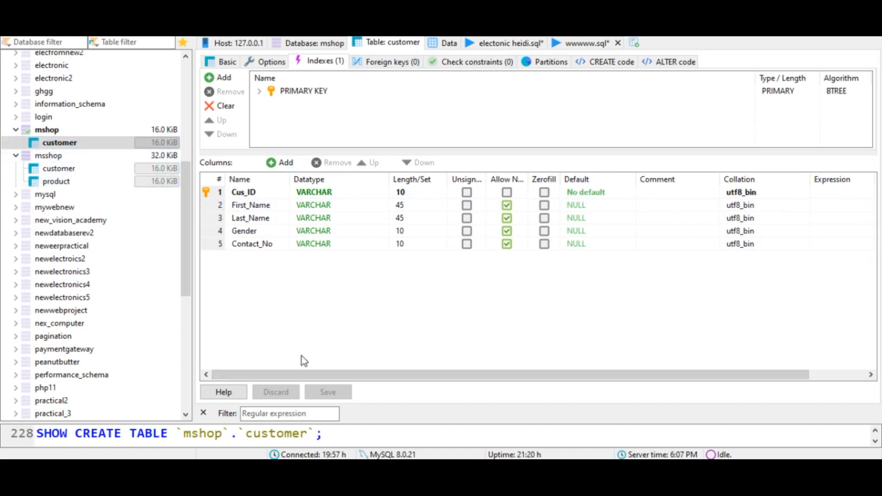
# - Create a new table in the mshop database named Product
pyautogui.click(55, 130)
pyautogui.rightClick(53, 130)
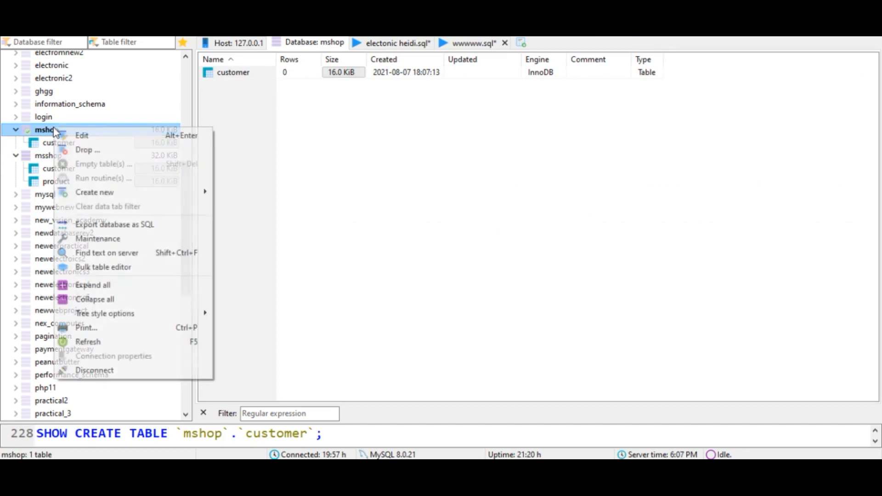
pyautogui.moveTo(103, 192)
pyautogui.click(272, 211)
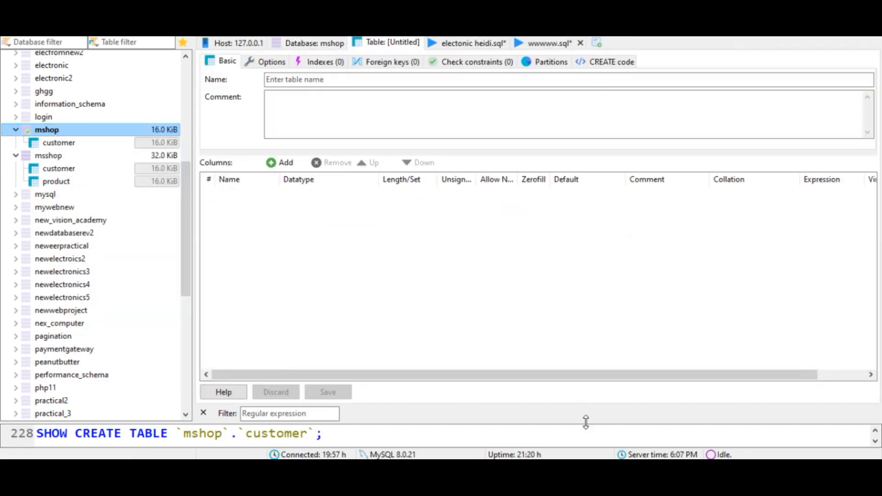
pyautogui.hotkey('alt', 'Tab')
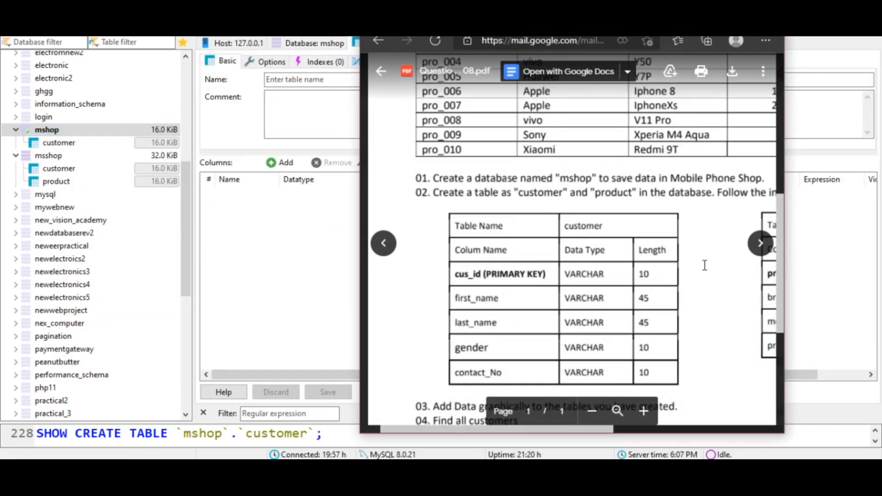
pyautogui.moveTo(470, 430); pyautogui.dragTo(619, 428)
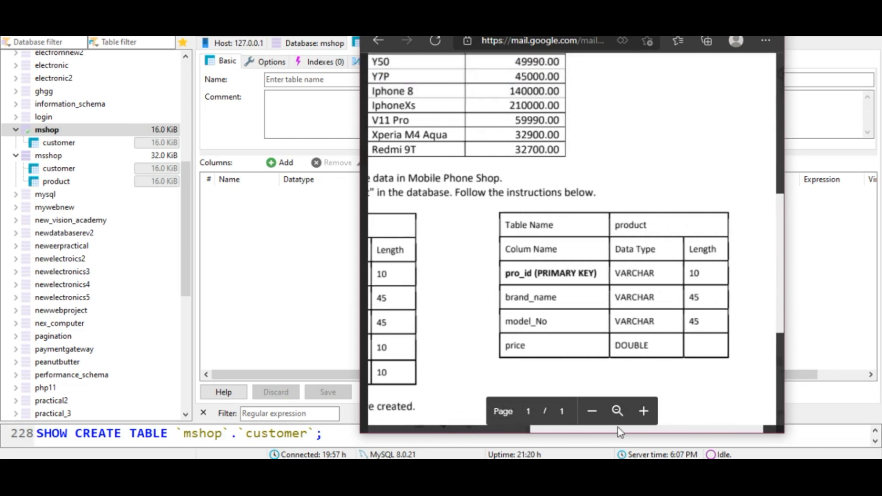
pyautogui.click(296, 79)
pyautogui.write('Product')
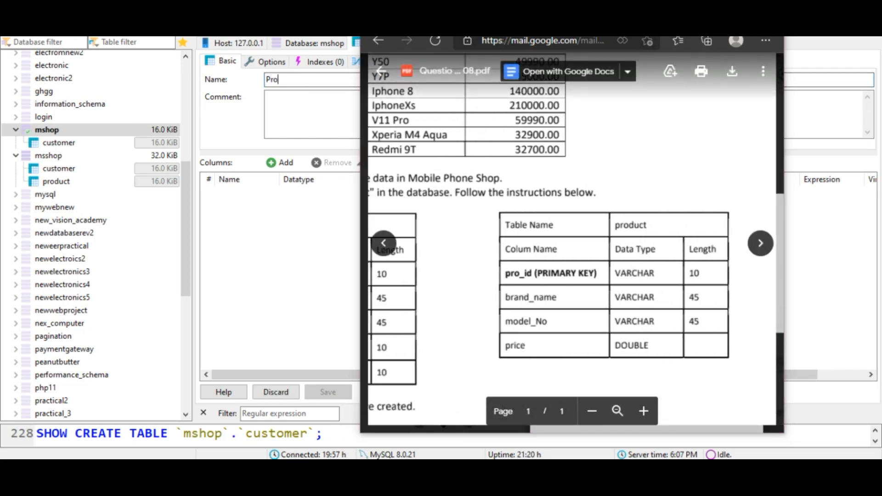
# - Add Pro_ID, Brand_Name and Model_No columns to the Product table
pyautogui.click(274, 164)
pyautogui.press('BackSpace')
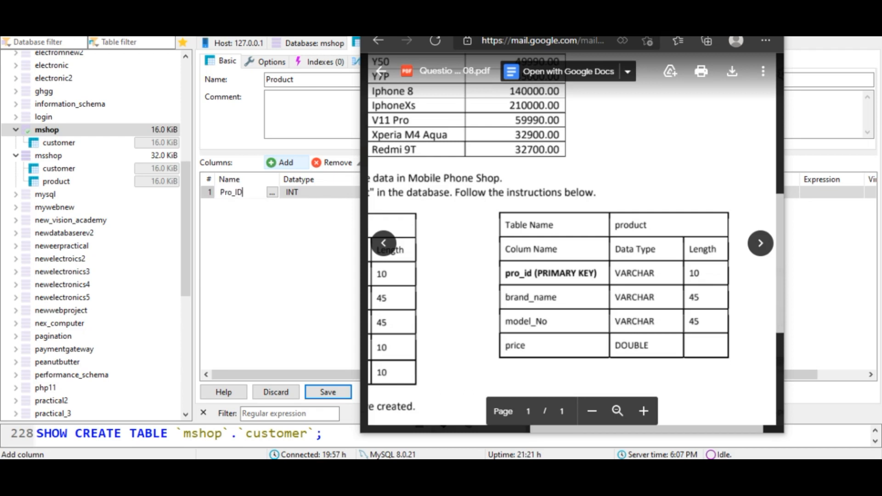
pyautogui.click(273, 165)
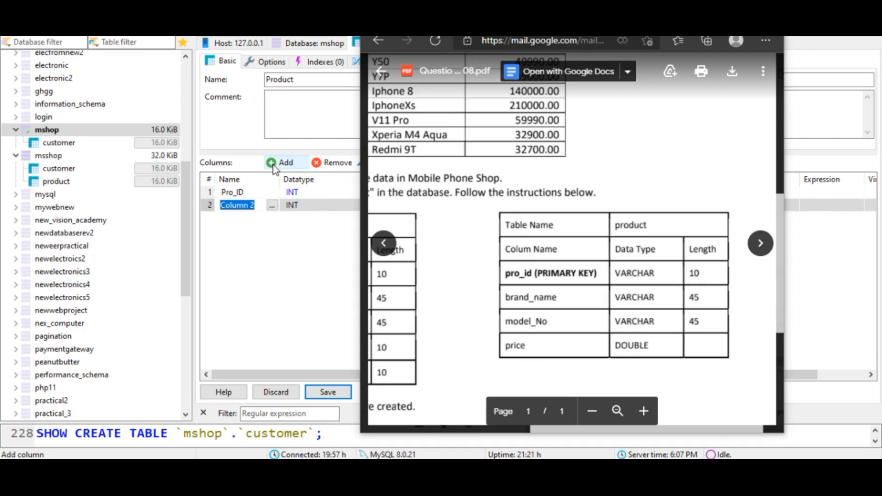
pyautogui.write('Brand_Name')
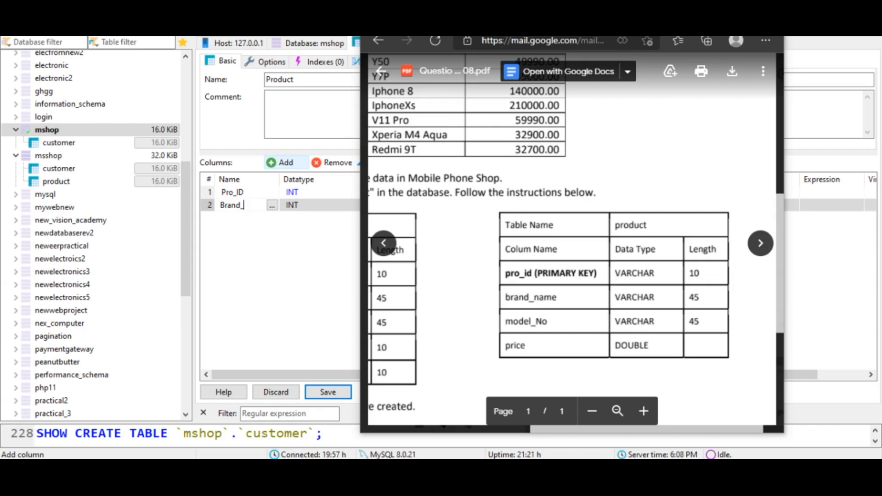
pyautogui.click(273, 165)
pyautogui.write('Model_No')
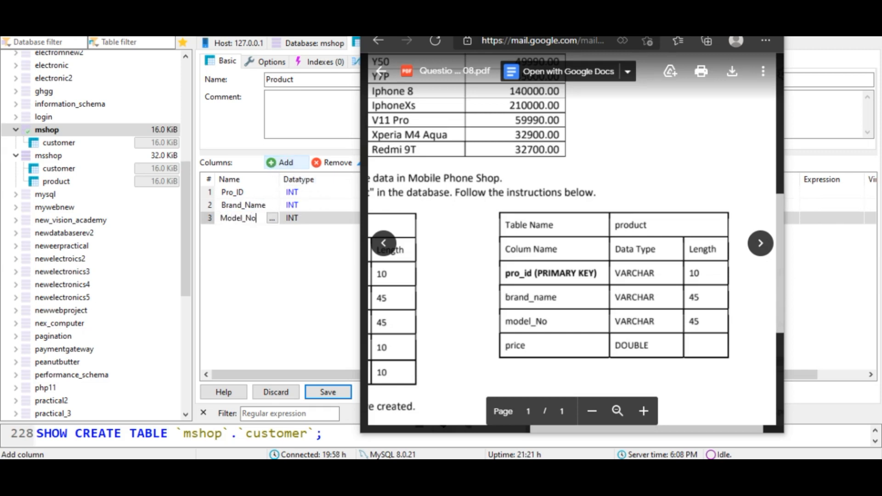
# - Add a Price column to the Product table
pyautogui.click(277, 167)
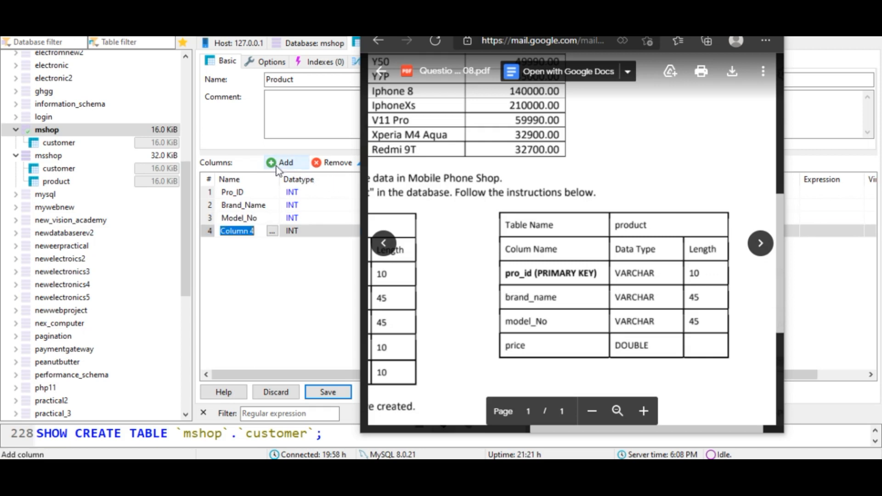
pyautogui.write('Price')
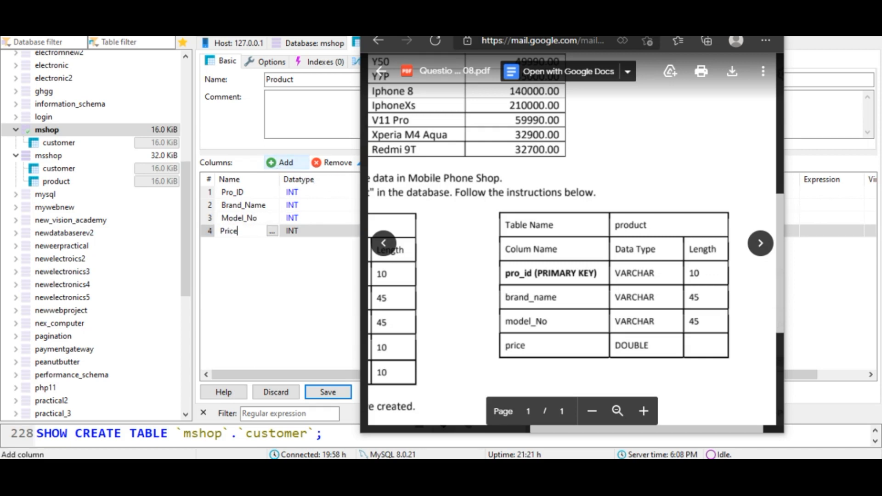
pyautogui.click(225, 259)
pyautogui.click(539, 349)
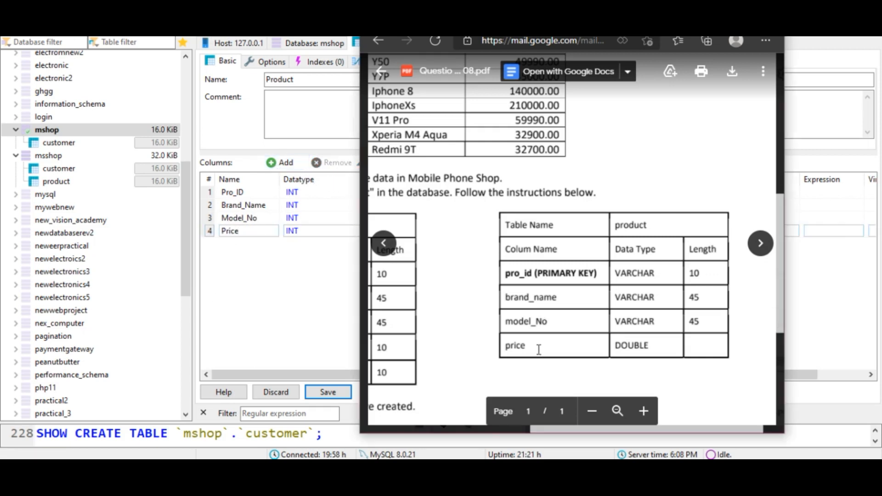
# - Set the data types of Pro_ID and Brand_Name to VARCHAR in the Product table
pyautogui.doubleClick(542, 329)
pyautogui.click(541, 348)
pyautogui.moveTo(680, 16); pyautogui.dragTo(767, 40)
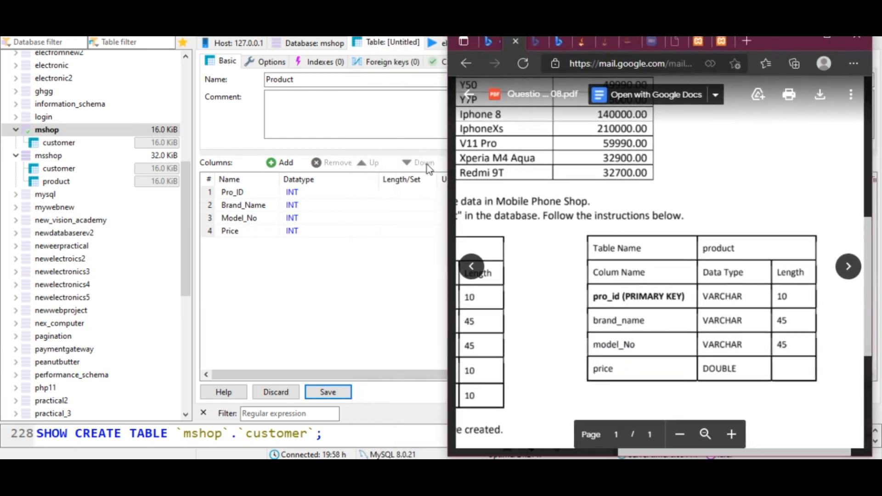
pyautogui.click(314, 194)
pyautogui.scroll(-5, 321, 333)
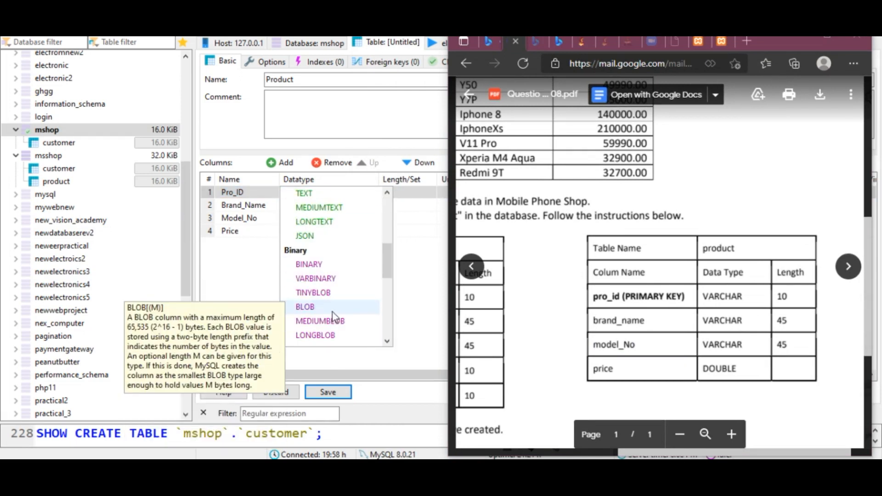
pyautogui.scroll(3, 331, 299)
pyautogui.click(322, 236)
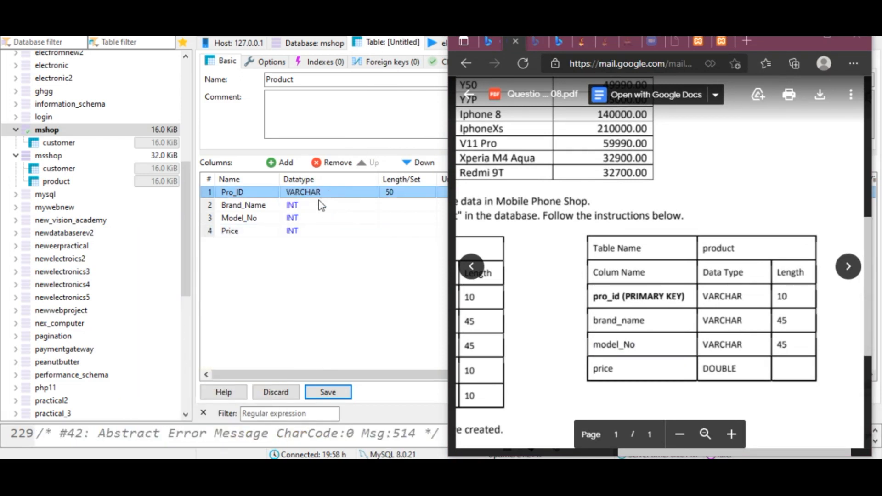
pyautogui.click(316, 207)
pyautogui.click(316, 207)
pyautogui.scroll(-4, 317, 285)
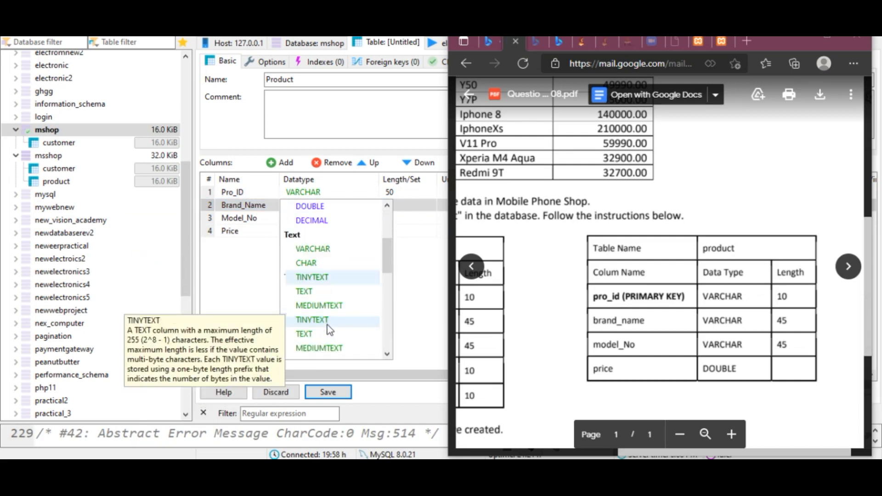
pyautogui.click(319, 250)
# - Set Model_No's data type to VARCHAR
pyautogui.click(318, 217)
pyautogui.click(319, 218)
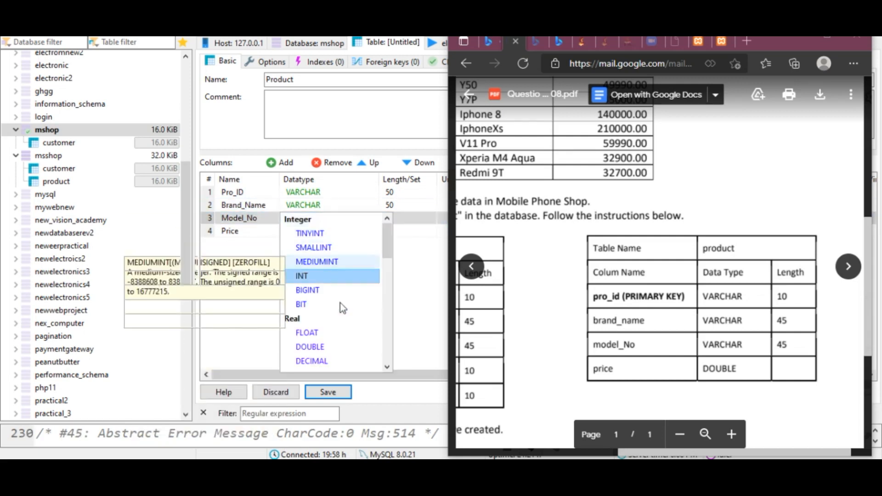
pyautogui.scroll(-3, 340, 299)
pyautogui.click(329, 304)
# - Set Price's data type to VARCHAR
pyautogui.click(322, 230)
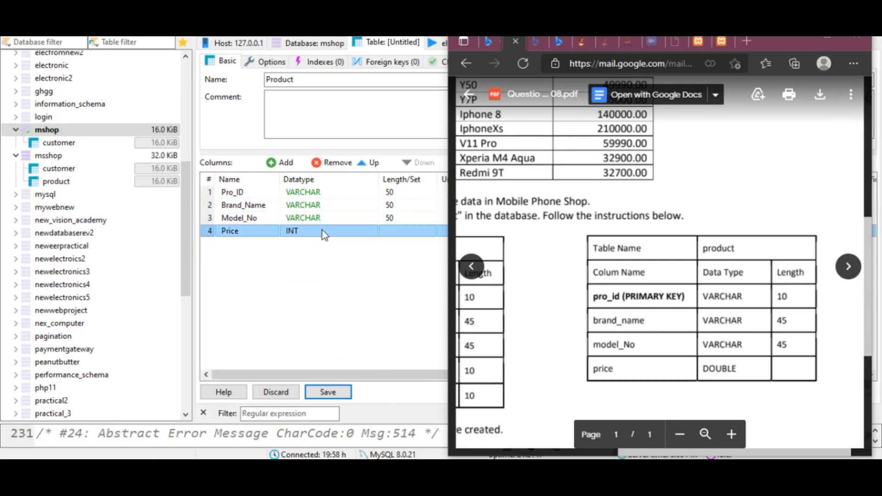
pyautogui.click(322, 230)
pyautogui.scroll(-2, 326, 322)
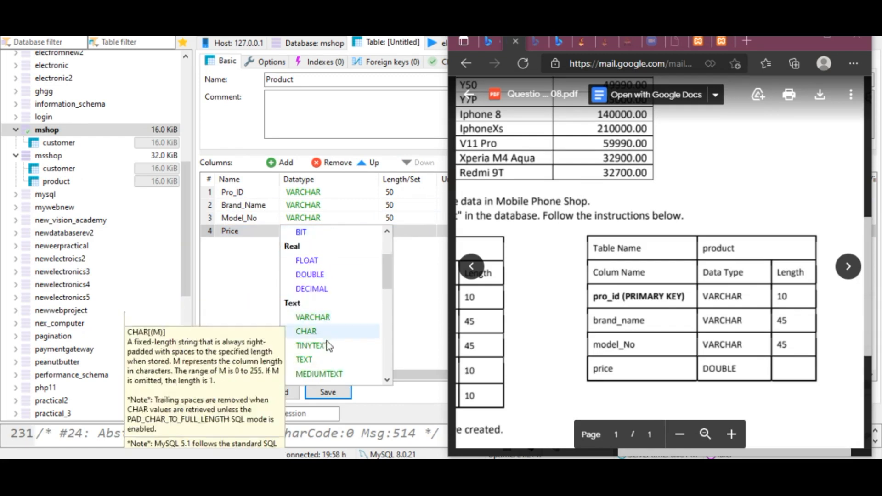
pyautogui.click(331, 316)
# - Set the lengths of Pro_ID to 10, Brand_Name to 45 and Model_No to 45
pyautogui.click(392, 193)
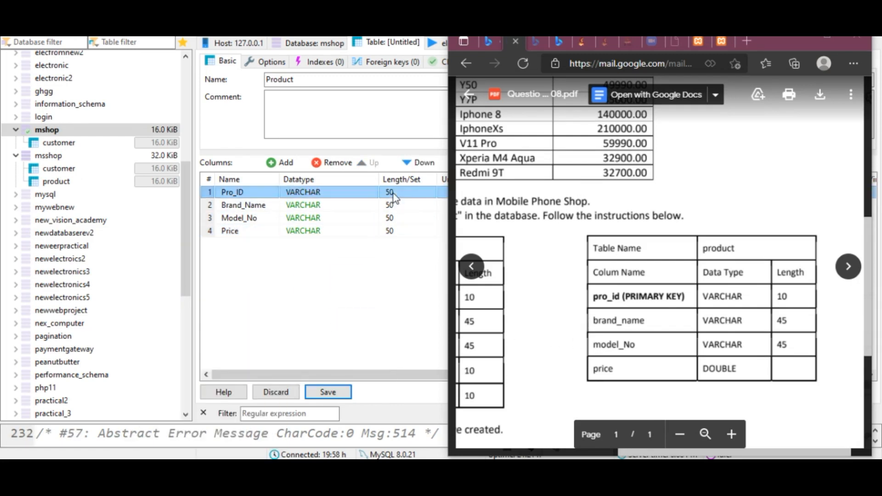
pyautogui.write('10')
pyautogui.click(391, 205)
pyautogui.click(397, 207)
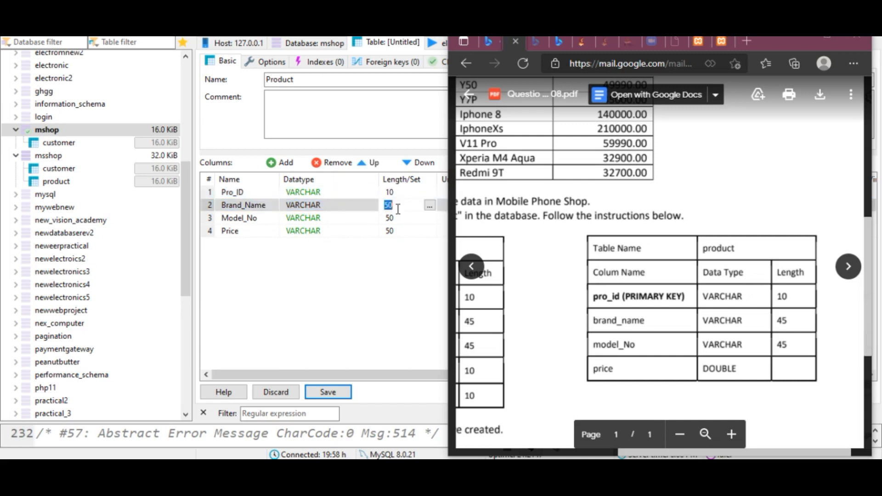
pyautogui.write('45')
pyautogui.click(395, 218)
pyautogui.write('45')
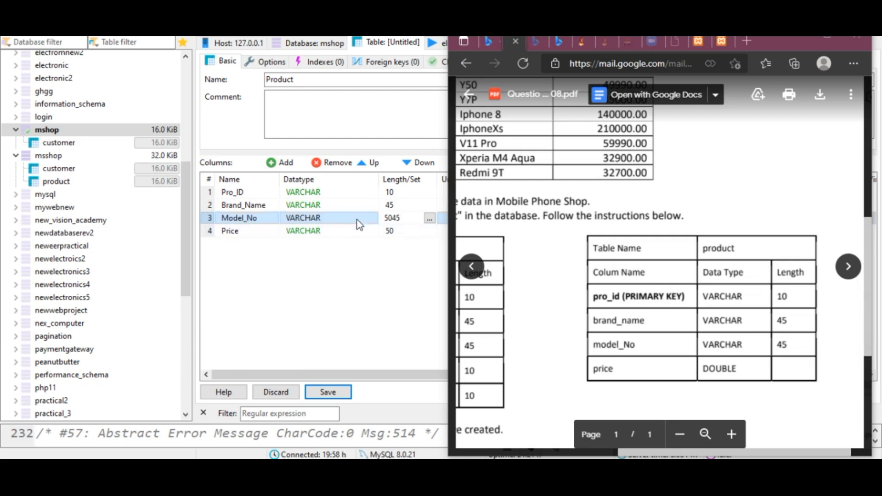
pyautogui.press('BackSpace')
pyautogui.press('BackSpace')
pyautogui.press('BackSpace')
pyautogui.press('BackSpace')
pyautogui.write('45')
# - Change Price's data type to DOUBLE
pyautogui.click(352, 244)
pyautogui.click(341, 237)
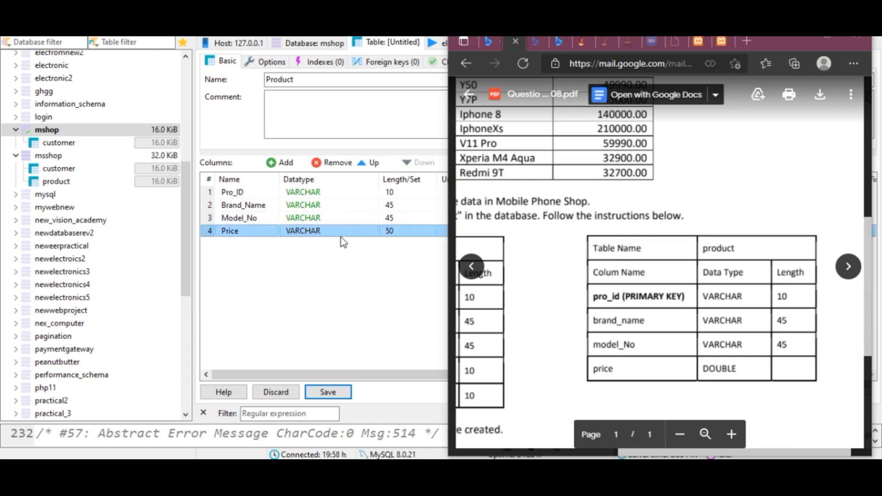
pyautogui.click(340, 233)
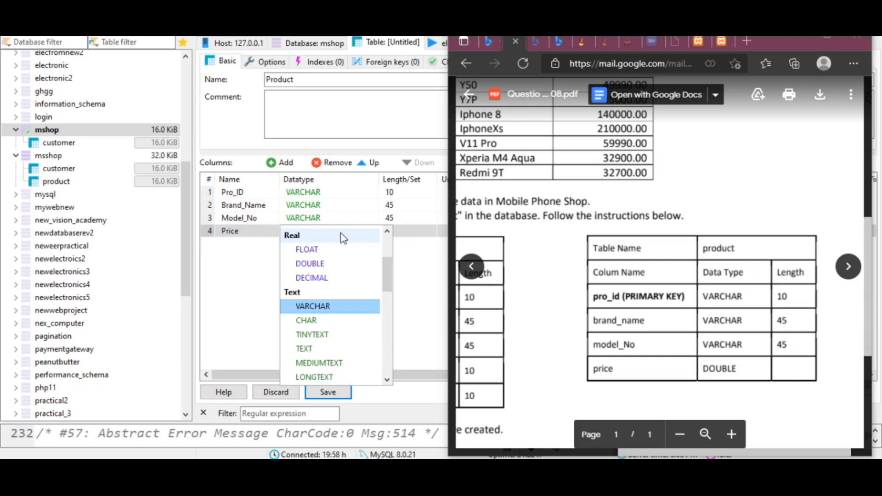
pyautogui.click(325, 264)
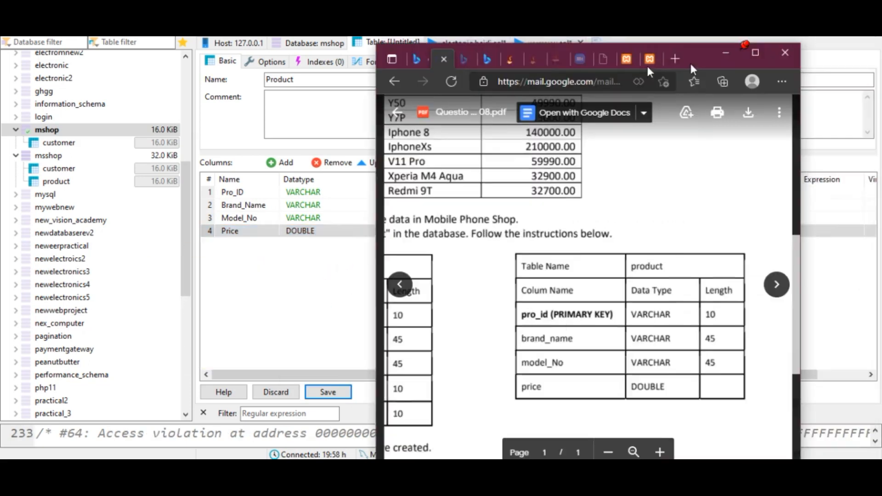
# - Create a PRIMARY index on Pro_ID and try to save the Product table
pyautogui.moveTo(739, 44); pyautogui.dragTo(270, 46)
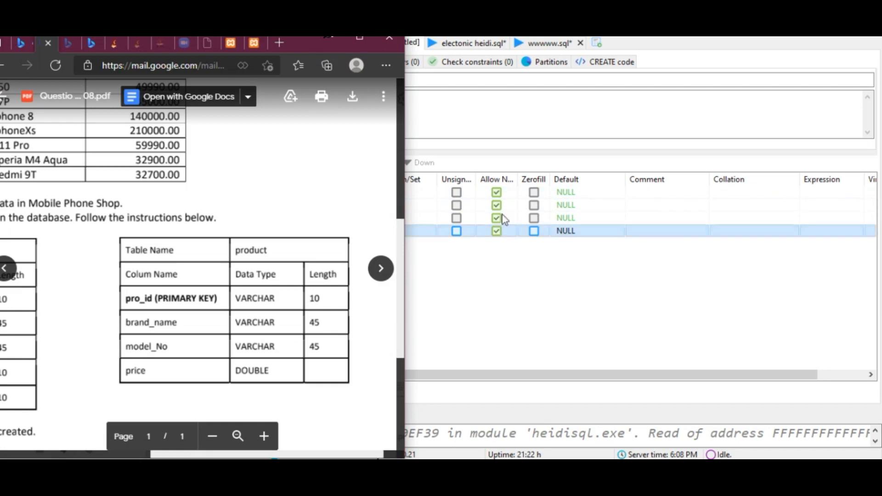
pyautogui.moveTo(299, 43); pyautogui.dragTo(760, 95)
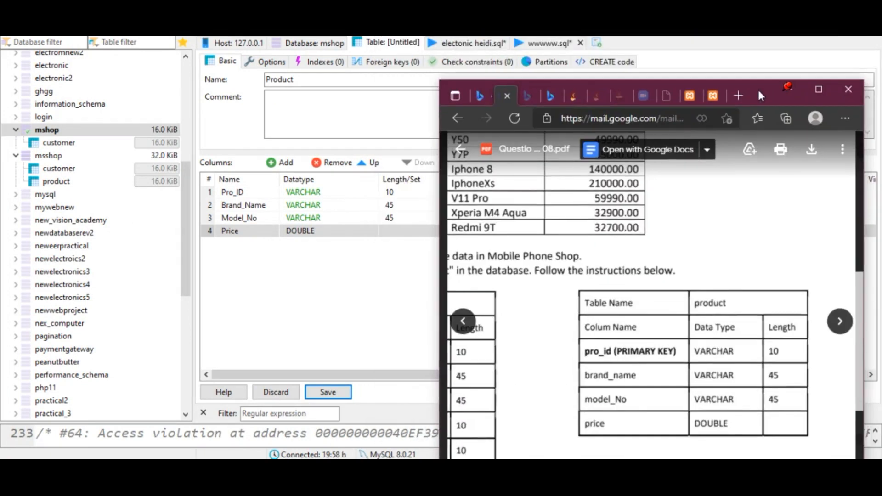
pyautogui.click(216, 194)
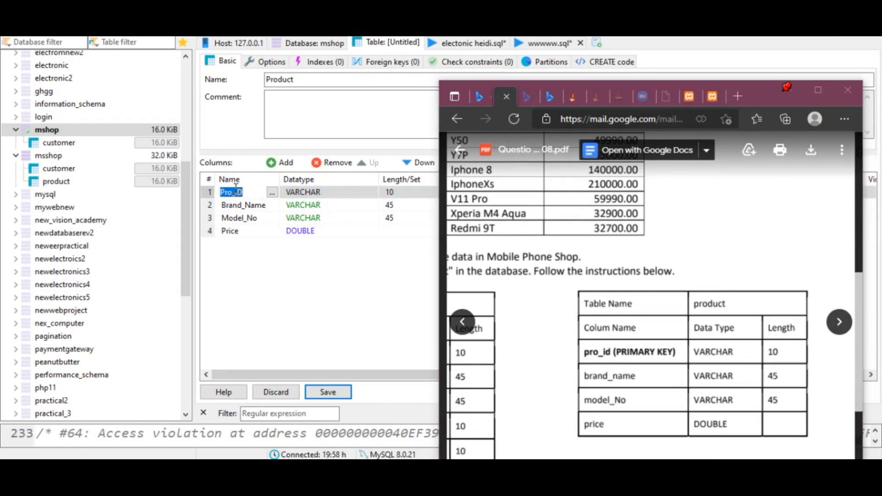
pyautogui.rightClick(216, 194)
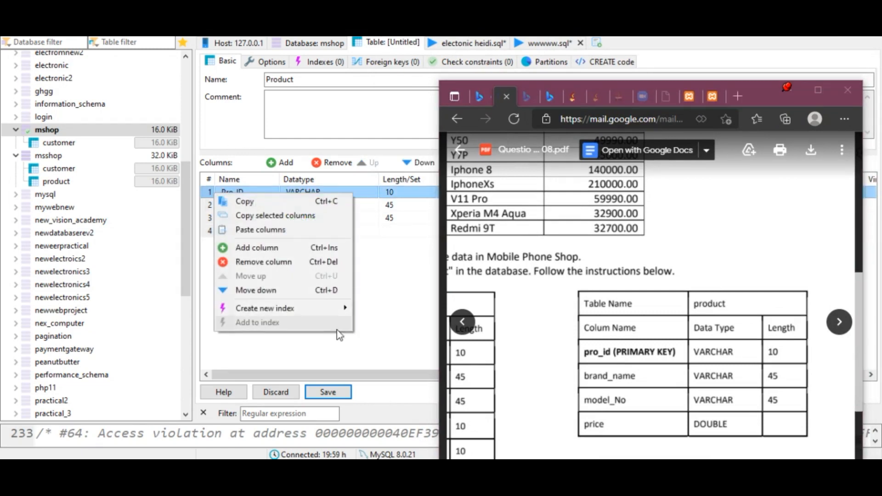
pyautogui.moveTo(323, 313)
pyautogui.click(406, 309)
pyautogui.click(328, 391)
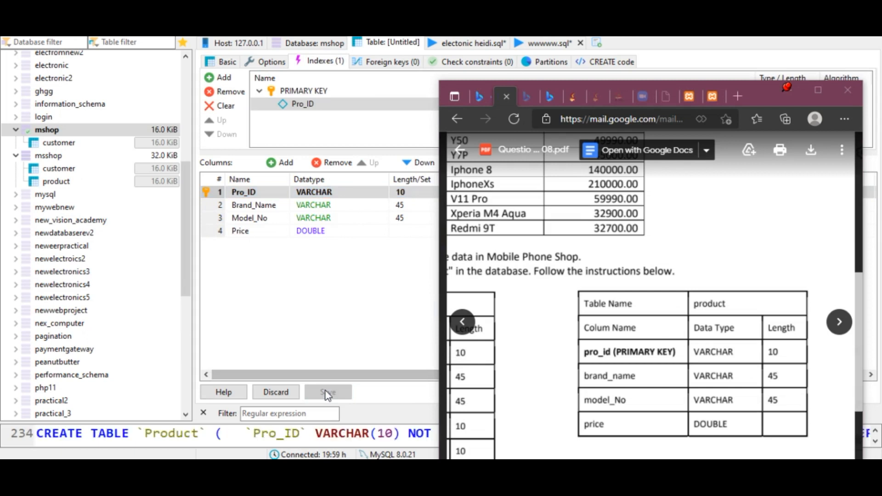
pyautogui.moveTo(404, 176); pyautogui.dragTo(178, 140)
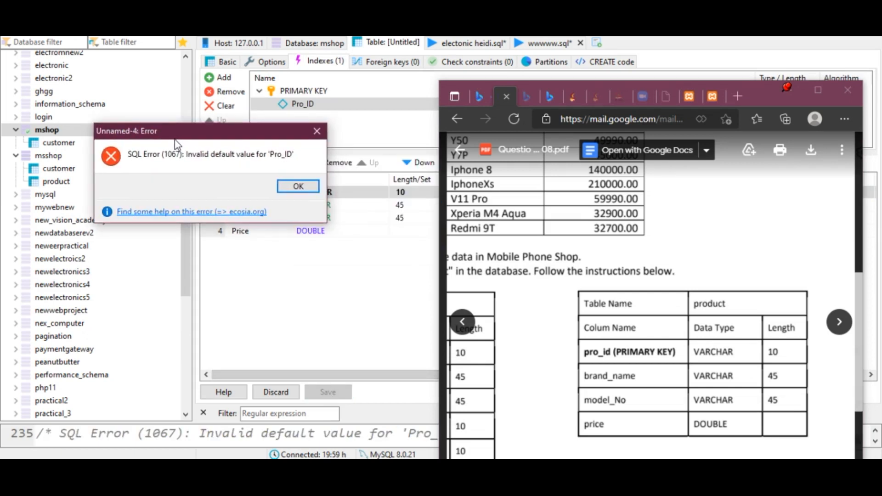
pyautogui.click(318, 132)
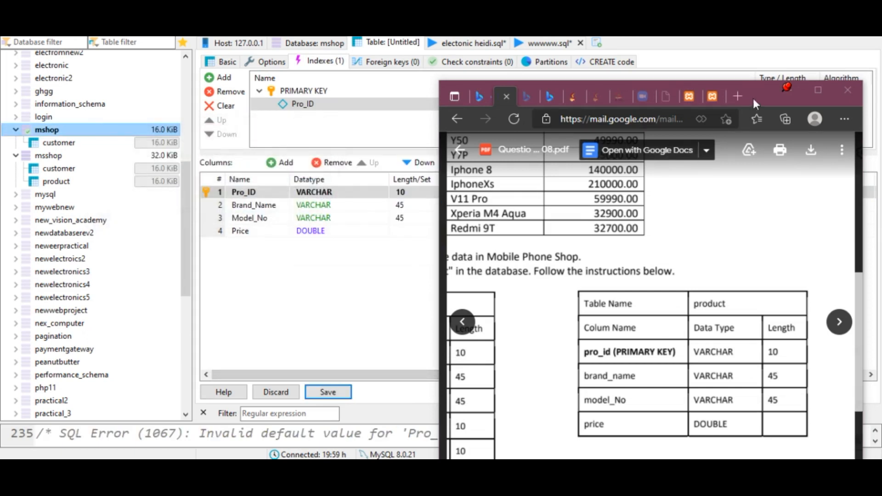
# - Set Pro_ID's default to No default value and save the Product table
pyautogui.moveTo(753, 100); pyautogui.dragTo(705, 310)
pyautogui.click(505, 199)
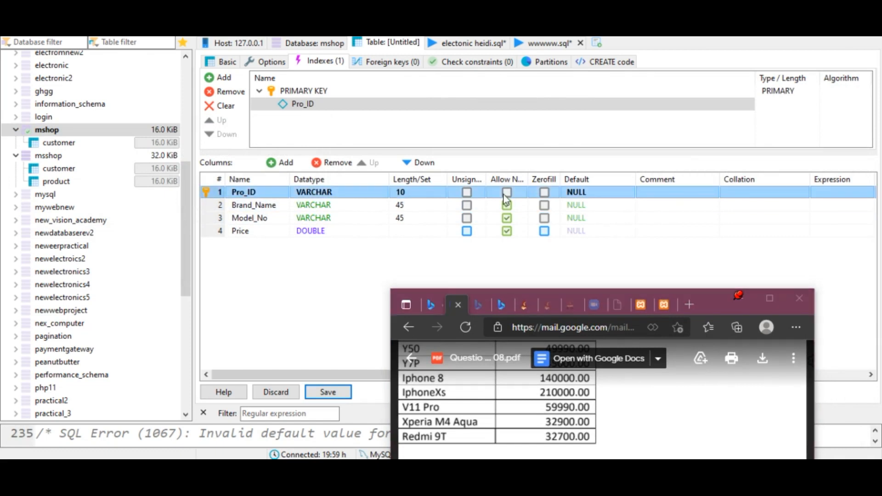
pyautogui.click(578, 193)
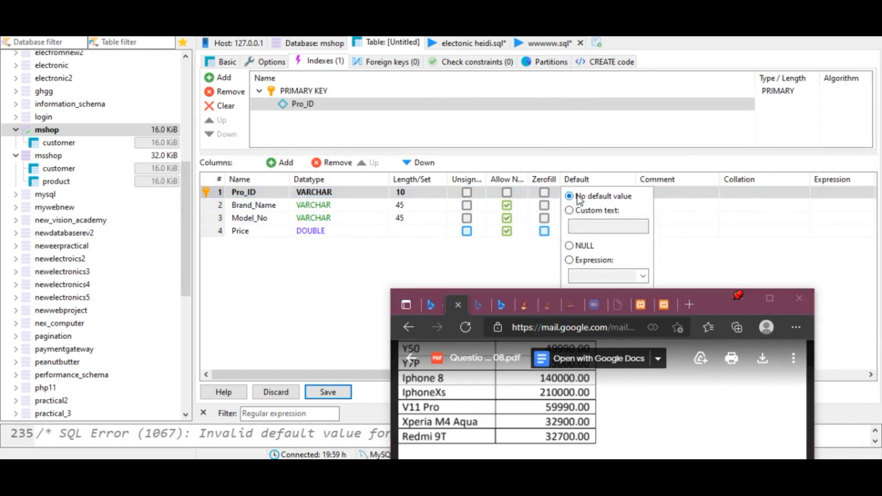
pyautogui.click(509, 251)
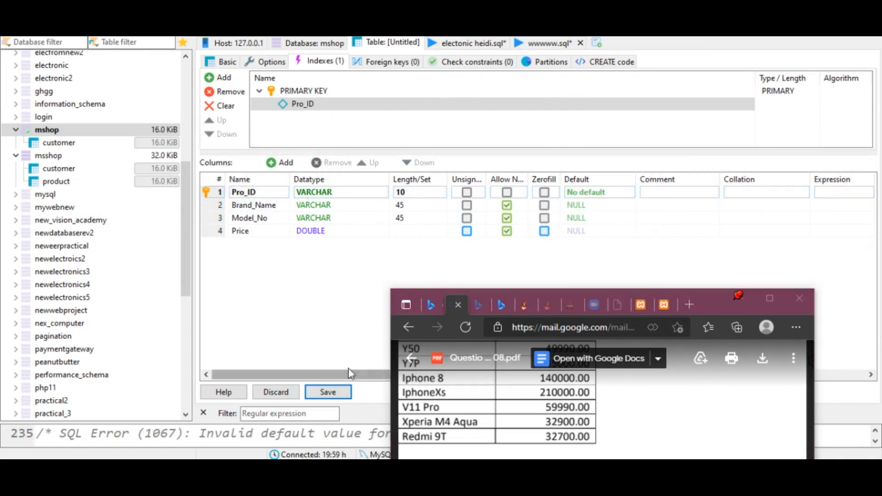
pyautogui.click(327, 392)
# - Expand the mshop database in the tree to check its tables
pyautogui.moveTo(710, 296); pyautogui.dragTo(627, 36)
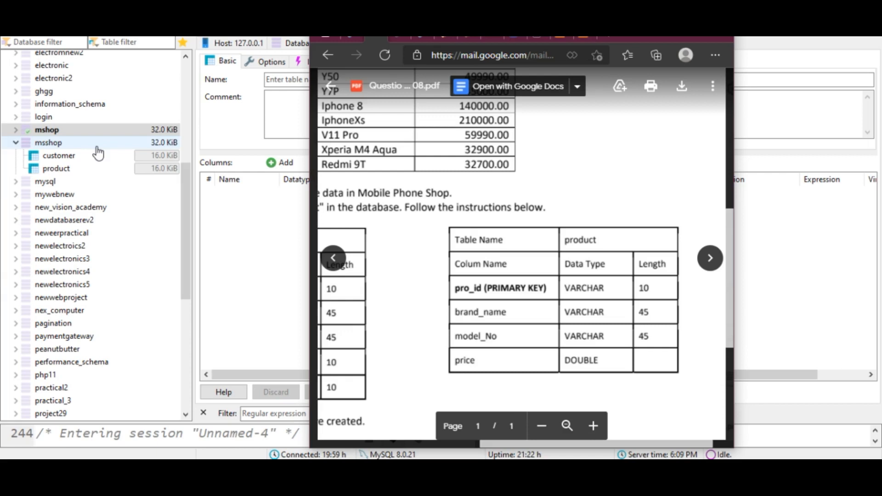
pyautogui.click(21, 131)
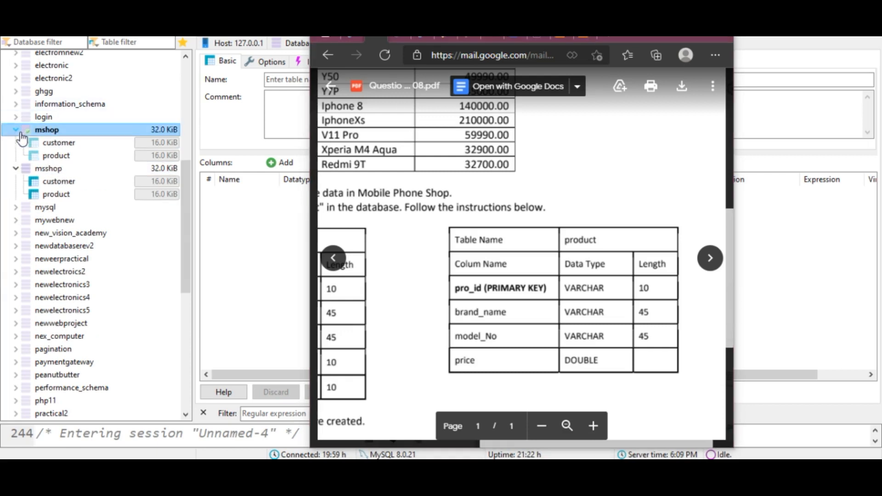
pyautogui.click(667, 37)
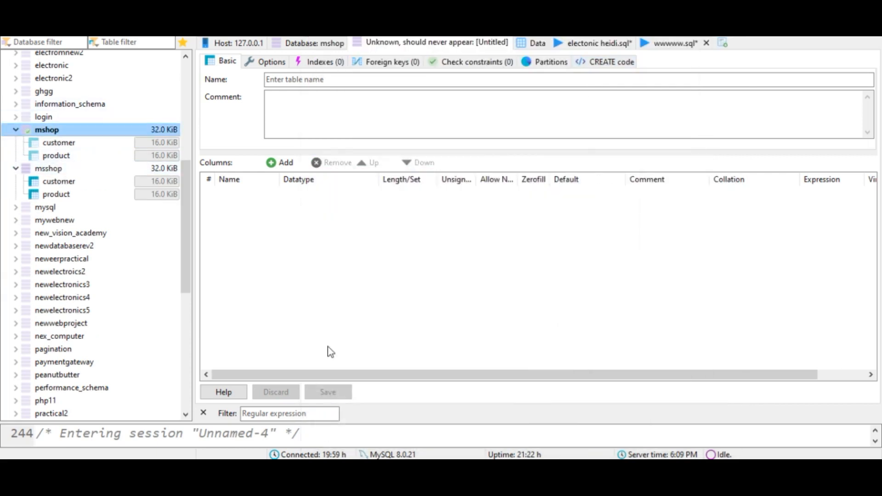
# - Scroll through the Question Set 08 PDF to review the assignment instructions and sample data
pyautogui.hotkey('alt', 'Tab')
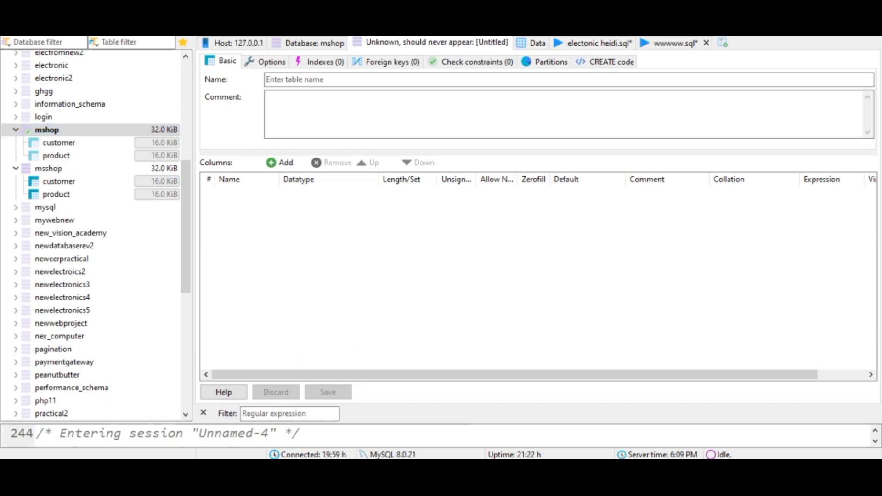
pyautogui.scroll(-3, 575, 350)
pyautogui.scroll(3, 575, 338)
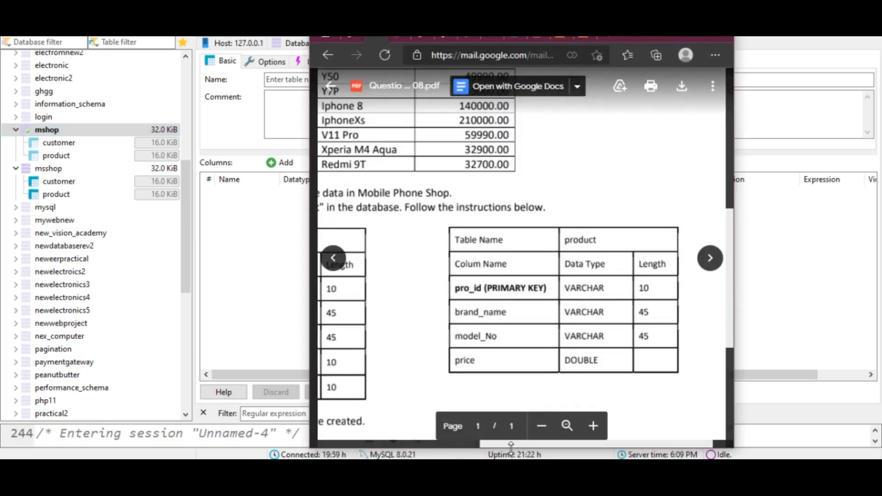
pyautogui.moveTo(506, 444); pyautogui.dragTo(370, 434)
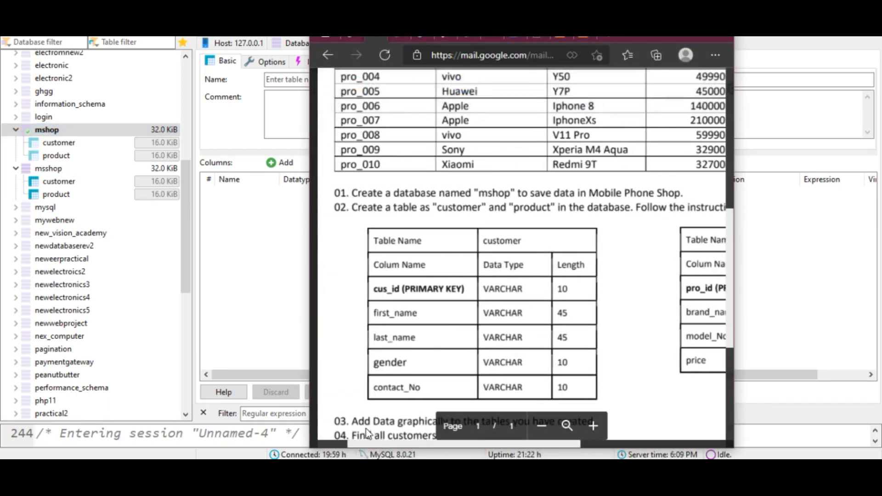
pyautogui.scroll(-3, 517, 334)
pyautogui.scroll(-1, 517, 334)
pyautogui.scroll(4, 460, 296)
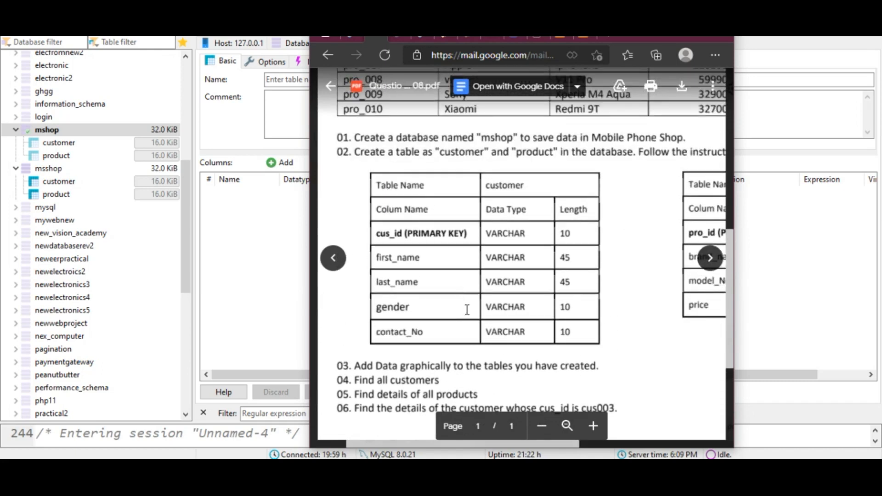
pyautogui.scroll(12, 467, 310)
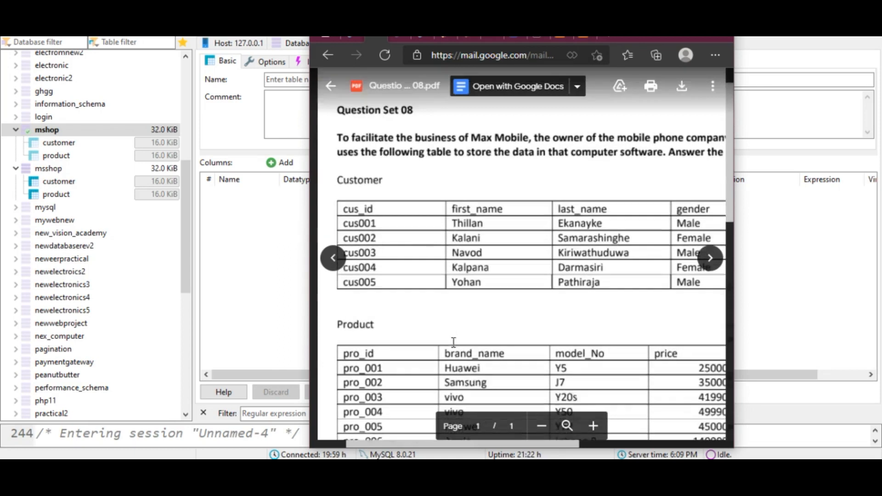
pyautogui.scroll(-1, 454, 342)
pyautogui.moveTo(399, 443)
pyautogui.mouseDown()
pyautogui.moveTo(451, 444)
pyautogui.moveTo(383, 444)
pyautogui.mouseUp()
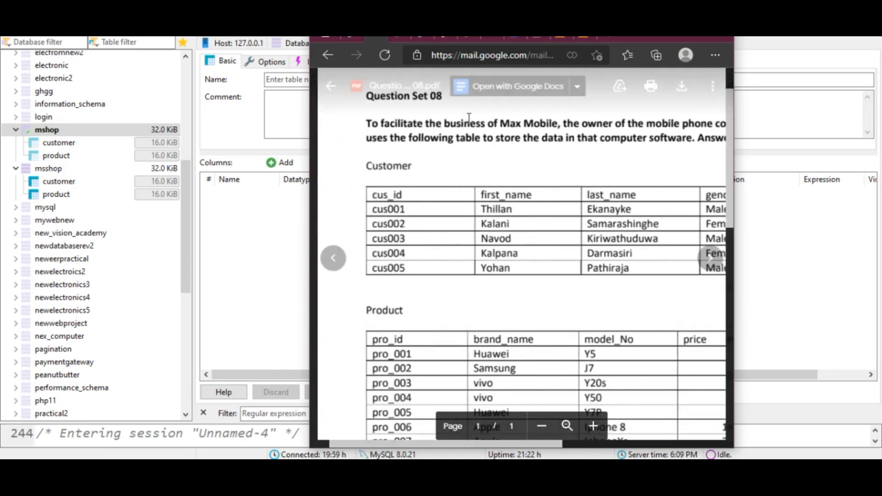
# - Open the Data tab and dismiss the error dialog
pyautogui.moveTo(627, 39); pyautogui.dragTo(817, 77)
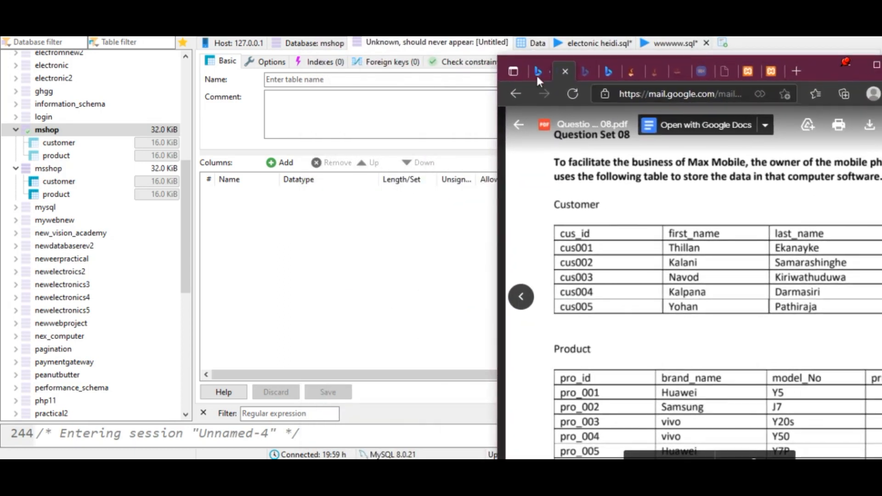
pyautogui.click(534, 42)
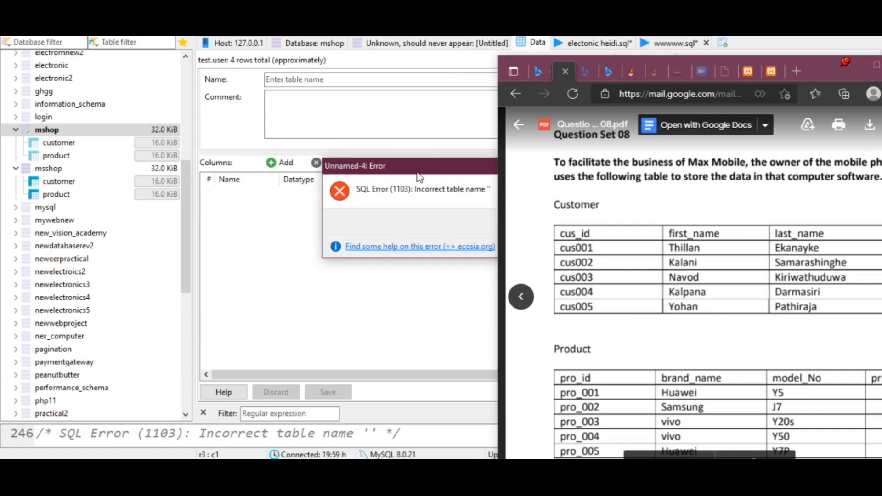
pyautogui.moveTo(421, 177); pyautogui.dragTo(149, 180)
pyautogui.press('Return')
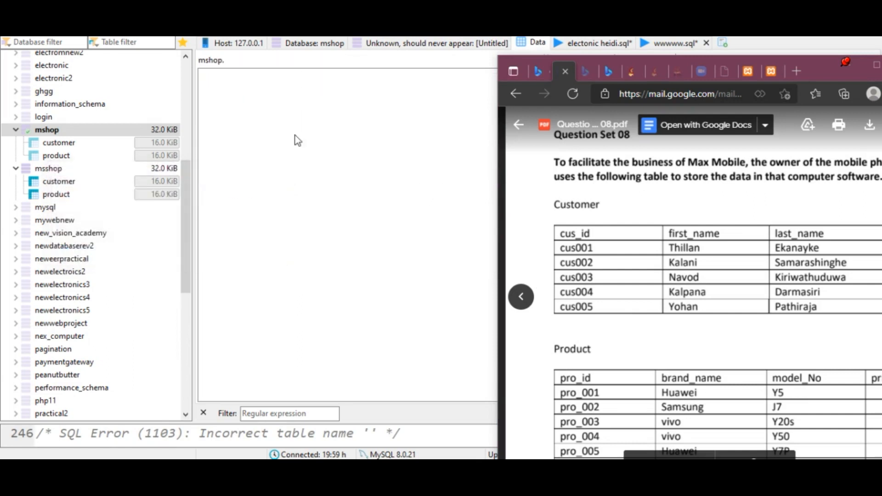
# - Open the data grid of the customer table in the mshop database
pyautogui.click(436, 42)
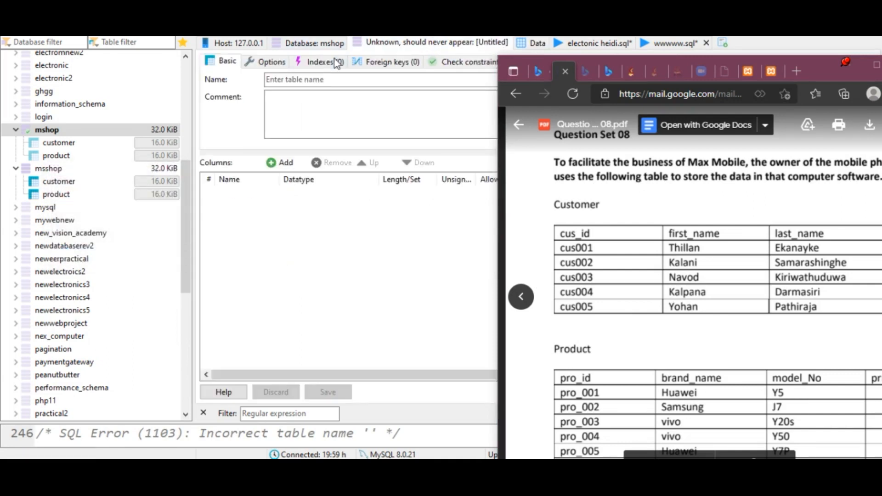
pyautogui.click(97, 157)
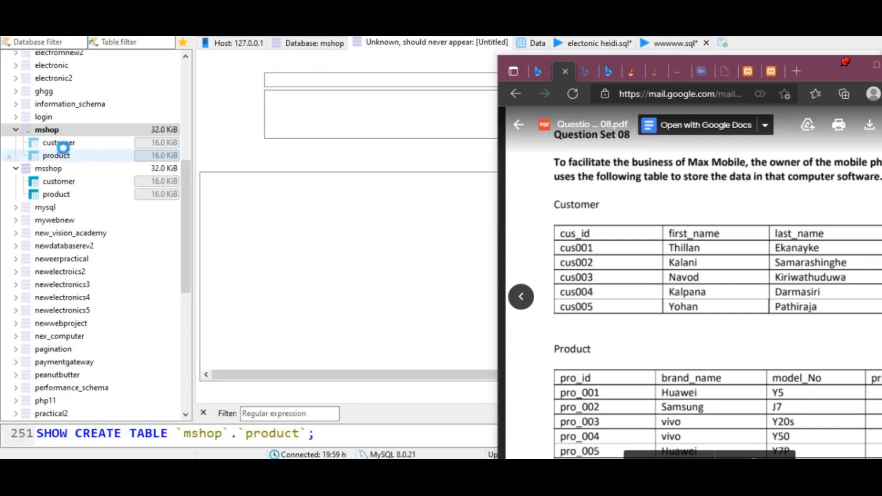
pyautogui.click(64, 146)
pyautogui.click(444, 43)
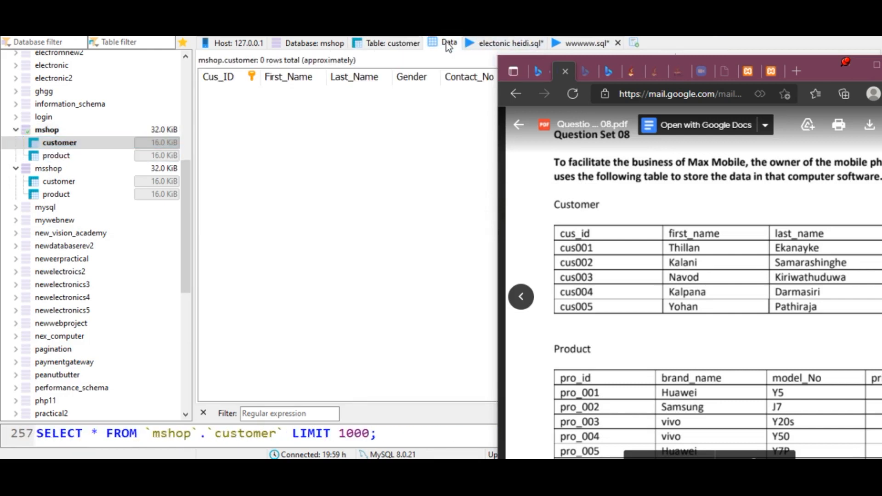
# - Insert a new row in the customer table and enter the first customer's ID from the PDF as Cus_ID
pyautogui.moveTo(812, 70); pyautogui.dragTo(658, 111)
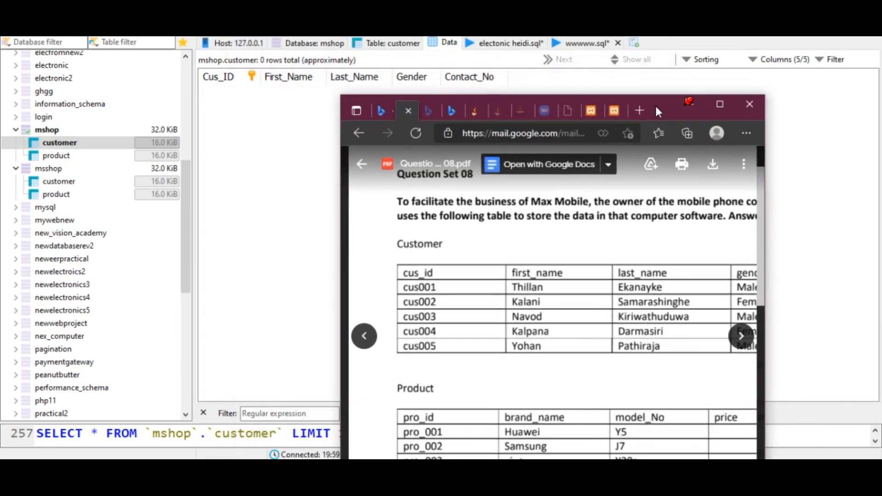
pyautogui.rightClick(230, 124)
pyautogui.click(270, 249)
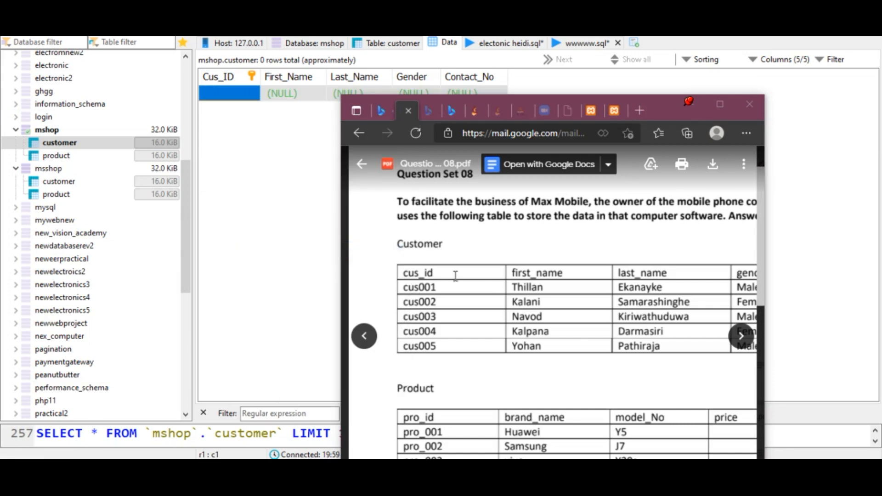
pyautogui.moveTo(438, 287); pyautogui.dragTo(377, 288)
pyautogui.doubleClick(227, 97)
pyautogui.click(542, 286)
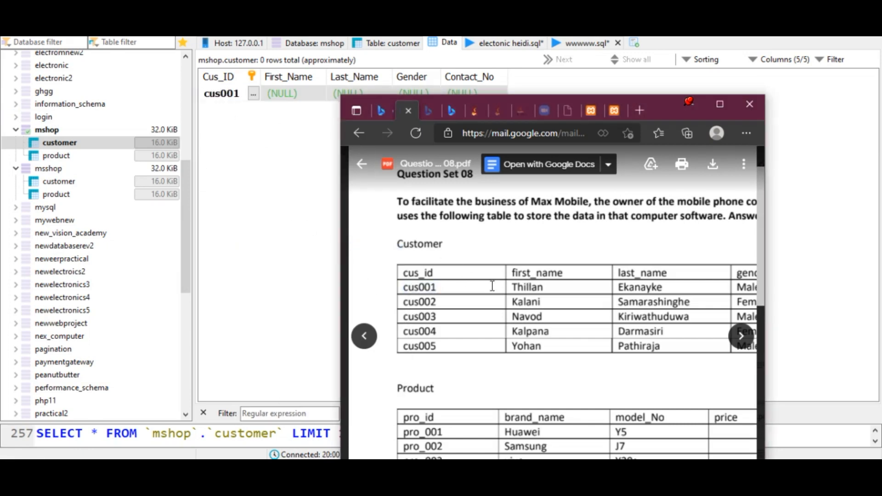
# - Copy the first customer's first name and last name from the PDF into First_Name and Last_Name
pyautogui.moveTo(543, 286); pyautogui.dragTo(512, 292)
pyautogui.hotkey('ctrl', 'c')
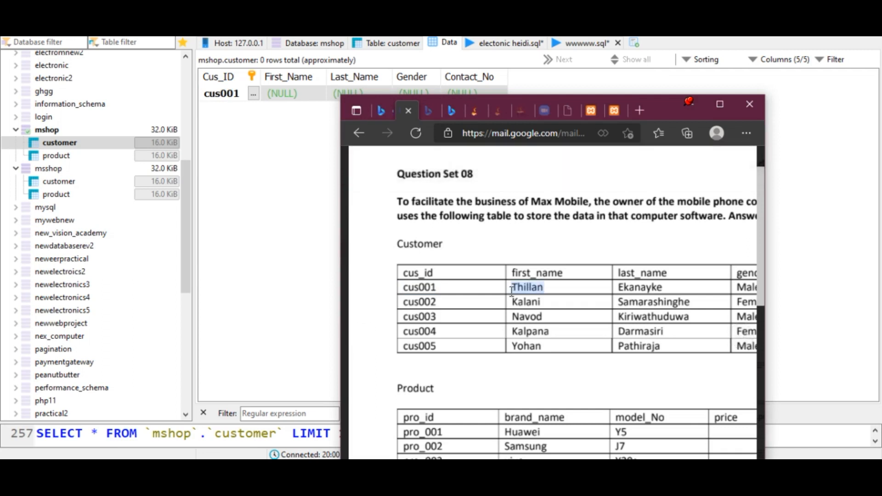
pyautogui.doubleClick(297, 97)
pyautogui.hotkey('ctrl', 'v')
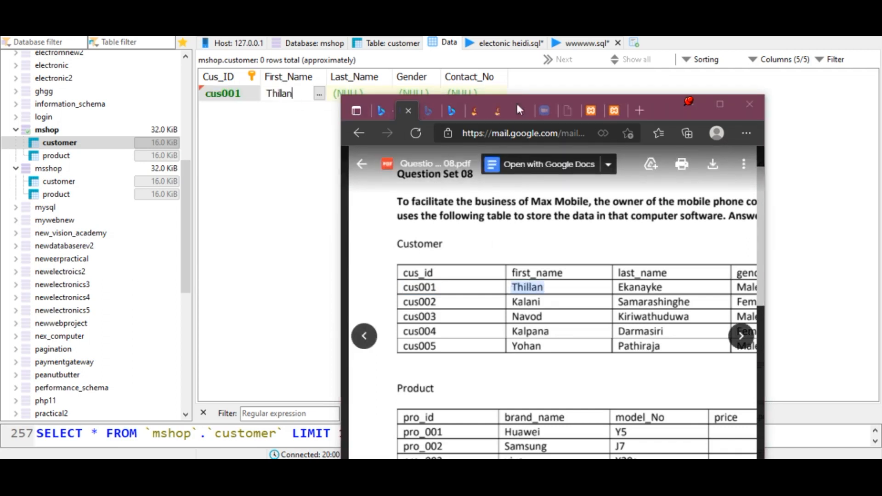
pyautogui.moveTo(664, 107); pyautogui.dragTo(694, 82)
pyautogui.click(703, 264)
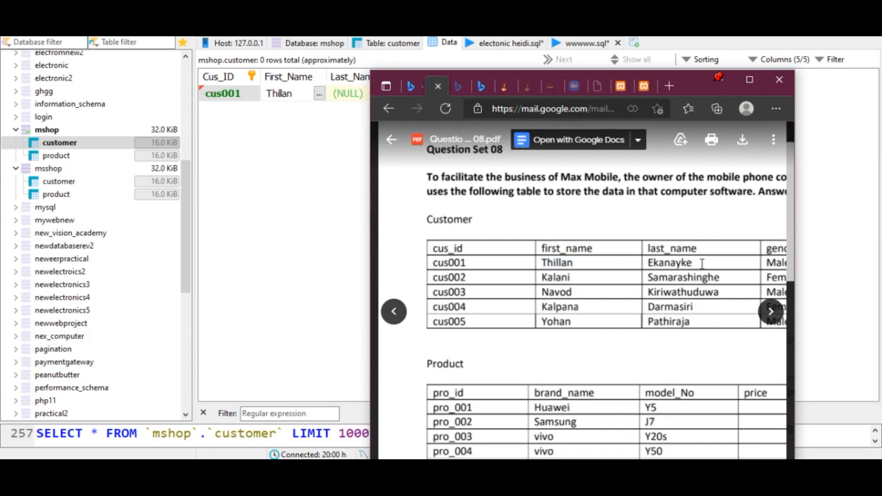
pyautogui.doubleClick(697, 265)
pyautogui.hotkey('ctrl', 'c')
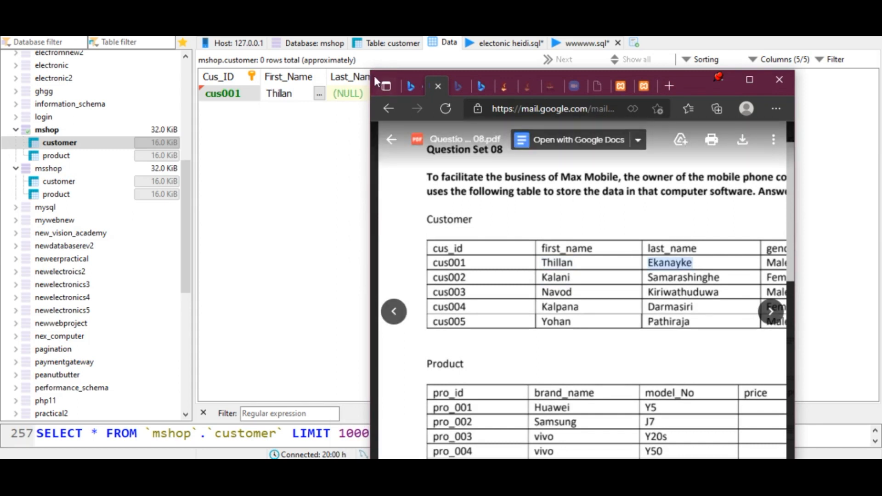
pyautogui.click(358, 95)
pyautogui.hotkey('ctrl', 'v')
# - Copy the first customer's gender, Male, from the PDF into the Gender cell
pyautogui.moveTo(687, 95); pyautogui.dragTo(475, 86)
pyautogui.moveTo(329, 301); pyautogui.dragTo(483, 301)
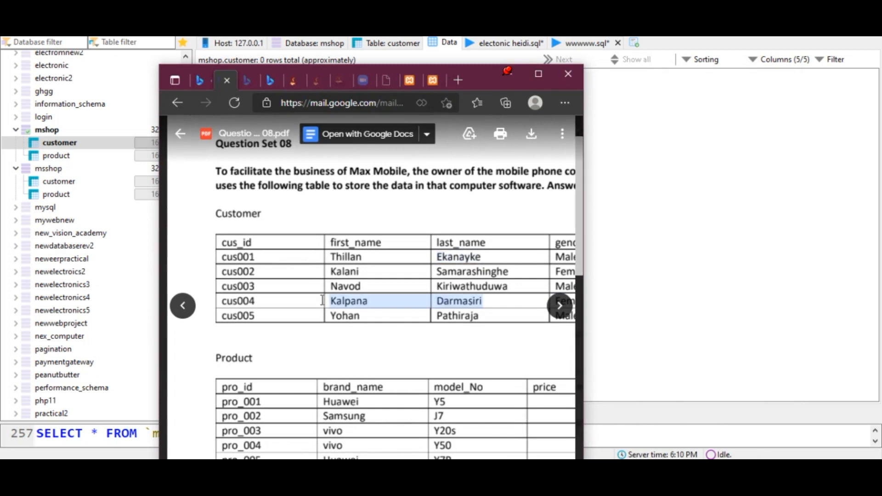
pyautogui.click(561, 319)
pyautogui.click(182, 306)
pyautogui.scroll(-1, 376, 318)
pyautogui.scroll(-4, 376, 318)
pyautogui.scroll(3, 364, 360)
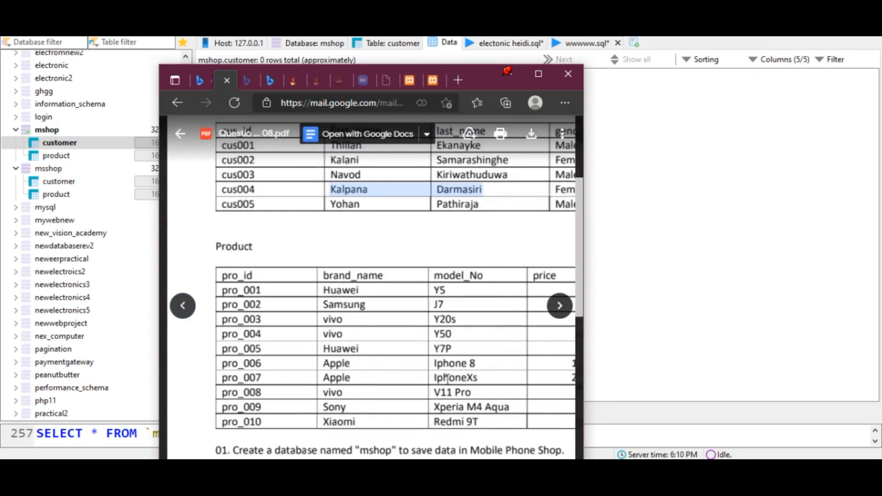
pyautogui.click(379, 476)
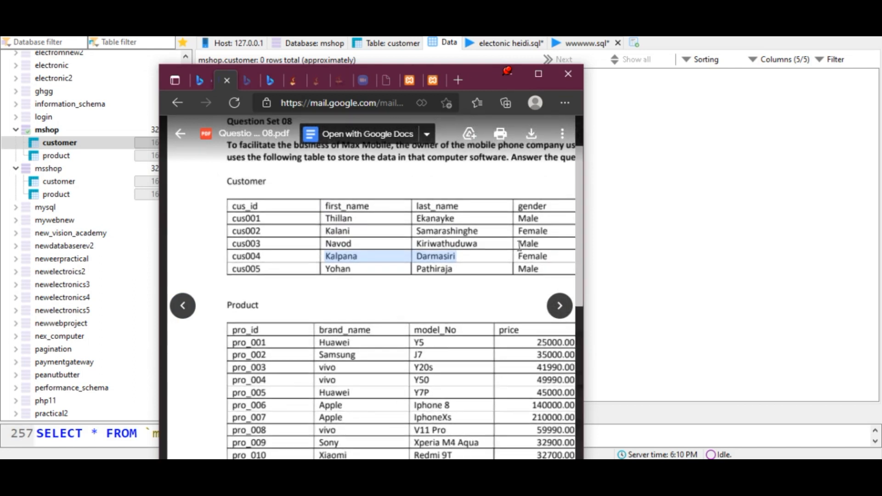
pyautogui.click(536, 221)
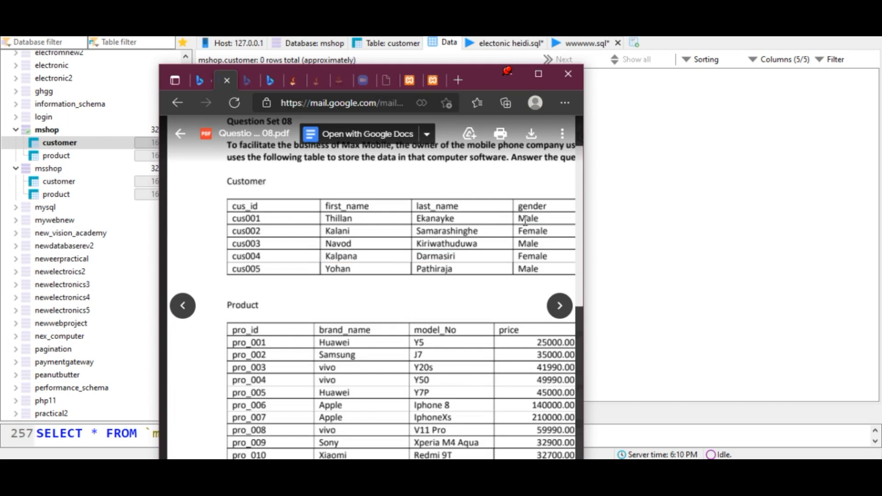
pyautogui.doubleClick(528, 223)
pyautogui.hotkey('ctrl', 'c')
pyautogui.moveTo(476, 79); pyautogui.dragTo(681, 111)
pyautogui.click(425, 96)
pyautogui.hotkey('ctrl', 'v')
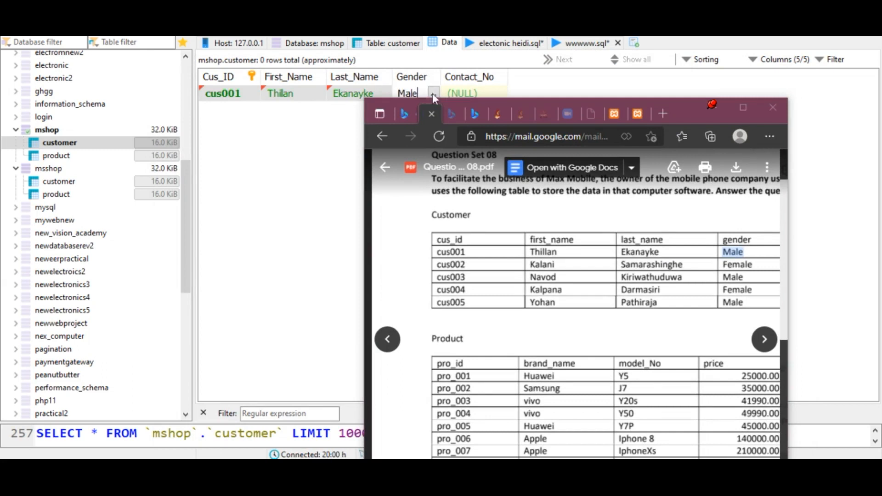
# - Paste the first customer's contact number from the PDF into Contact_No and post the row
pyautogui.moveTo(698, 107); pyautogui.dragTo(306, 36)
pyautogui.moveTo(232, 438); pyautogui.dragTo(327, 441)
pyautogui.doubleClick(307, 164)
pyautogui.hotkey('ctrl', 'c')
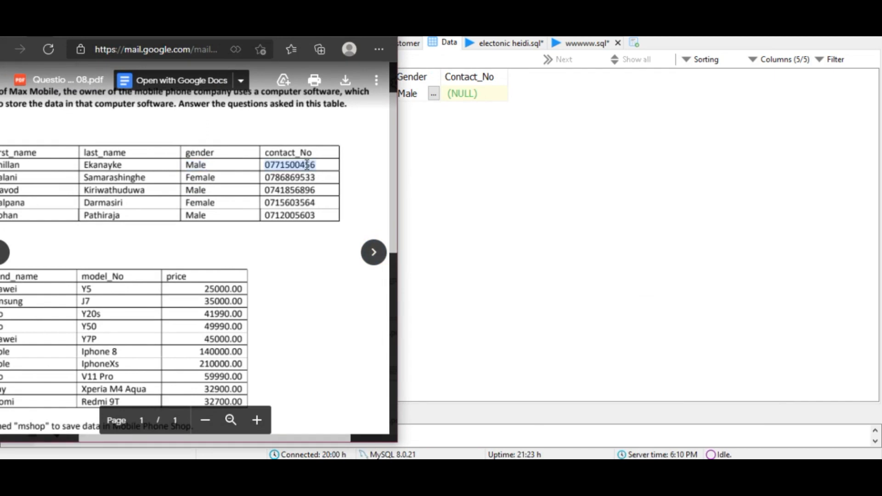
pyautogui.moveTo(293, 37); pyautogui.dragTo(258, 37)
pyautogui.doubleClick(478, 97)
pyautogui.hotkey('ctrl', 'v')
pyautogui.press('Return')
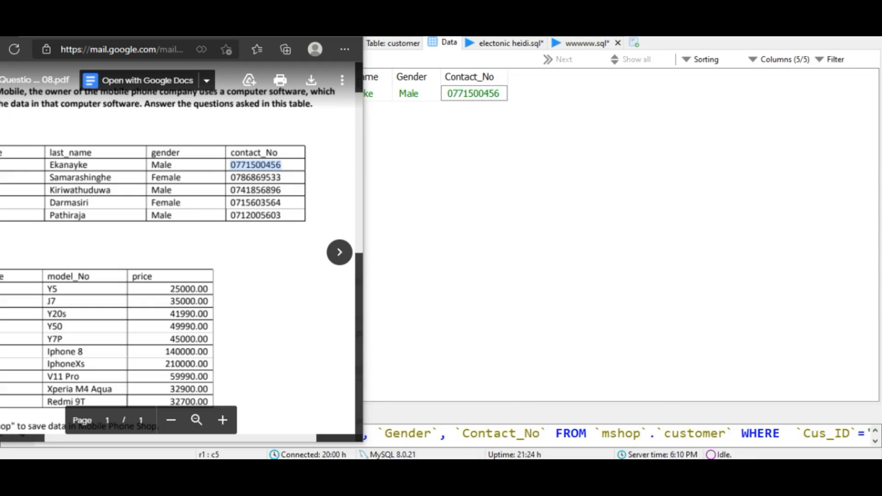
pyautogui.click(838, 7)
pyautogui.moveTo(764, 134); pyautogui.dragTo(507, 16)
pyautogui.rightClick(551, 150)
pyautogui.click(606, 290)
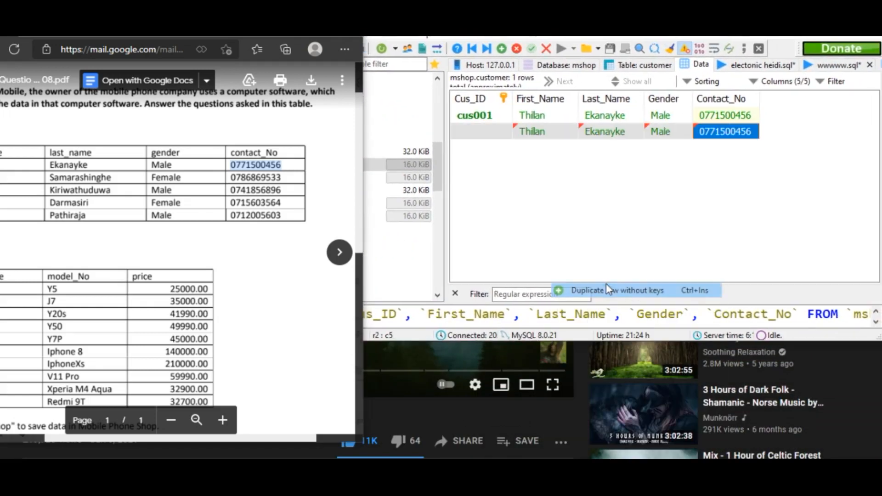
pyautogui.click(538, 133)
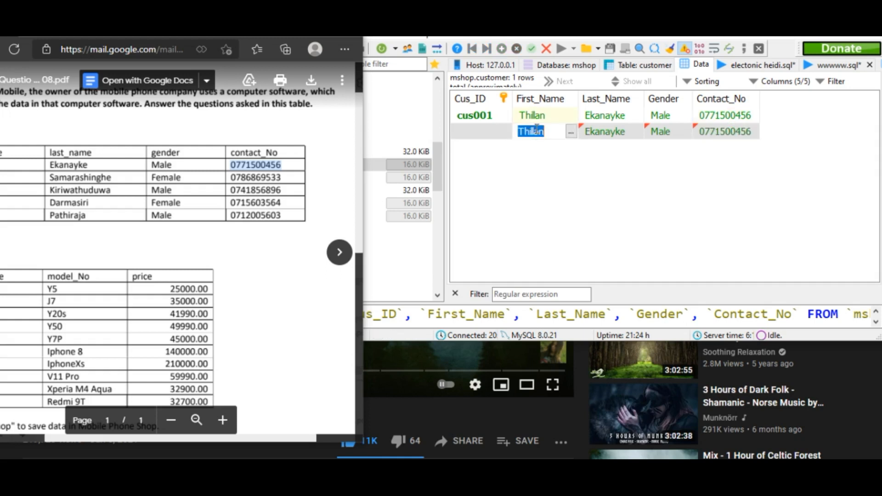
pyautogui.rightClick(570, 164)
pyautogui.click(602, 344)
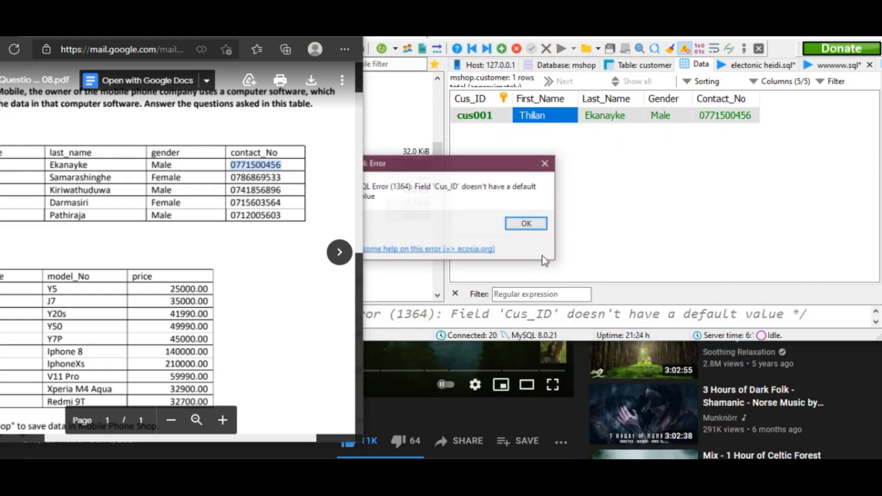
pyautogui.click(544, 169)
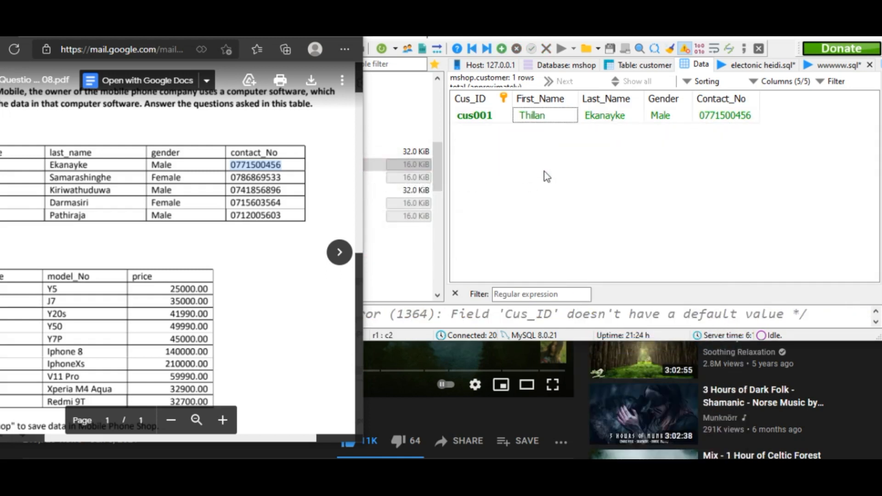
# - Insert another customer row and paste the second customer's ID from the PDF as Cus_ID
pyautogui.rightClick(502, 175)
pyautogui.click(552, 282)
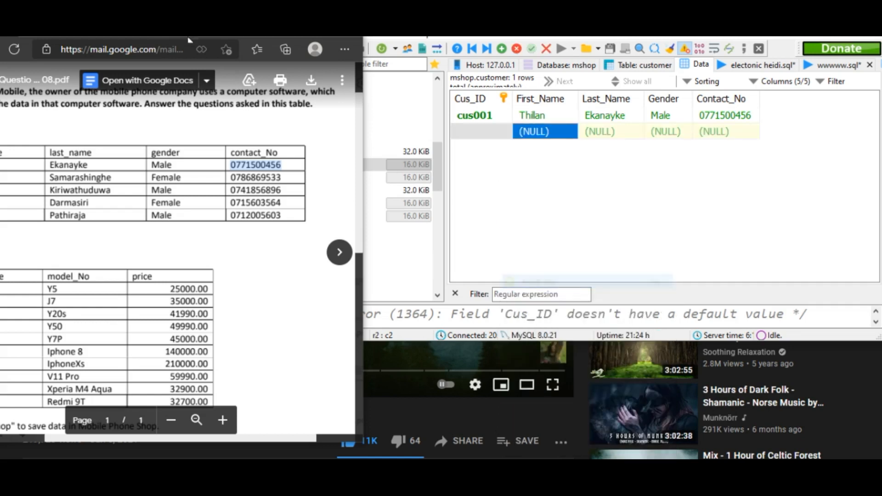
pyautogui.moveTo(252, 37); pyautogui.dragTo(333, 26)
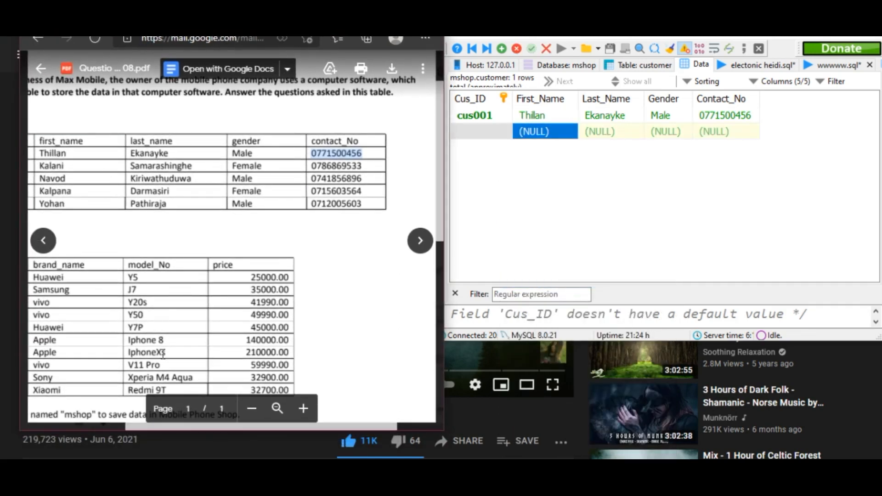
pyautogui.scroll(-6, 163, 354)
pyautogui.scroll(5, 118, 333)
pyautogui.moveTo(140, 427); pyautogui.dragTo(85, 423)
pyautogui.click(69, 142)
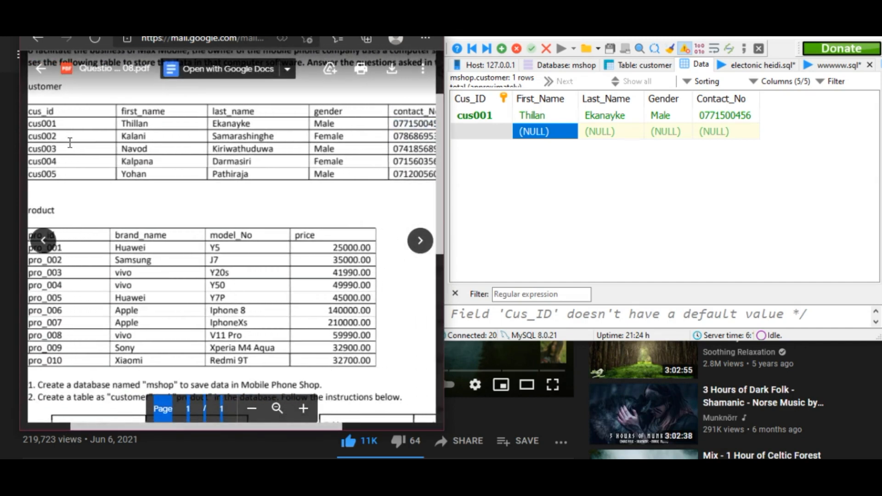
pyautogui.doubleClick(55, 134)
pyautogui.hotkey('ctrl', 'c')
pyautogui.click(478, 133)
pyautogui.click(474, 135)
pyautogui.hotkey('ctrl', 'v')
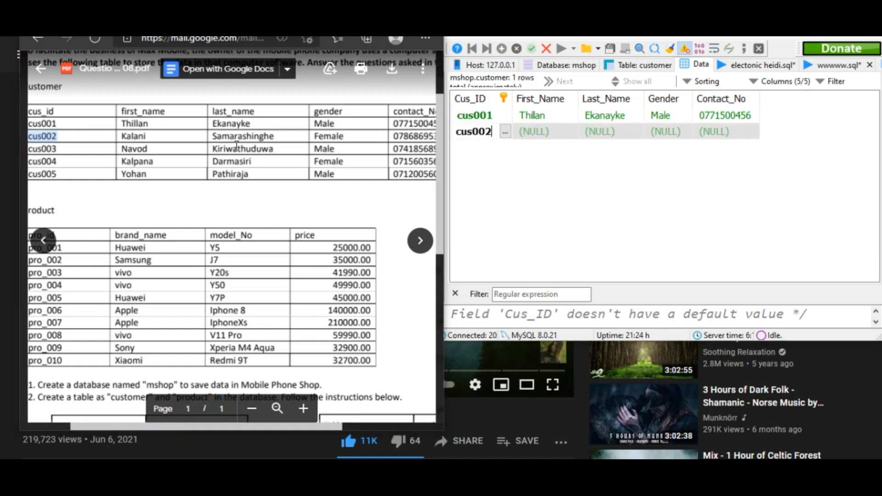
# - Copy the second customer's first name and last name from the PDF into their cells
pyautogui.click(142, 144)
pyautogui.doubleClick(145, 137)
pyautogui.hotkey('ctrl', 'c')
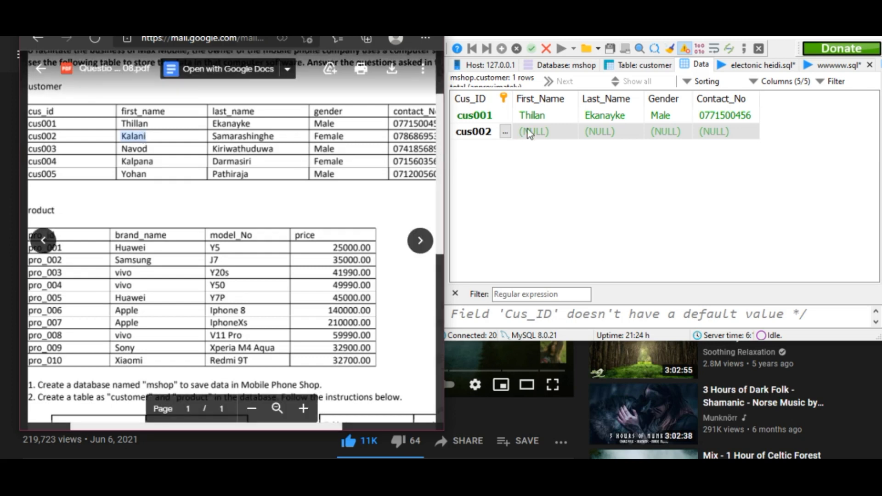
pyautogui.doubleClick(538, 133)
pyautogui.hotkey('ctrl', 'v')
pyautogui.click(279, 138)
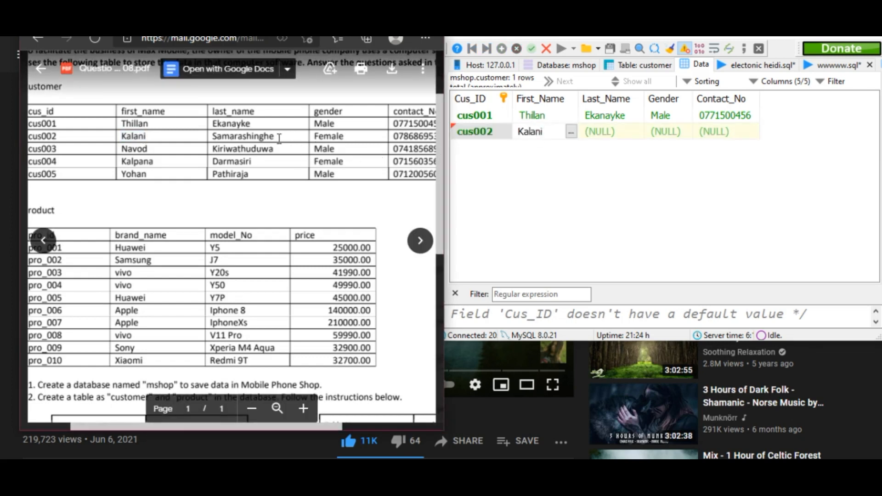
pyautogui.doubleClick(271, 137)
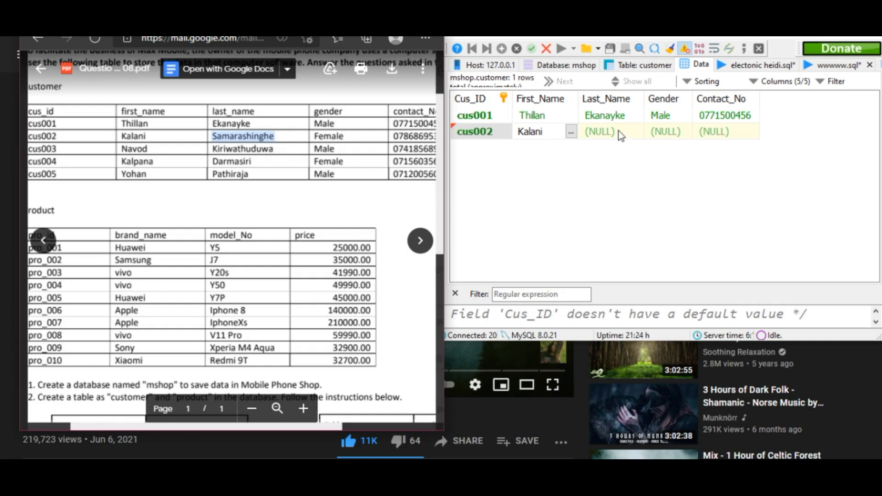
pyautogui.doubleClick(607, 133)
pyautogui.hotkey('ctrl', 'v')
# - Set the second customer's gender to Female and paste their contact number from the PDF
pyautogui.doubleClick(330, 136)
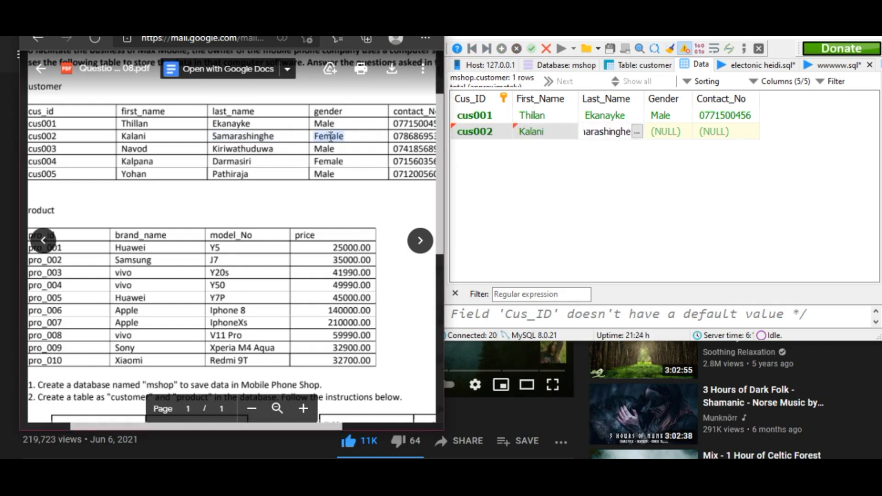
pyautogui.doubleClick(667, 132)
pyautogui.hotkey('ctrl', 'v')
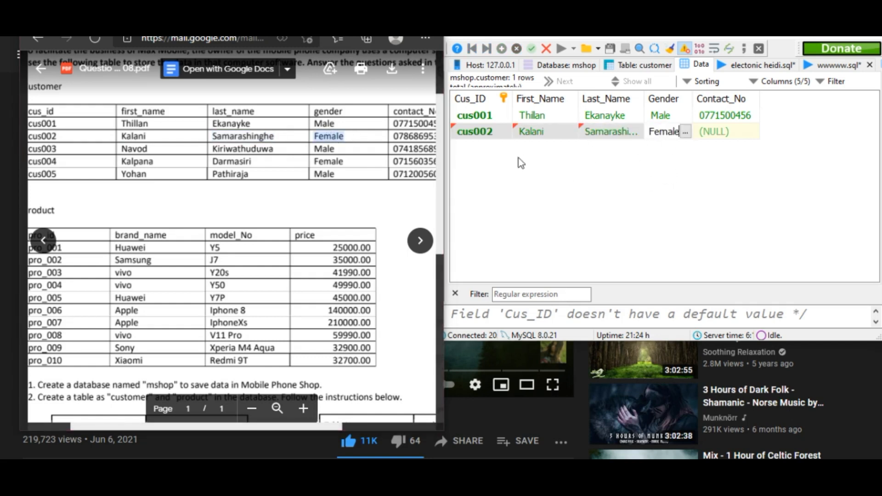
pyautogui.doubleClick(414, 136)
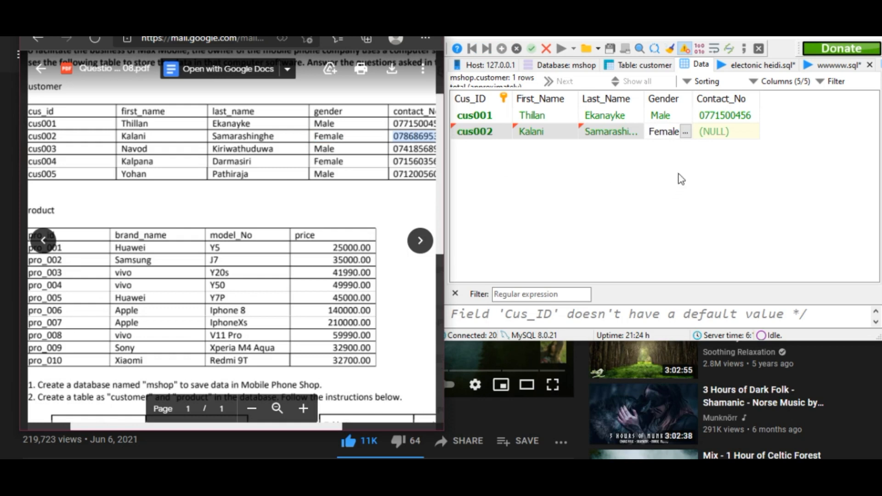
pyautogui.doubleClick(726, 133)
pyautogui.hotkey('ctrl', 'v')
# - Add the remaining three customer rows with data copied from the PDF
pyautogui.click(530, 182)
pyautogui.rightClick(528, 177)
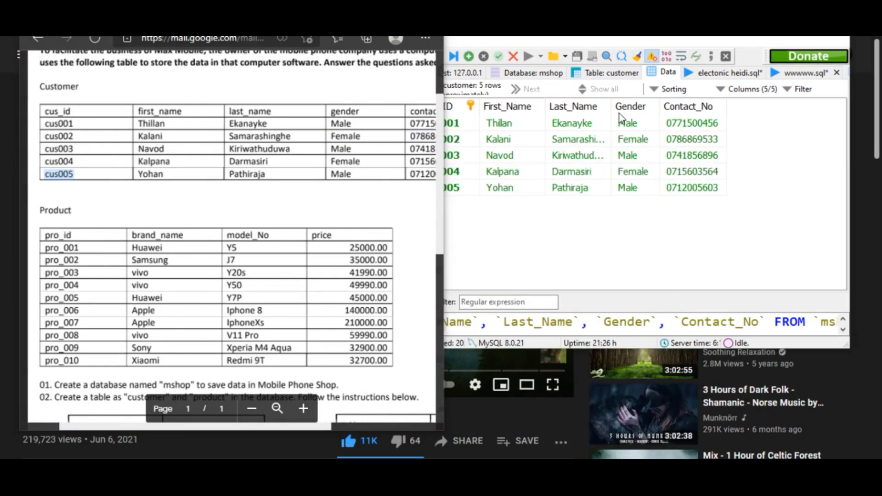
pyautogui.moveTo(679, 32); pyautogui.dragTo(684, 93)
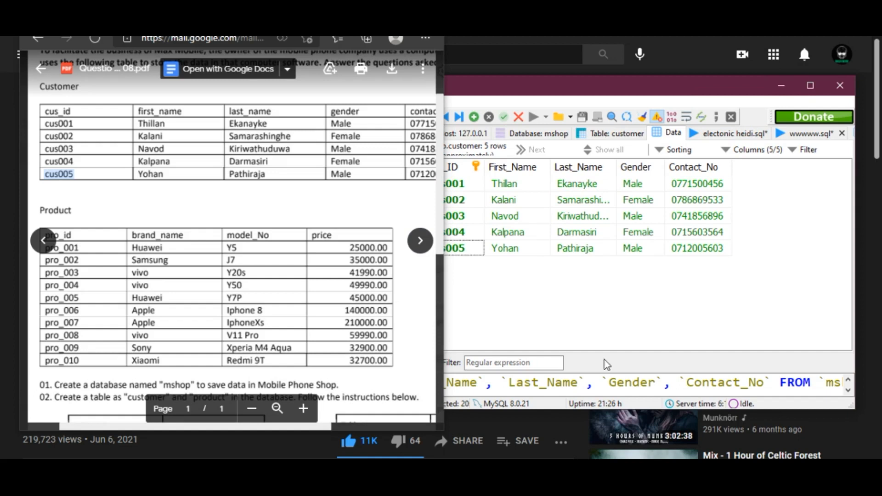
pyautogui.moveTo(639, 90); pyautogui.dragTo(680, 93)
pyautogui.click(848, 91)
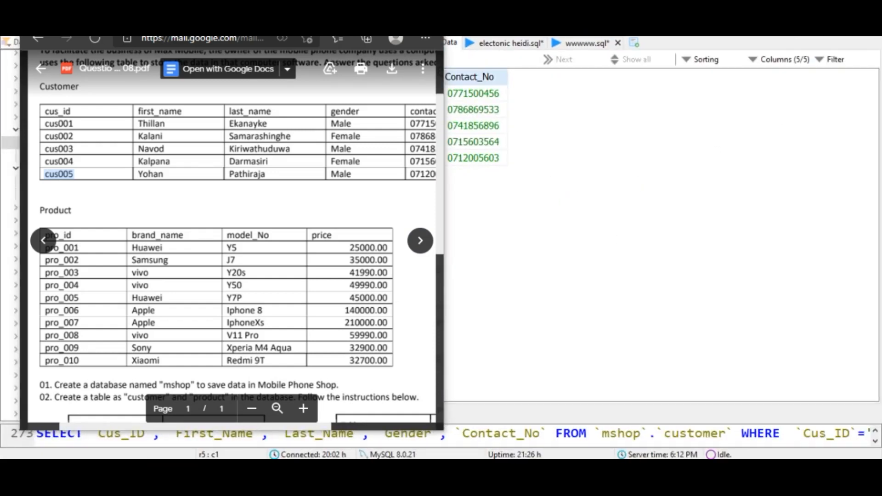
# - Open the product table's data grid in mshop
pyautogui.moveTo(342, 10); pyautogui.dragTo(645, 55)
pyautogui.click(89, 161)
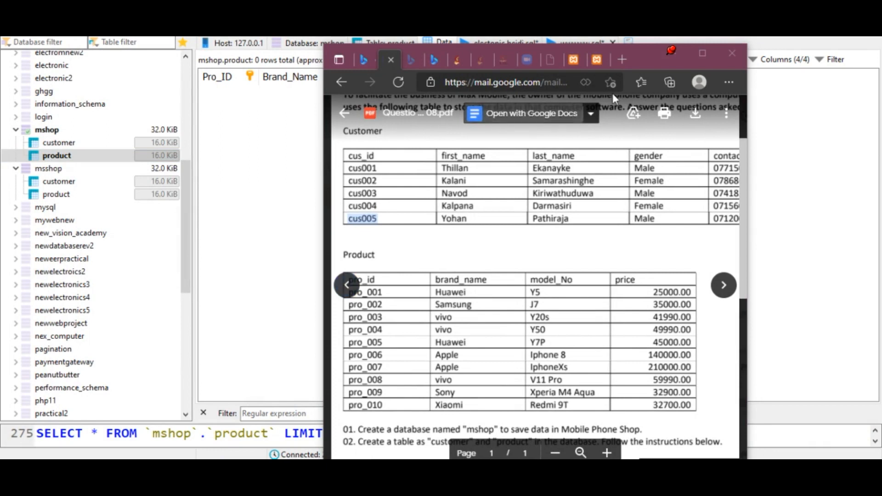
# - Insert a new row in the product table and paste pro_001 from the PDF as its Pro_ID
pyautogui.moveTo(637, 60); pyautogui.dragTo(807, 36)
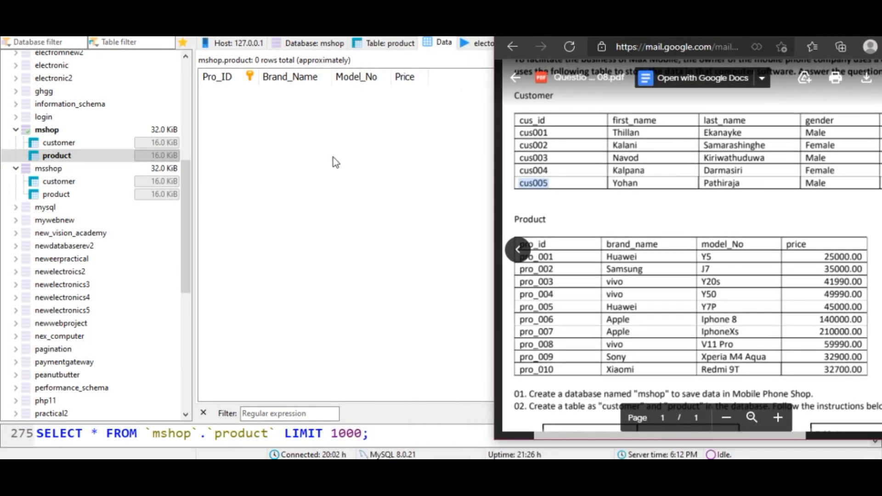
pyautogui.rightClick(333, 157)
pyautogui.click(360, 282)
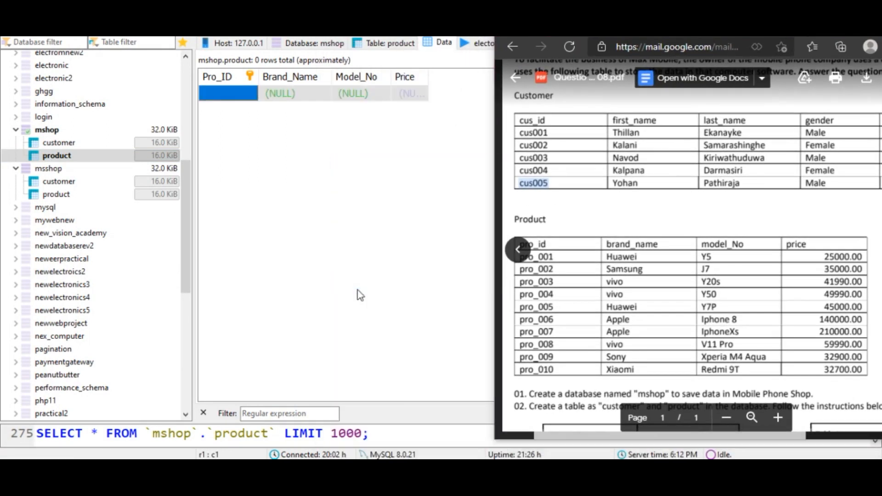
pyautogui.click(540, 266)
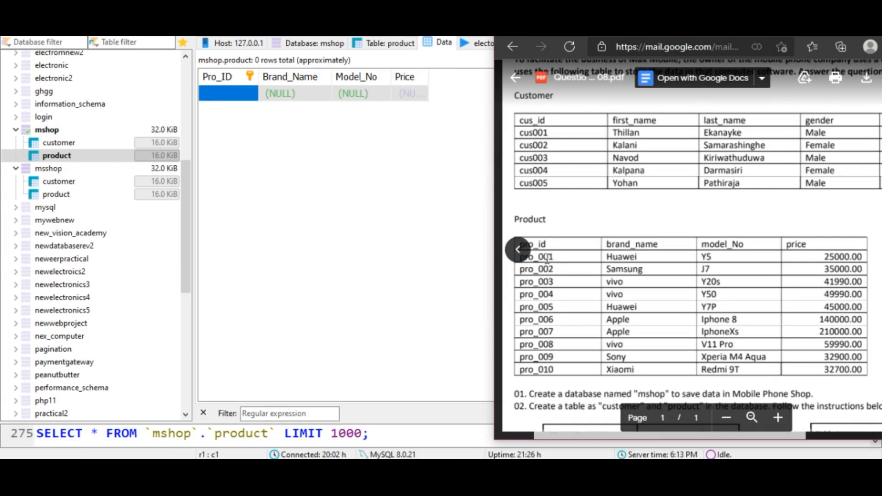
pyautogui.moveTo(551, 257); pyautogui.dragTo(516, 250)
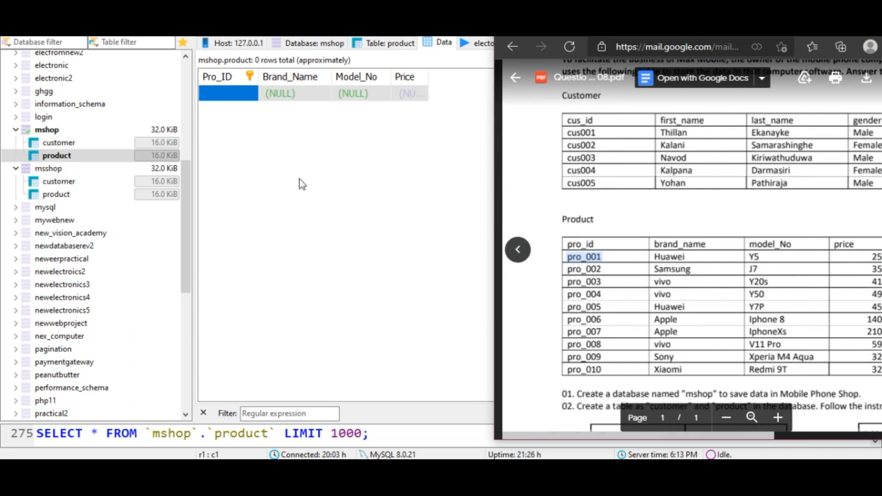
pyautogui.doubleClick(227, 94)
pyautogui.hotkey('ctrl', 'v')
# - Copy Huawei and Y5 from the PDF into the first product's Brand_Name and Model_No cells
pyautogui.doubleClick(290, 94)
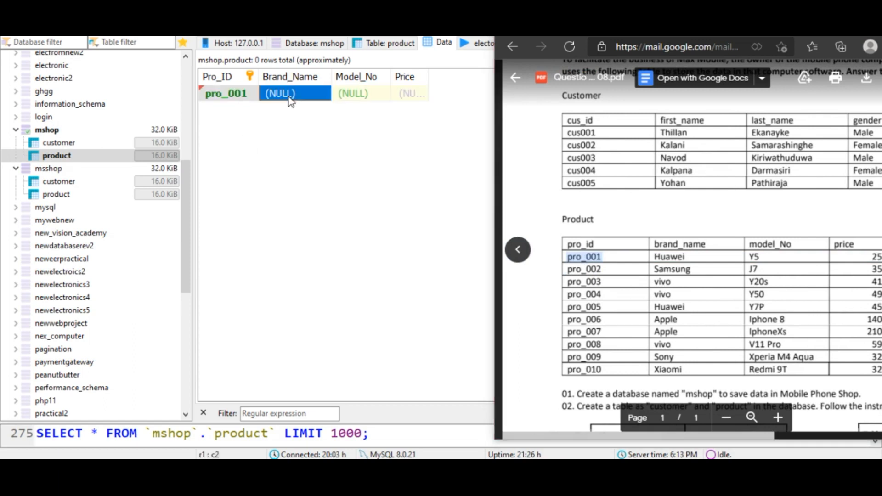
pyautogui.doubleClick(665, 256)
pyautogui.hotkey('ctrl', 'c')
pyautogui.click(280, 92)
pyautogui.hotkey('ctrl', 'v')
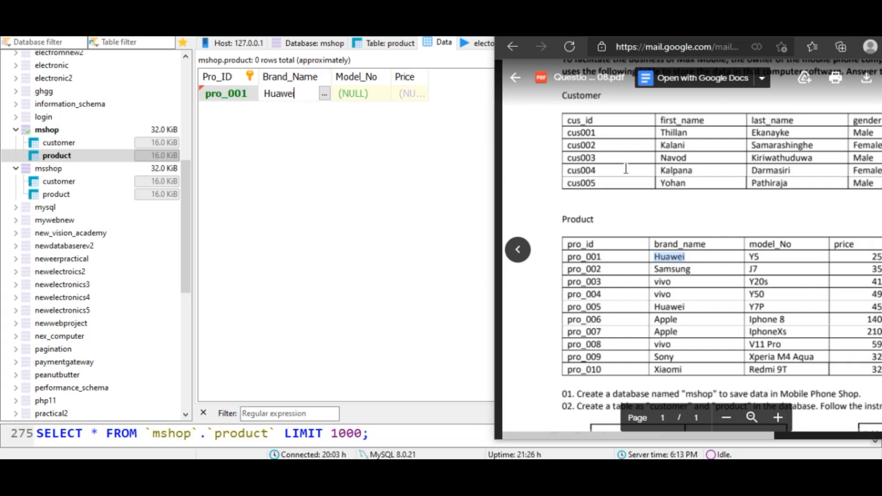
pyautogui.doubleClick(754, 257)
pyautogui.hotkey('ctrl', 'c')
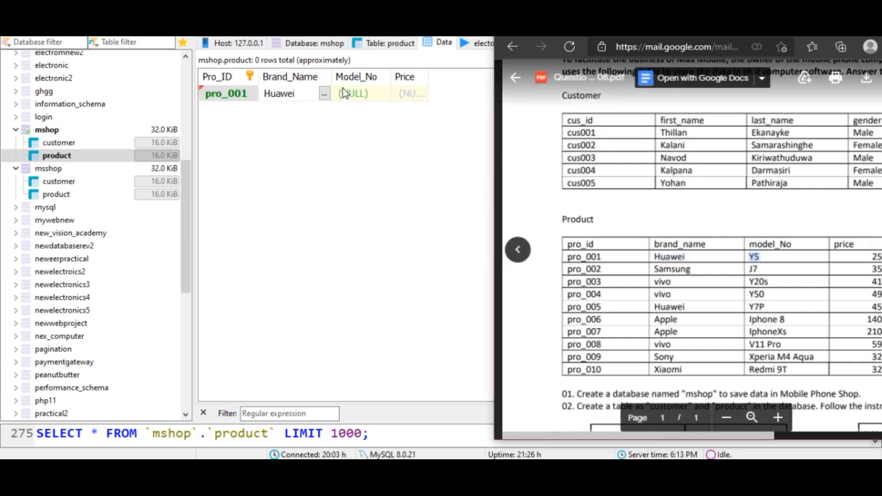
pyautogui.doubleClick(354, 93)
pyautogui.hotkey('ctrl', 'v')
# - Copy the first product's price 25000.00 from the PDF into its Price cell
pyautogui.click(875, 267)
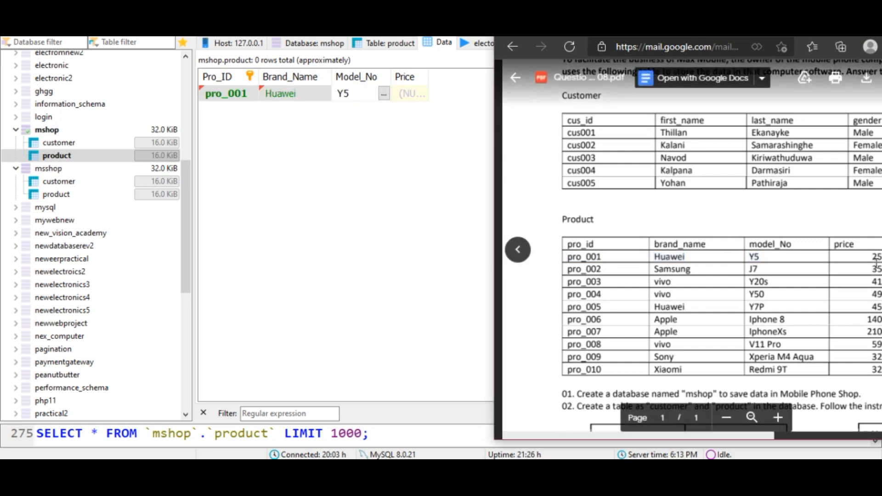
pyautogui.hotkey('ctrl', 'c')
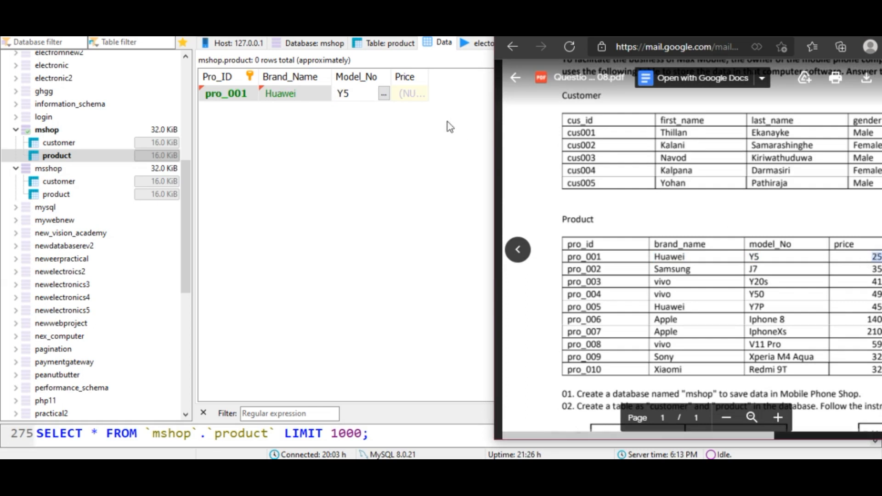
pyautogui.doubleClick(411, 97)
pyautogui.hotkey('ctrl', 'v')
# - Insert a second product row and paste pro_002 from the PDF as its Pro_ID
pyautogui.click(272, 116)
pyautogui.rightClick(234, 106)
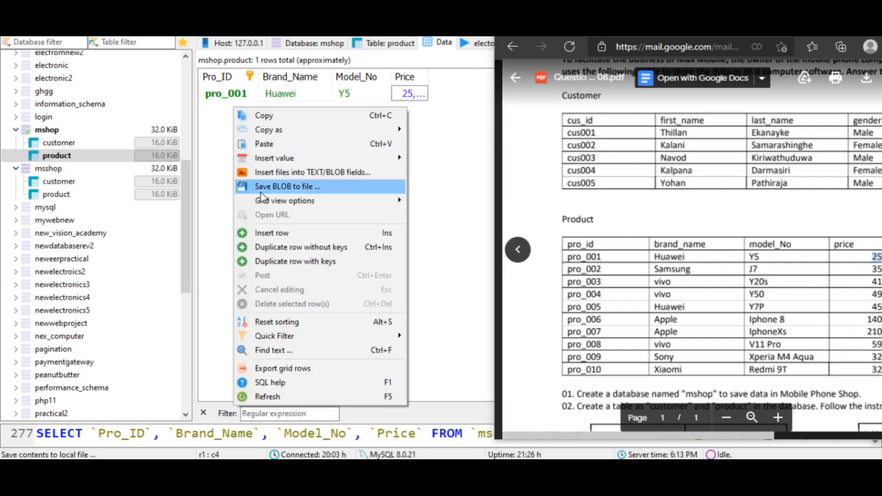
pyautogui.click(266, 231)
pyautogui.doubleClick(598, 270)
pyautogui.hotkey('ctrl', 'c')
pyautogui.click(230, 115)
pyautogui.hotkey('ctrl', 'v')
pyautogui.click(300, 118)
pyautogui.click(294, 110)
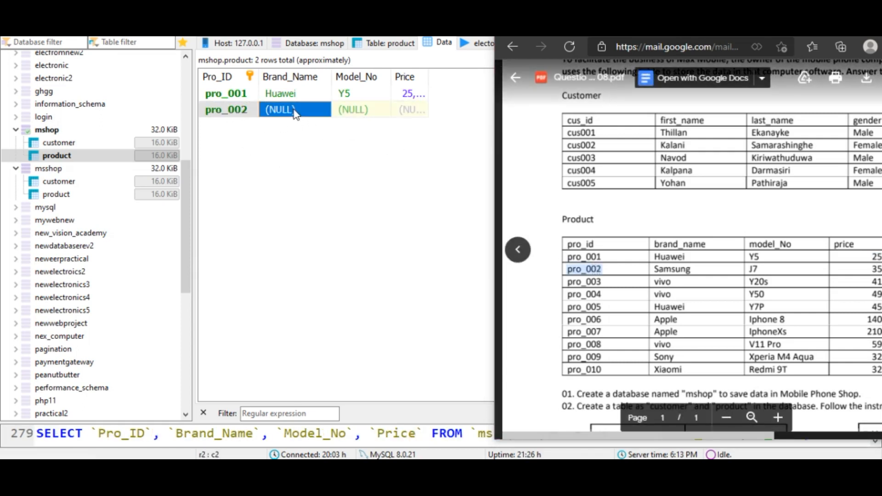
# - Copy Samsung and J7 from the PDF into the second product's Brand_Name and Model_No cells
pyautogui.doubleClick(673, 272)
pyautogui.hotkey('ctrl', 'c')
pyautogui.click(289, 110)
pyautogui.hotkey('ctrl', 'v')
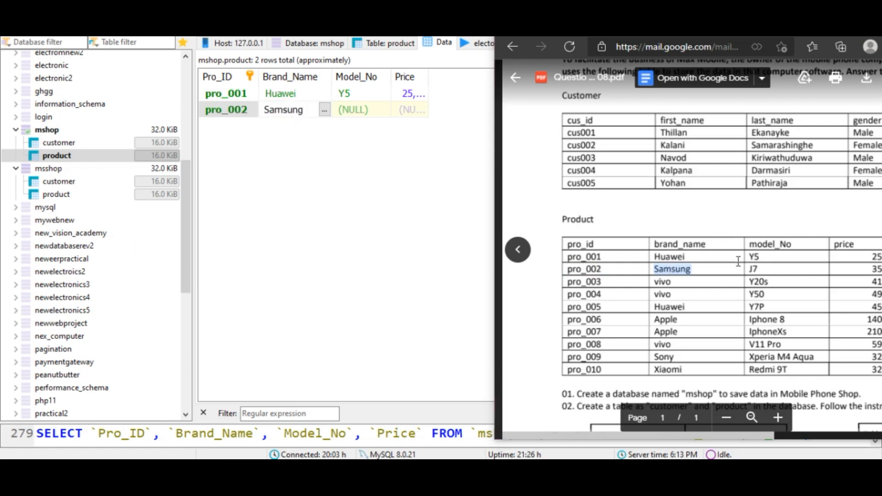
pyautogui.click(754, 269)
pyautogui.hotkey('ctrl', 'c')
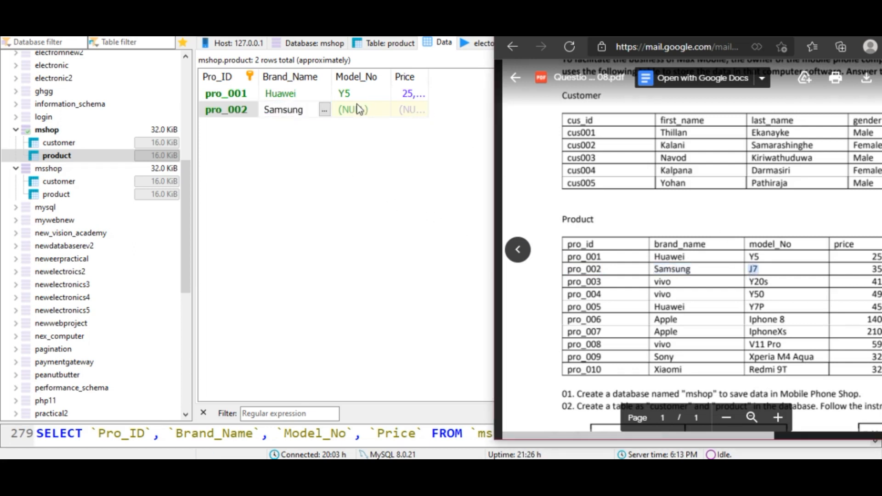
pyautogui.click(358, 109)
pyautogui.hotkey('ctrl', 'v')
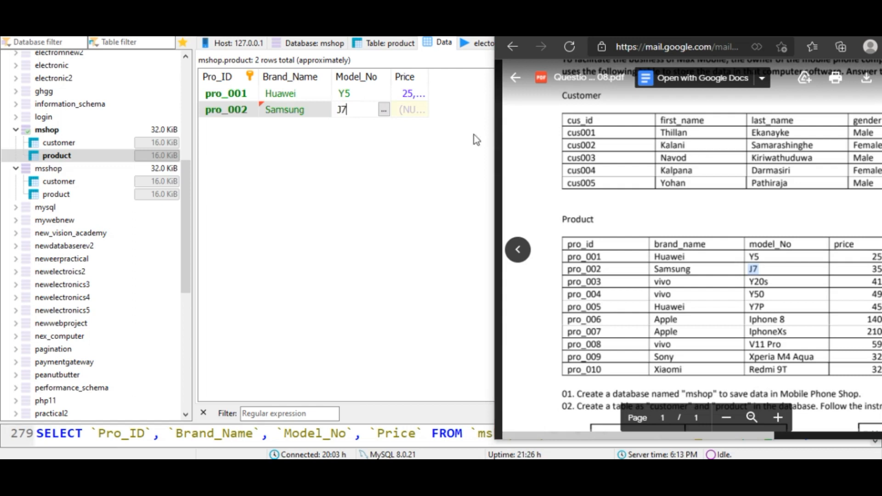
# - Paste the price 35000.00 into the second product's Price cell and save the row
pyautogui.click(877, 270)
pyautogui.hotkey('ctrl', 'c')
pyautogui.click(407, 110)
pyautogui.hotkey('ctrl', 'v')
pyautogui.press('Return')
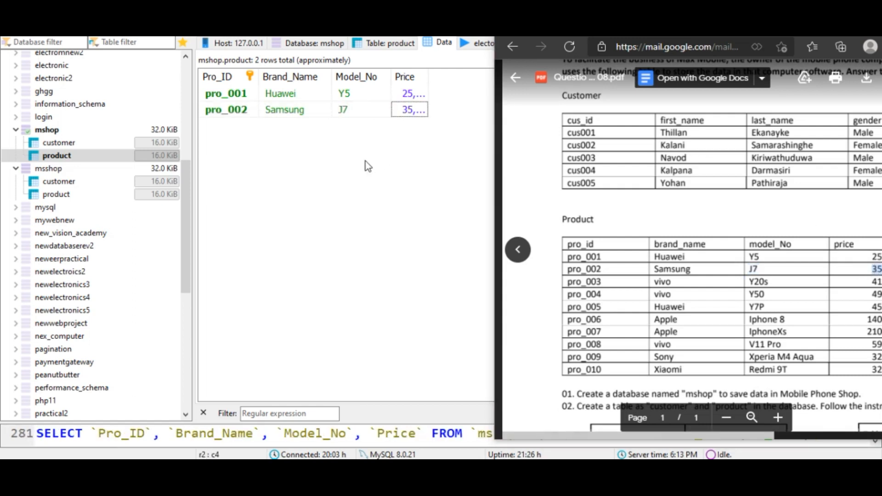
# - Add the remaining product rows pro_003 to pro_010 with data copied from the PDF
pyautogui.rightClick(365, 162)
pyautogui.moveTo(815, 28); pyautogui.dragTo(662, 37)
pyautogui.moveTo(717, 36); pyautogui.dragTo(707, 37)
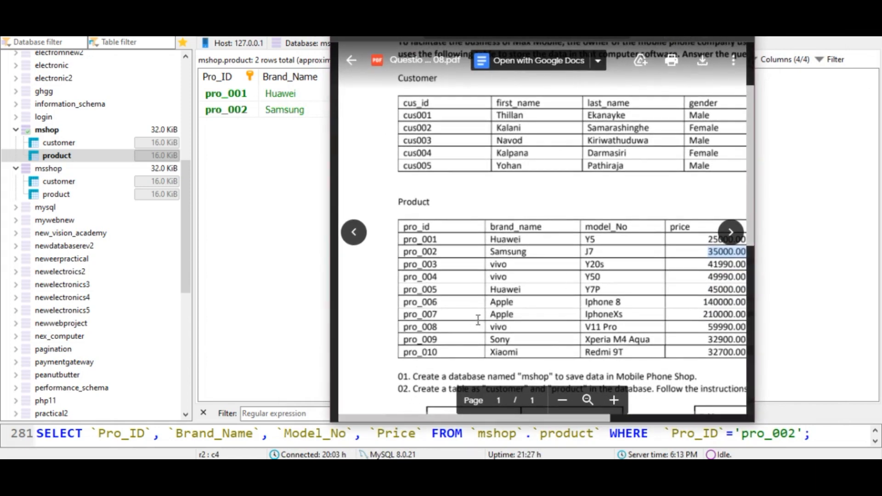
pyautogui.scroll(-3, 480, 323)
pyautogui.scroll(2, 480, 323)
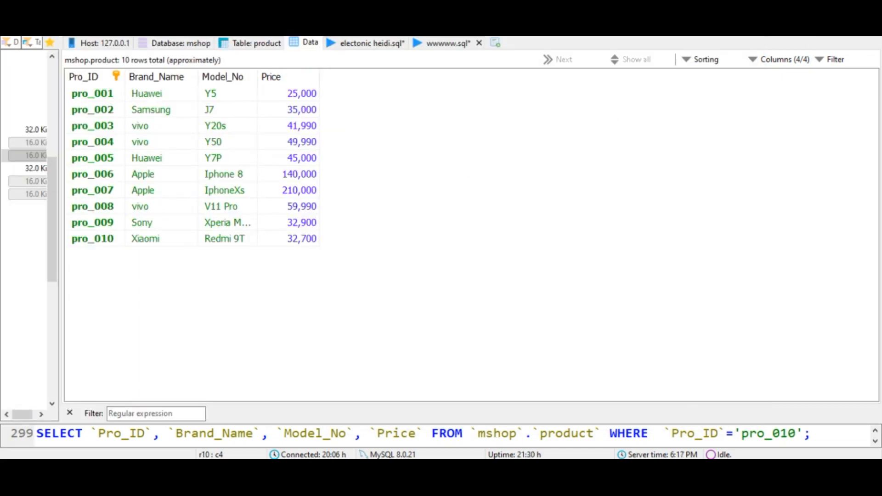
# - Review the question list at the end of the PDF
pyautogui.hotkey('alt', 'Tab')
pyautogui.scroll(-5, 671, 307)
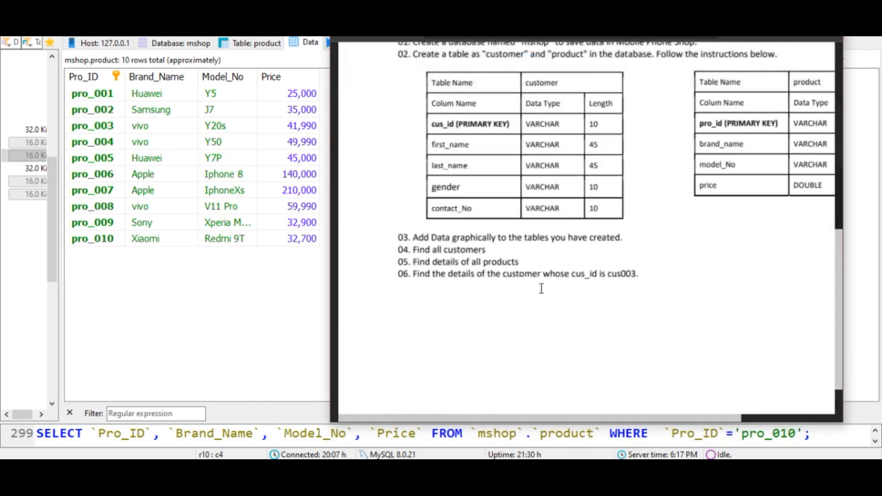
pyautogui.scroll(1, 546, 270)
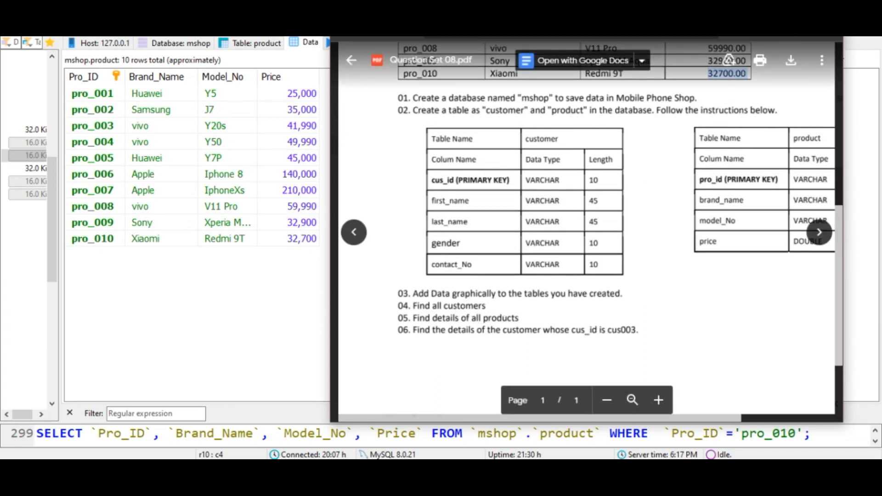
# - Replace the old UPDATE statement on line 165 of the query tab with the keyword SELECT
pyautogui.hotkey('alt', 'Tab')
pyautogui.click(453, 43)
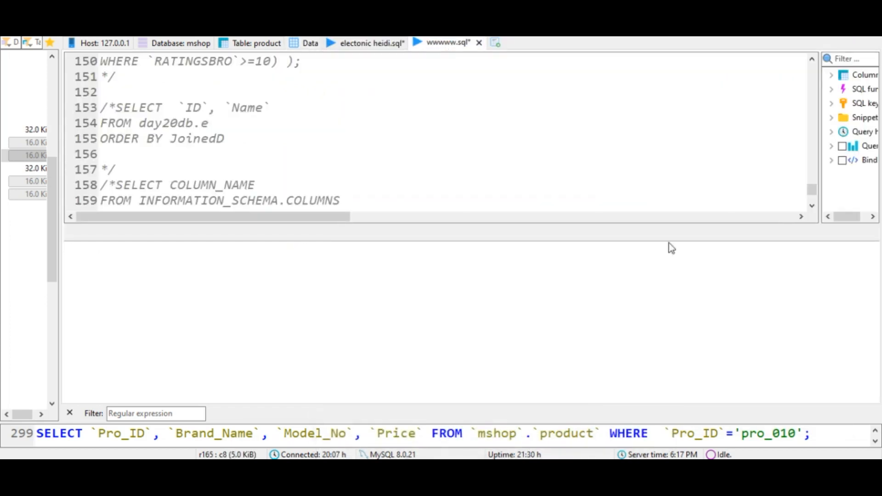
pyautogui.scroll(-2, 224, 210)
pyautogui.moveTo(613, 199); pyautogui.dragTo(78, 208)
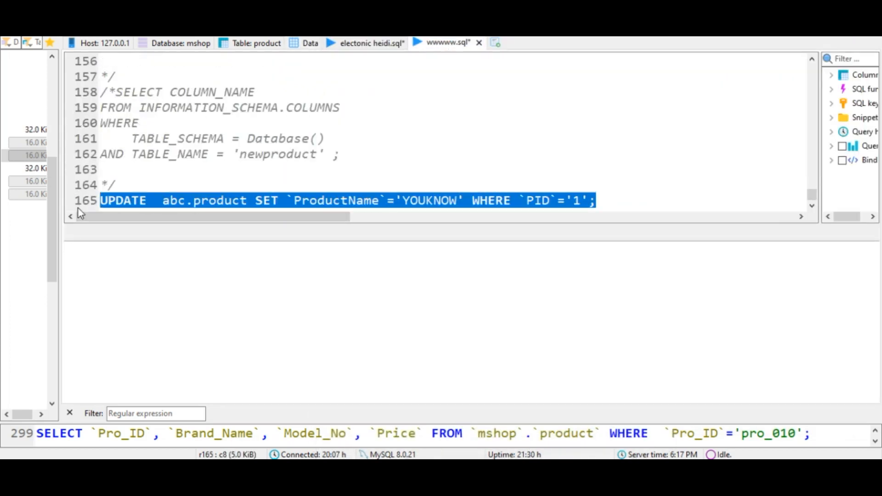
pyautogui.press('Delete')
pyautogui.write('S')
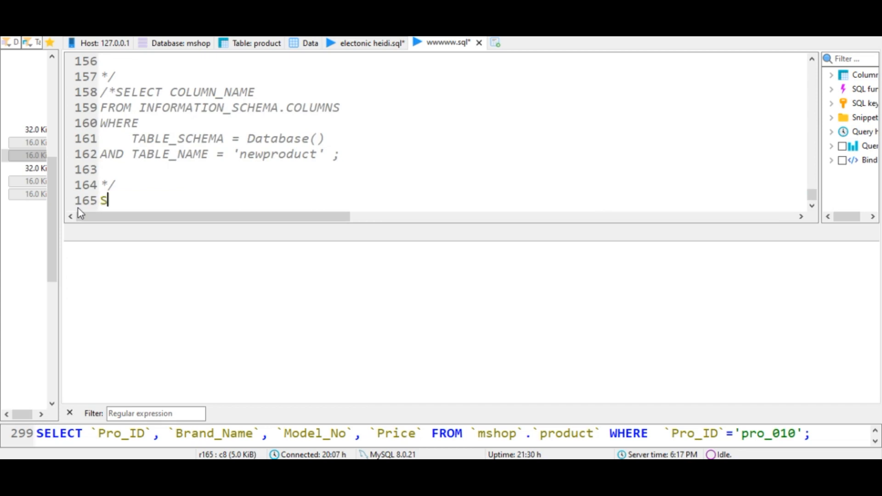
pyautogui.press('BackSpace')
pyautogui.write('SELECT')
# - Complete the query as SELECT * FROM mshop.customer, picking the customer table from the suggestions
pyautogui.hotkey('alt', 'Tab')
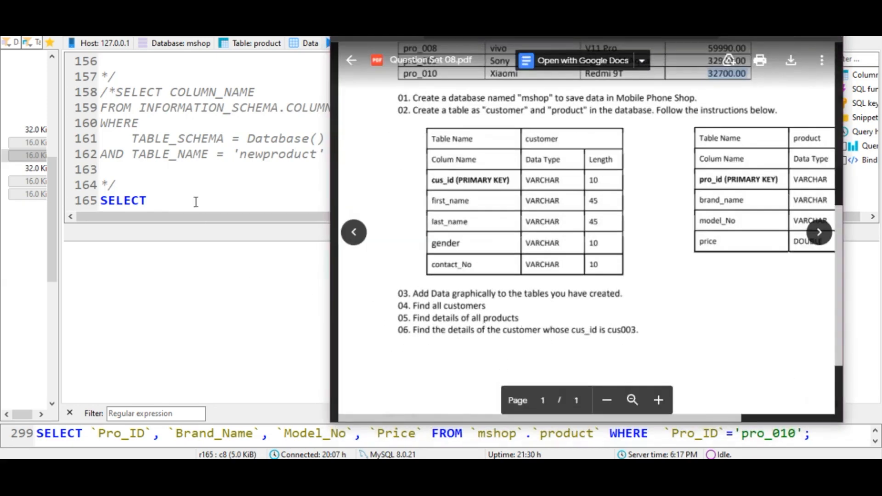
pyautogui.moveTo(485, 307); pyautogui.dragTo(394, 306)
pyautogui.click(486, 312)
pyautogui.click(157, 205)
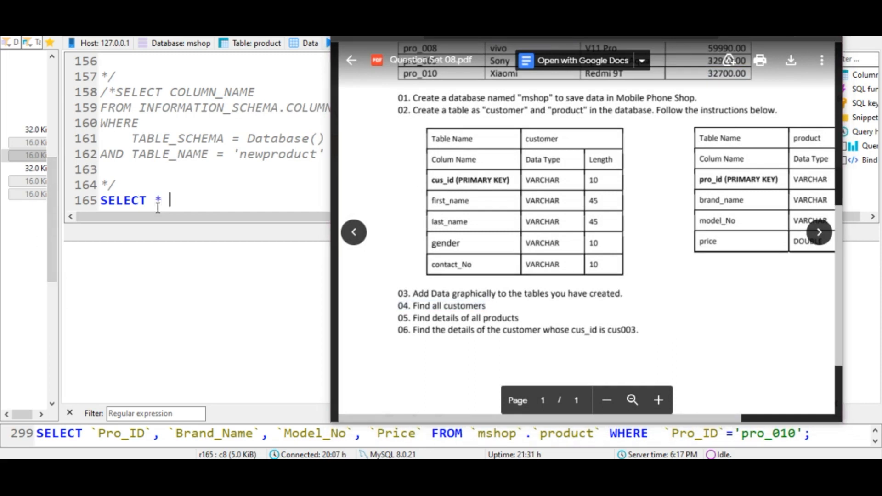
pyautogui.write('* FROM')
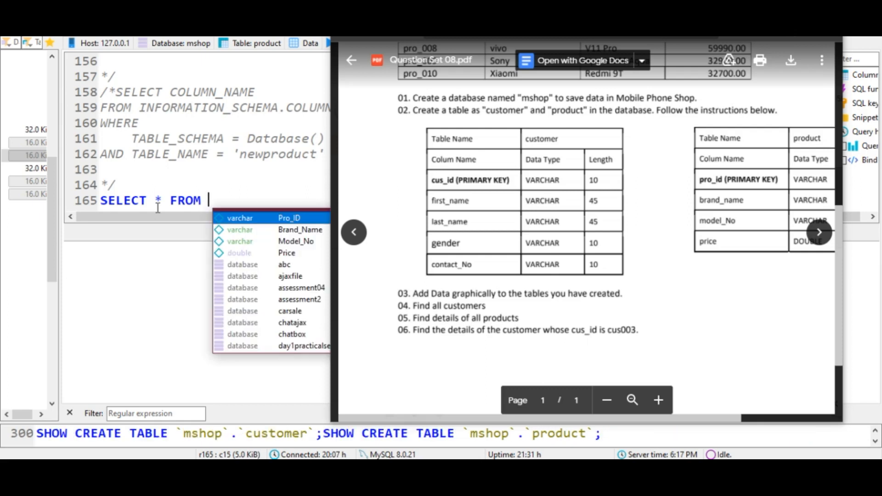
pyautogui.write('mshop.')
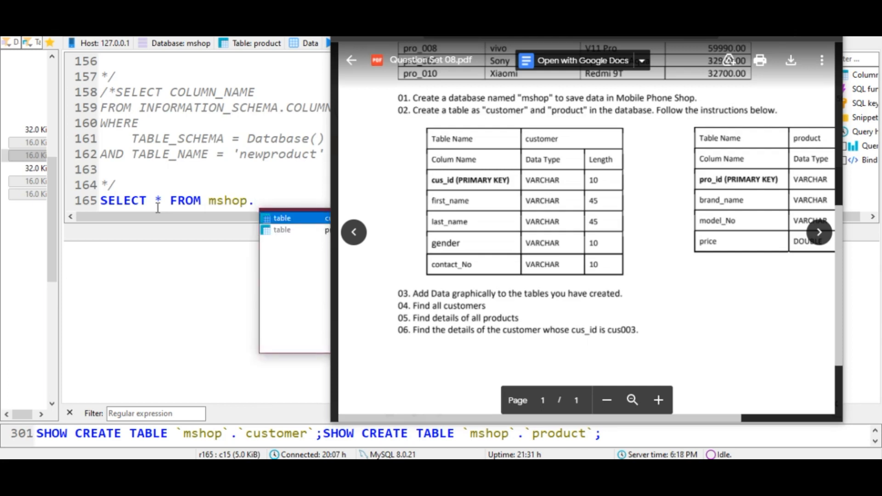
pyautogui.moveTo(732, 2); pyautogui.dragTo(745, 66)
pyautogui.moveTo(338, 176); pyautogui.dragTo(532, 176)
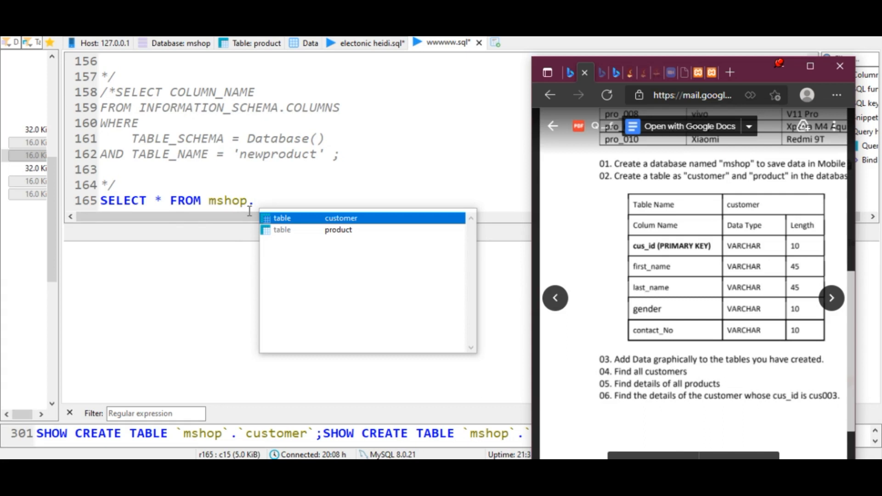
pyautogui.click(335, 218)
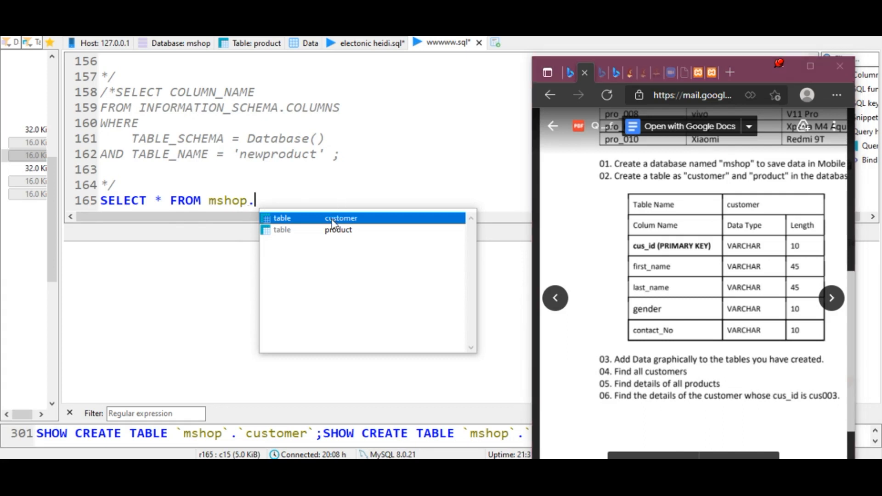
pyautogui.moveTo(751, 78); pyautogui.dragTo(500, 102)
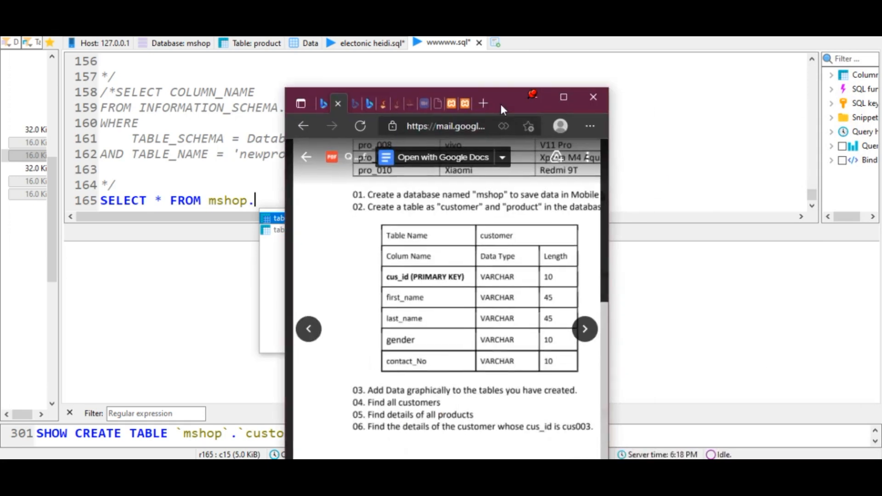
pyautogui.click(533, 96)
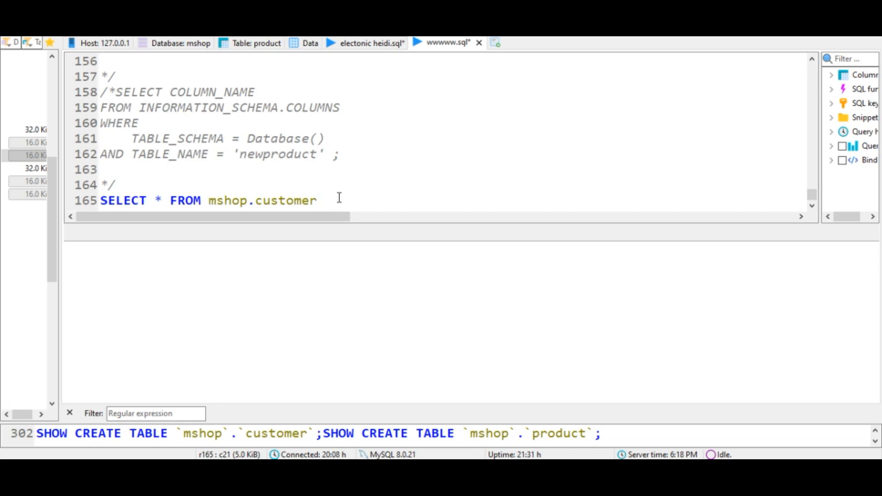
# - End the query with a semicolon and execute it to list all customers
pyautogui.write(';')
pyautogui.click(304, 37)
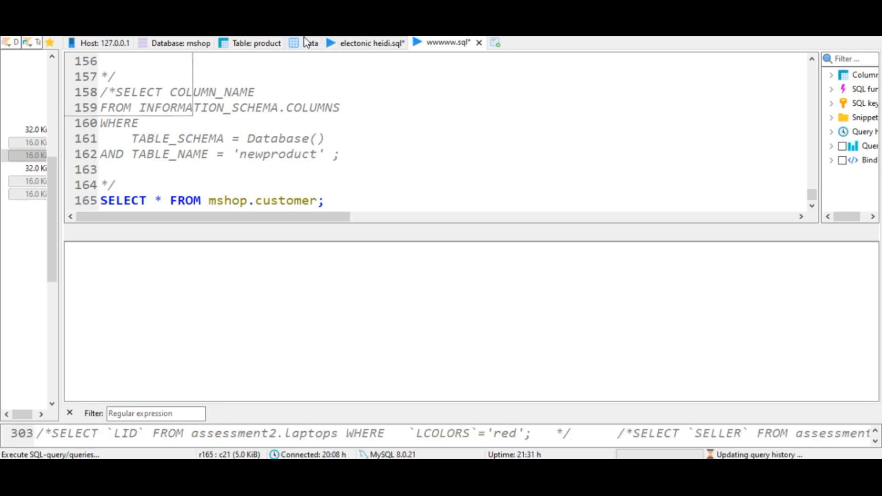
pyautogui.moveTo(411, 332); pyautogui.dragTo(63, 234)
pyautogui.click(421, 359)
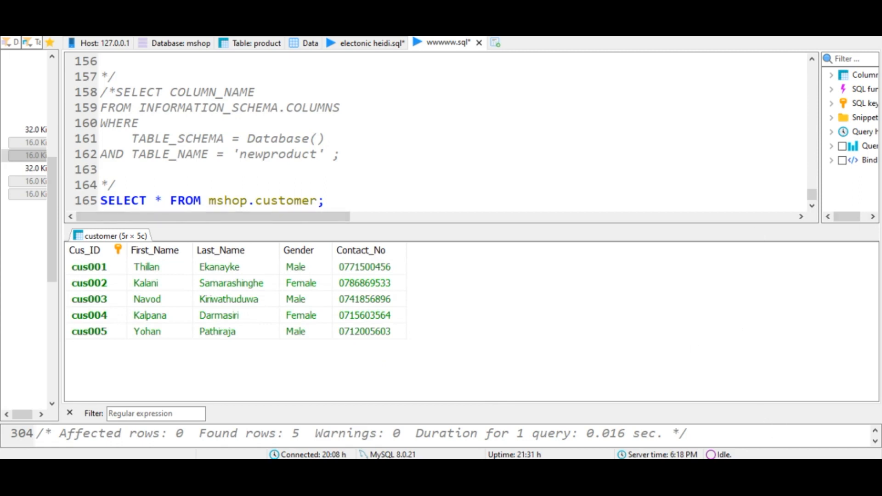
# - Review the remaining questions in the PDF
pyautogui.click(391, 470)
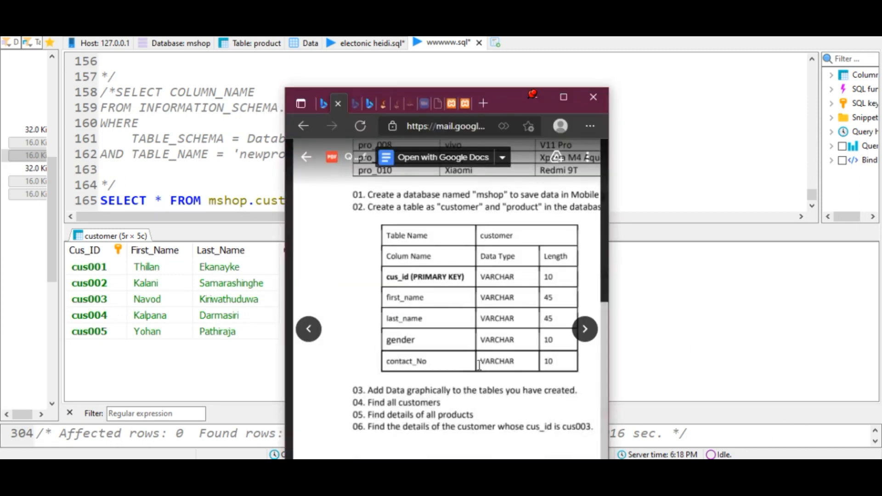
pyautogui.scroll(-1, 449, 328)
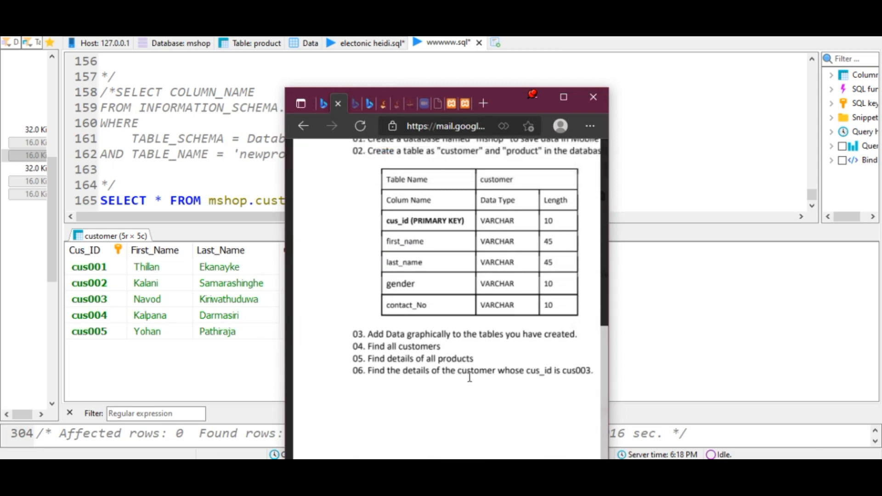
pyautogui.click(535, 102)
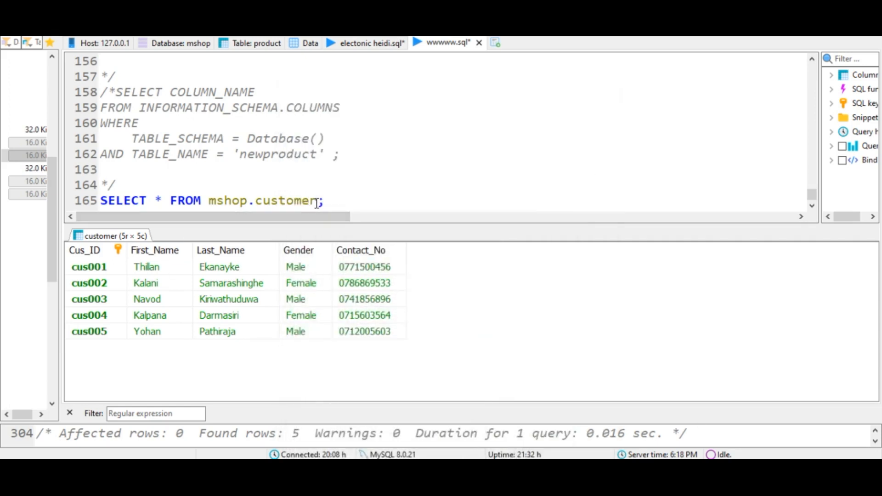
# - Change the query's table to mshop.product and execute it to list all products
pyautogui.moveTo(317, 203); pyautogui.dragTo(257, 201)
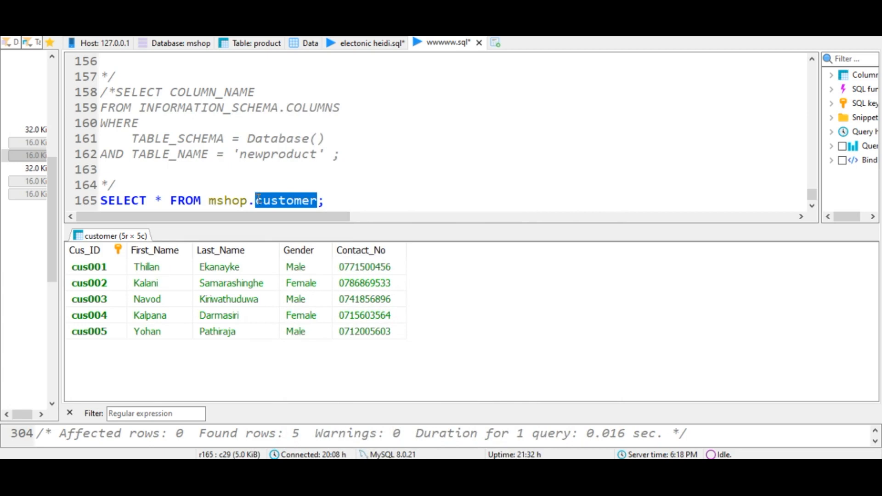
pyautogui.press('BackSpace')
pyautogui.write('product')
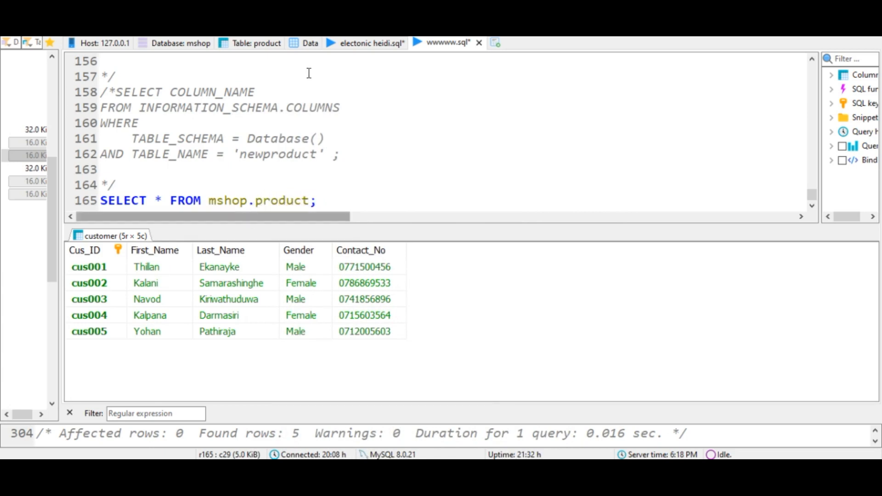
pyautogui.press('F9')
pyautogui.scroll(-1, 532, 325)
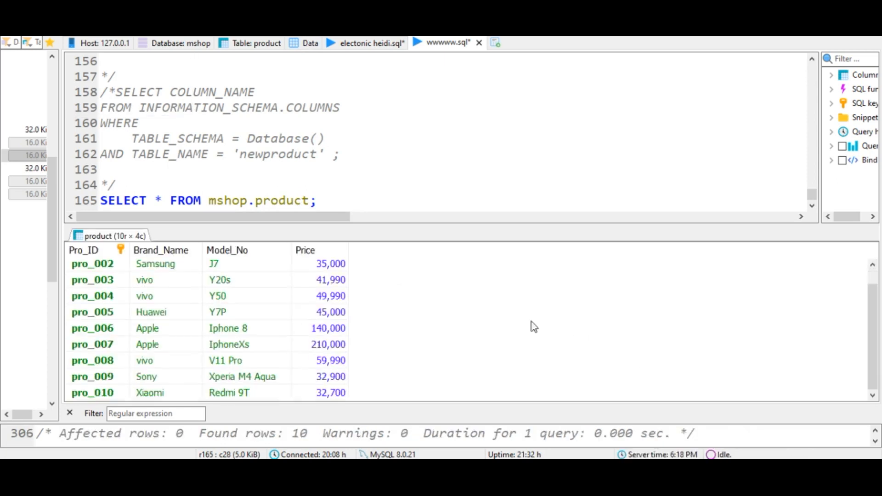
# - Compare the product table's data view and re-read question 06 in the PDF
pyautogui.click(304, 43)
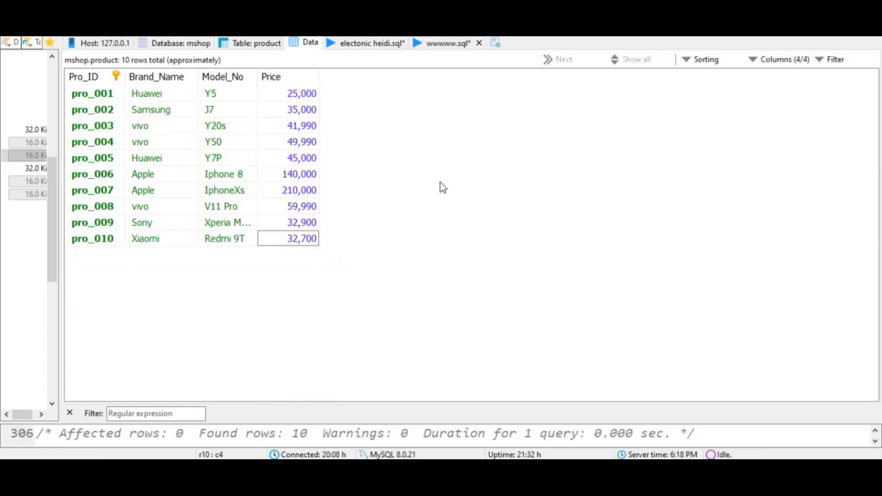
pyautogui.click(425, 44)
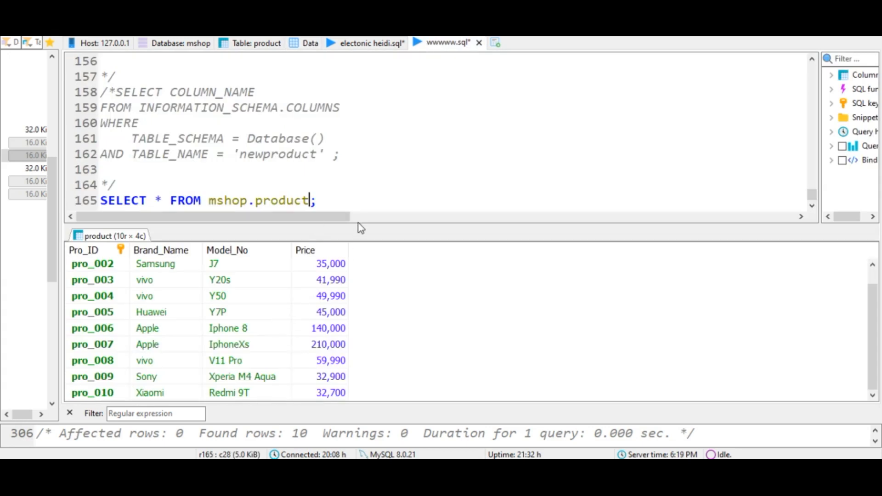
pyautogui.moveTo(357, 228); pyautogui.dragTo(359, 175)
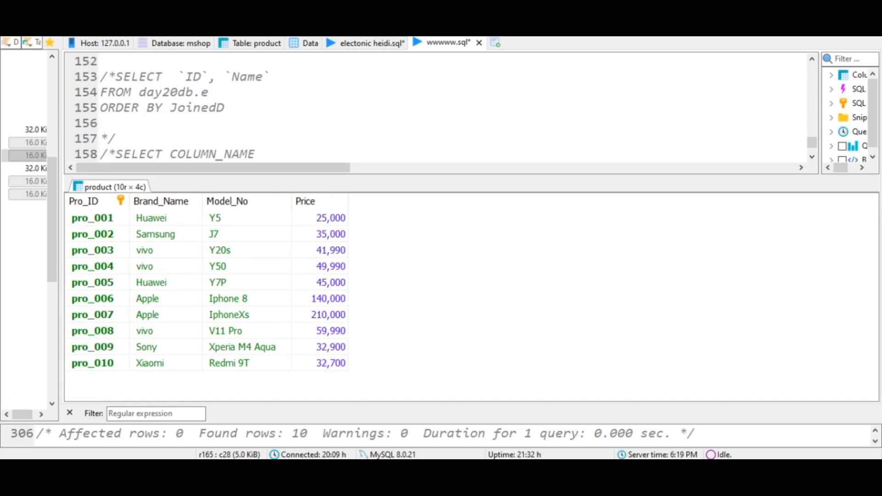
pyautogui.hotkey('alt', 'Tab')
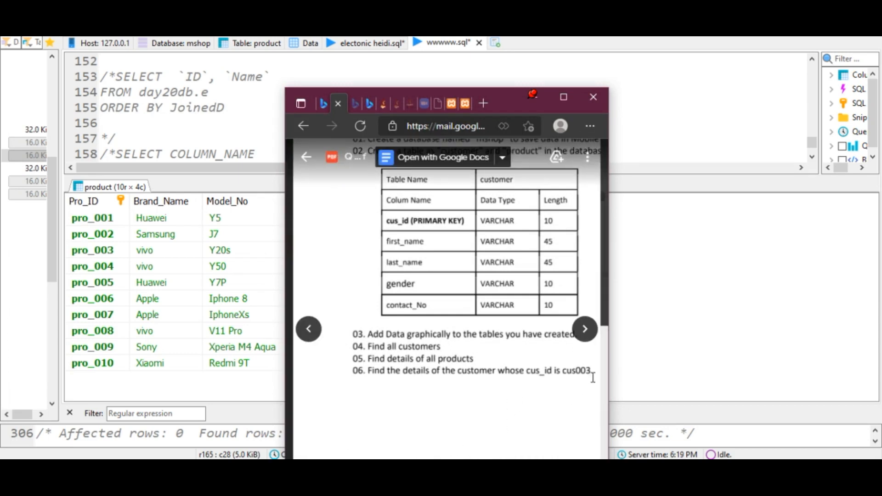
pyautogui.click(534, 104)
pyautogui.moveTo(303, 179); pyautogui.dragTo(301, 380)
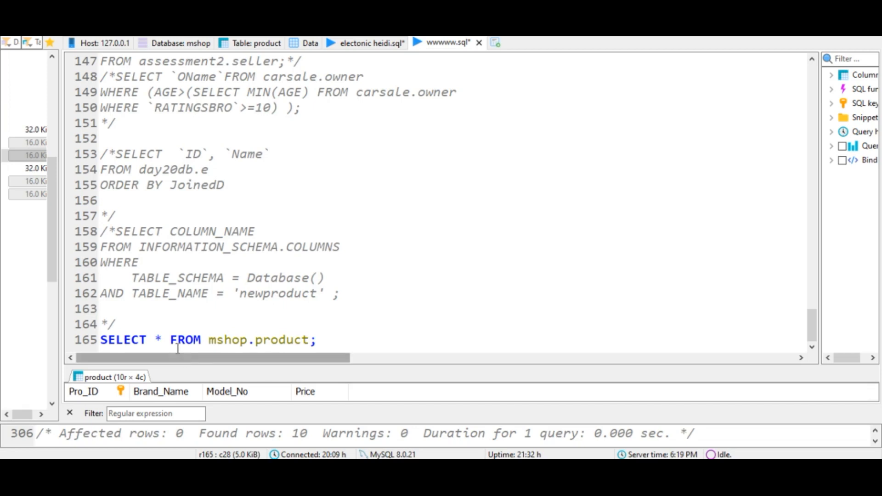
pyautogui.click(349, 466)
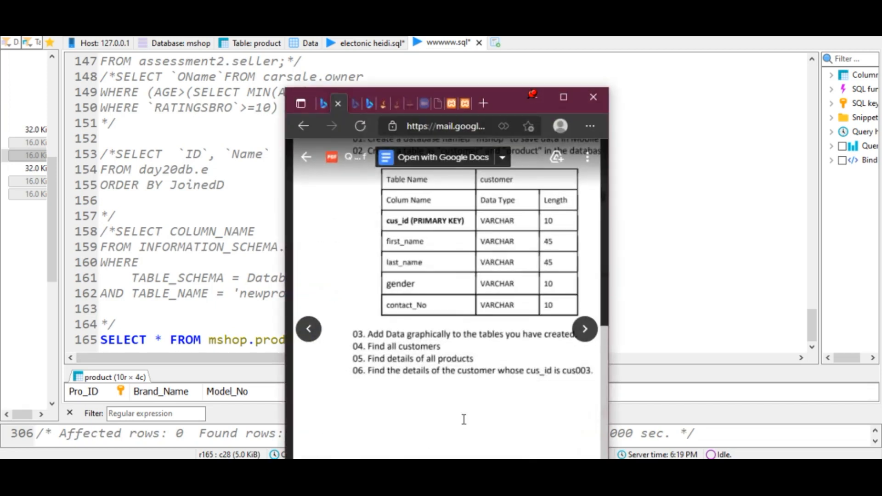
pyautogui.click(543, 98)
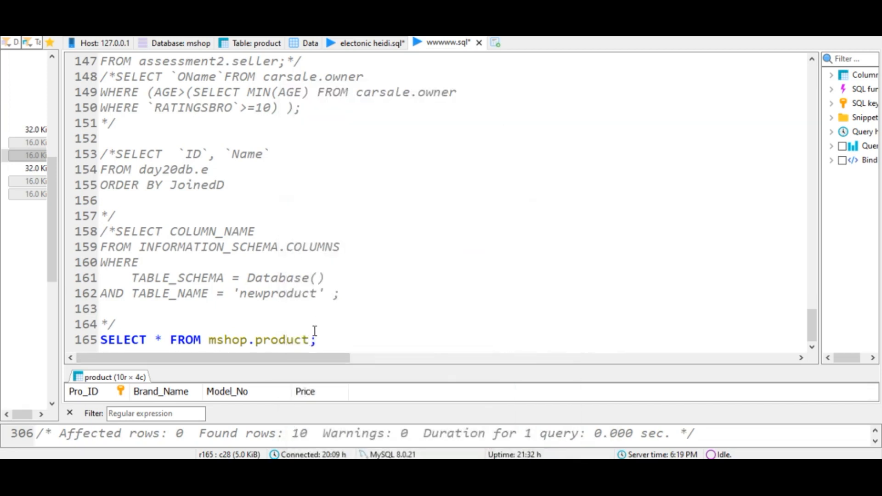
# - Append WHERE `Cus to the product query on line 165
pyautogui.write('WHERE `Cus')
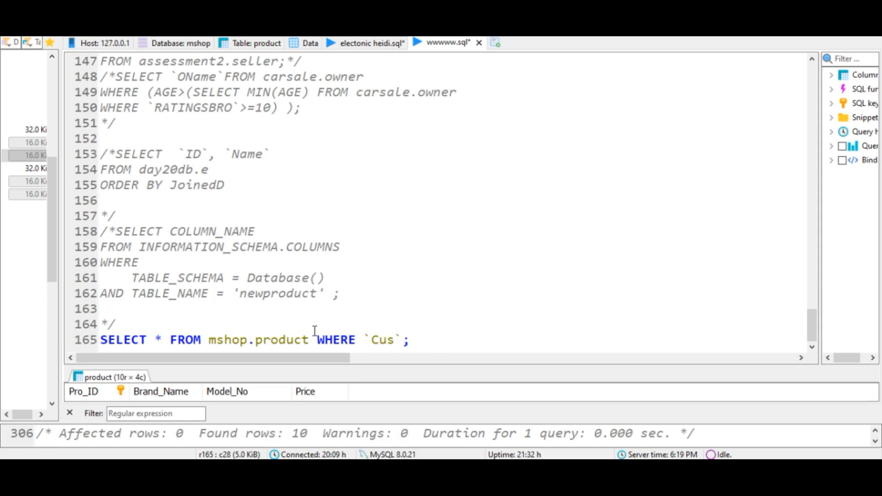
# - Copy the Cus_ID column name from the customer table's structure
pyautogui.click(309, 43)
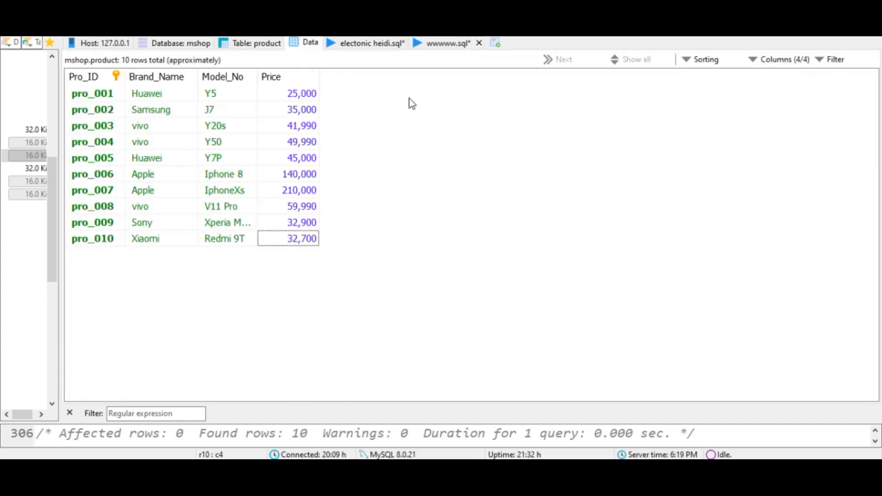
pyautogui.moveTo(60, 228); pyautogui.dragTo(288, 225)
pyautogui.click(59, 143)
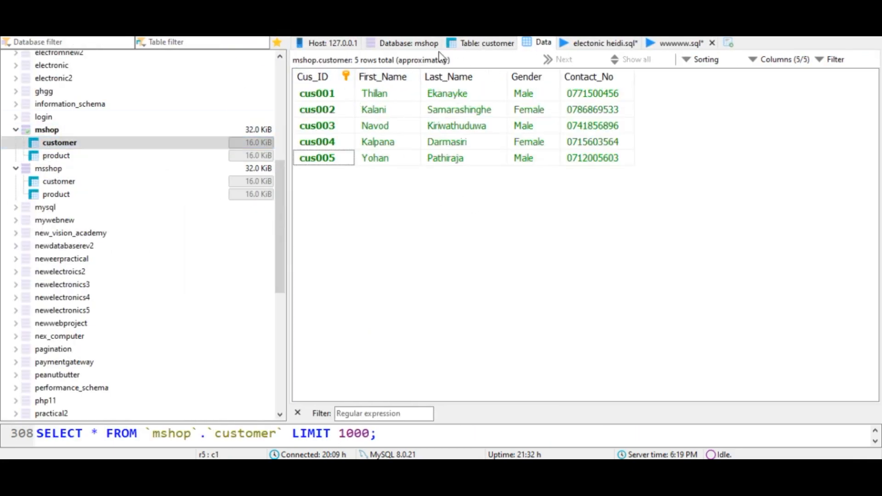
pyautogui.click(478, 44)
pyautogui.click(355, 191)
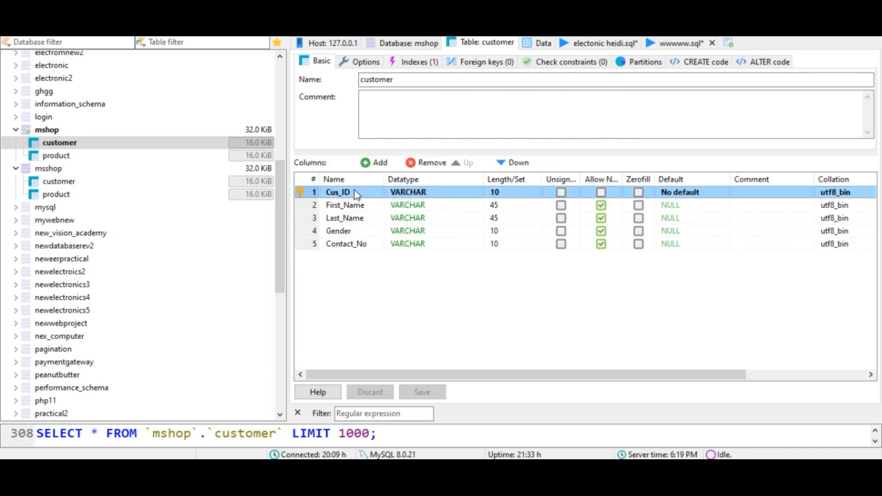
pyautogui.click(355, 192)
pyautogui.hotkey('ctrl', 'c')
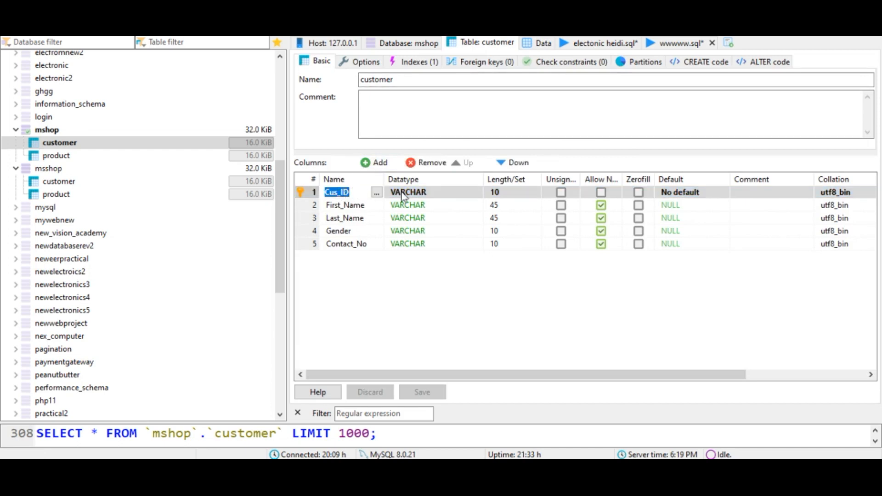
pyautogui.click(671, 43)
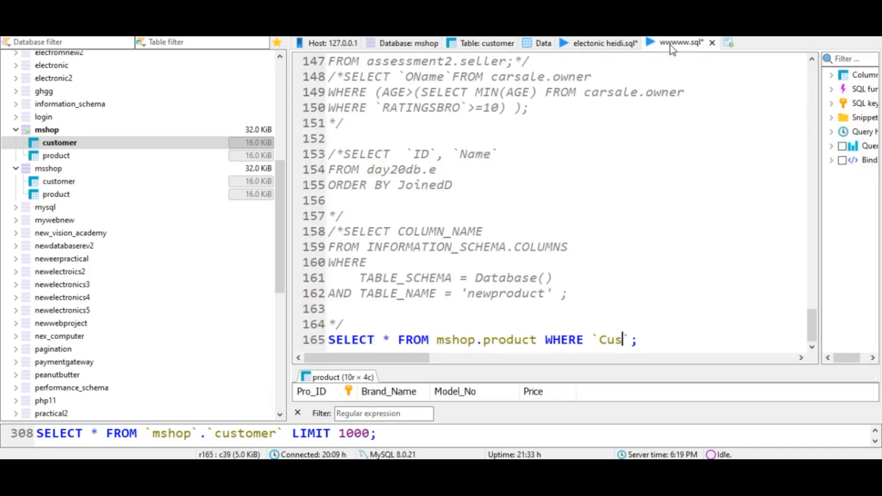
# - Replace the partial column name with Cus_ID and add ='' to the WHERE condition
pyautogui.doubleClick(616, 345)
pyautogui.hotkey('ctrl', 'v')
pyautogui.write("=''")
# - Copy cus003 from question 06 in the PDF and paste it between the quotes
pyautogui.click(491, 469)
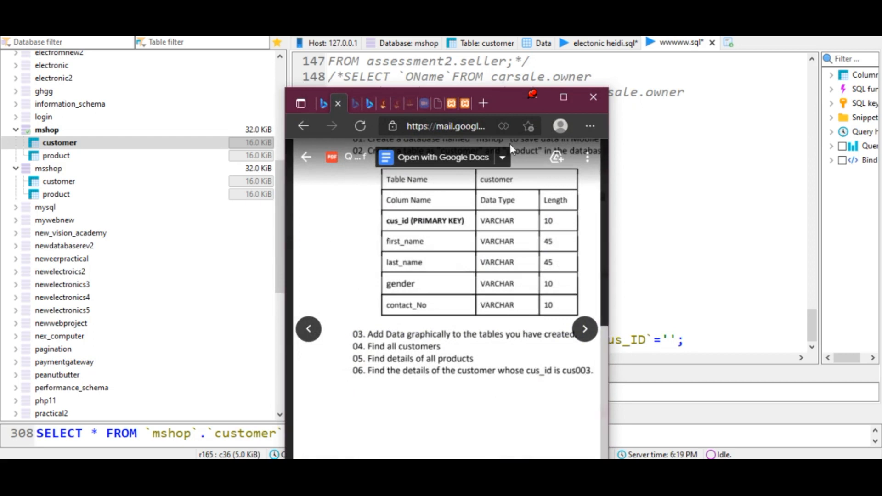
pyautogui.moveTo(508, 99); pyautogui.dragTo(394, 47)
pyautogui.scroll(-3, 396, 394)
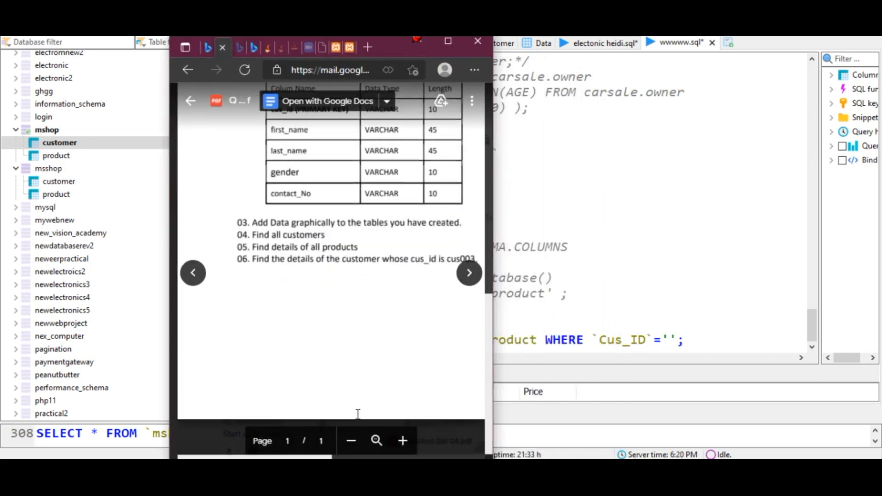
pyautogui.hscroll(5, 310, 260)
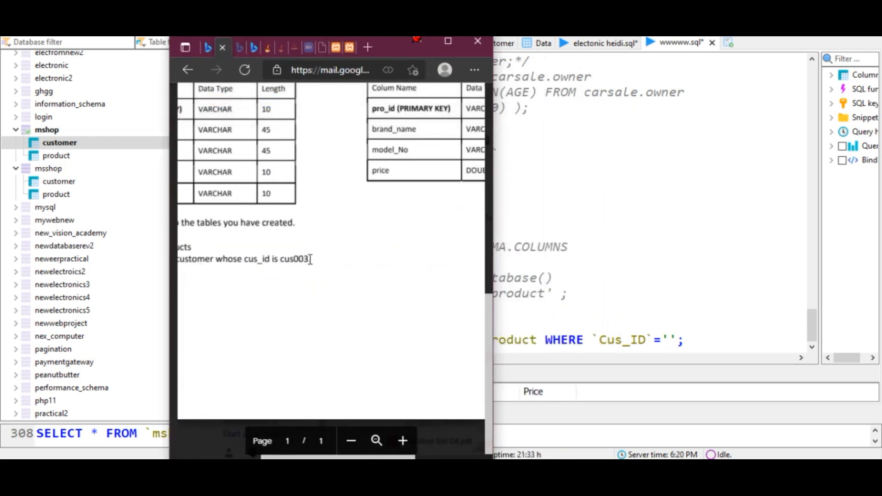
pyautogui.moveTo(312, 260); pyautogui.dragTo(281, 260)
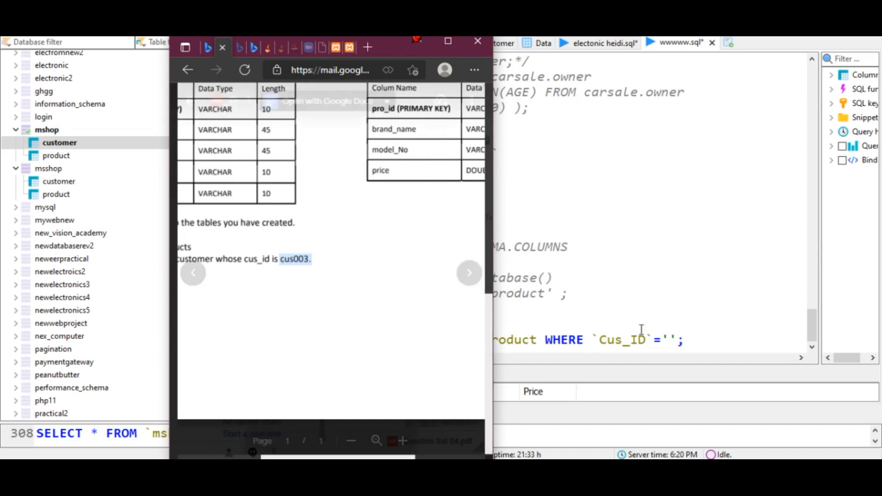
pyautogui.write('cus003.')
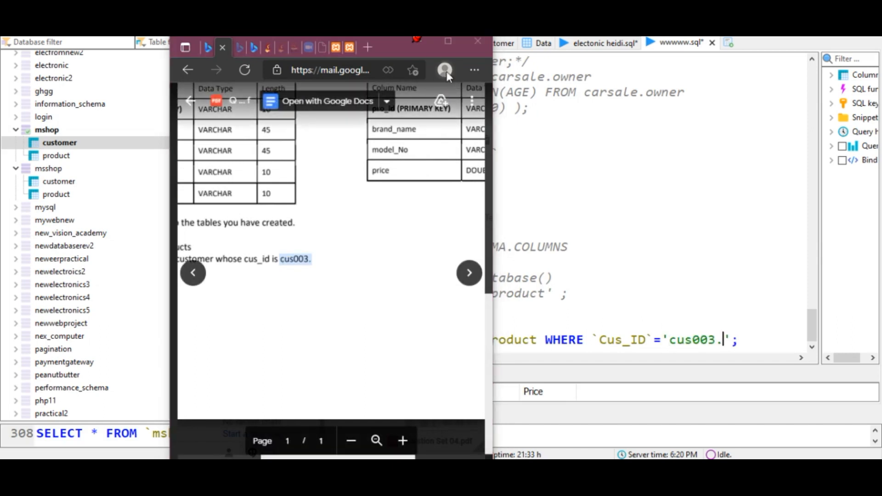
# - Try to execute the query, then close the error message
pyautogui.click(418, 41)
pyautogui.click(310, 38)
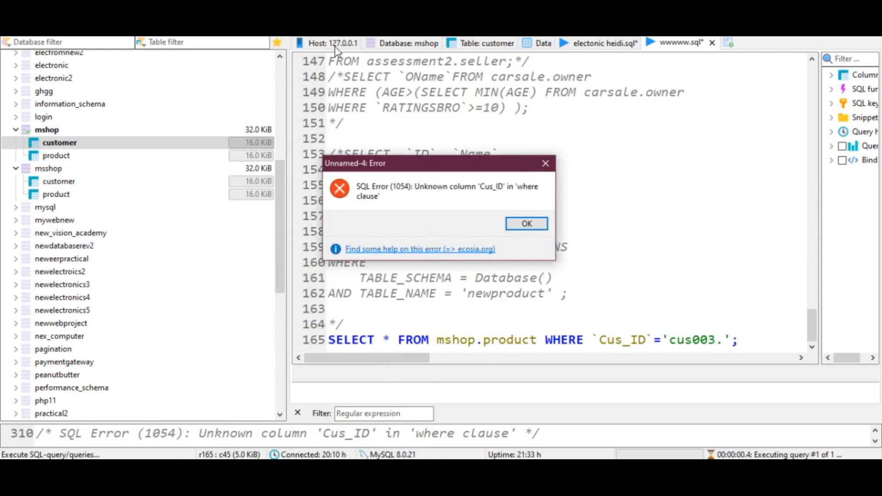
pyautogui.click(545, 164)
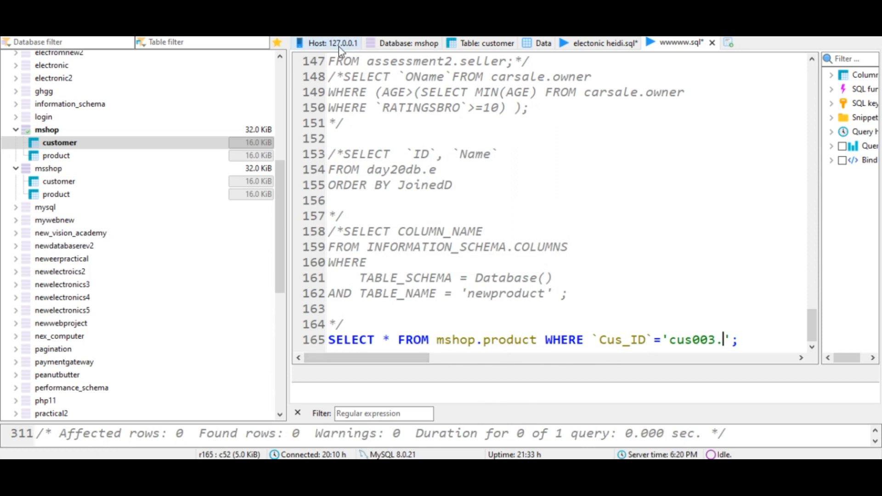
# - Remove the trailing period after cus003, re-run the query and close the error message
pyautogui.click(726, 344)
pyautogui.press('BackSpace')
pyautogui.click(313, 39)
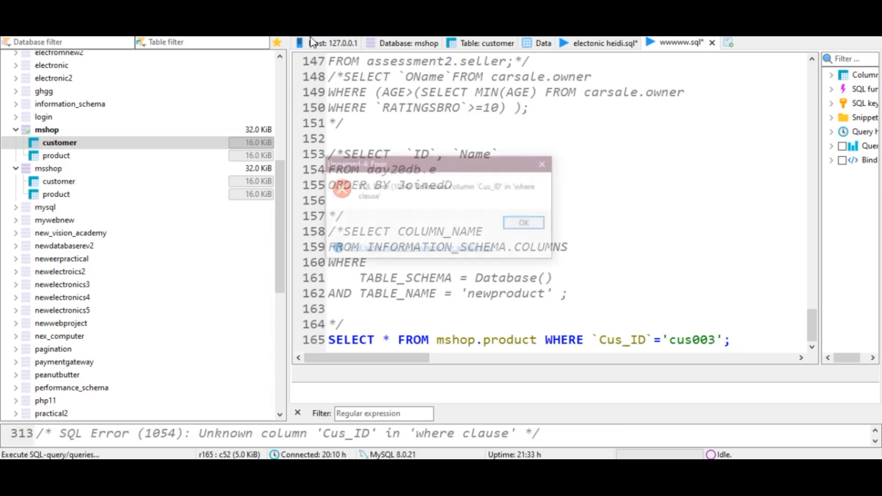
pyautogui.click(545, 164)
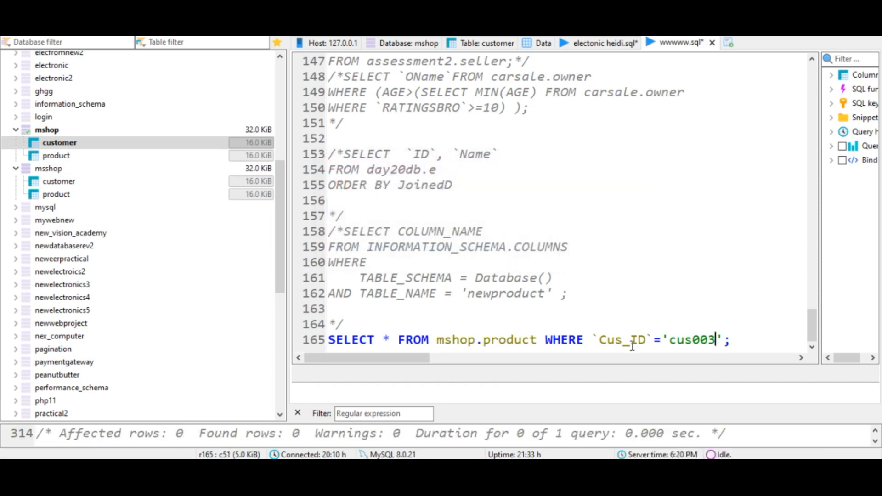
# - Retry the query, dismiss the error, and delete the space between WHERE and `Cus_ID`
pyautogui.click(320, 40)
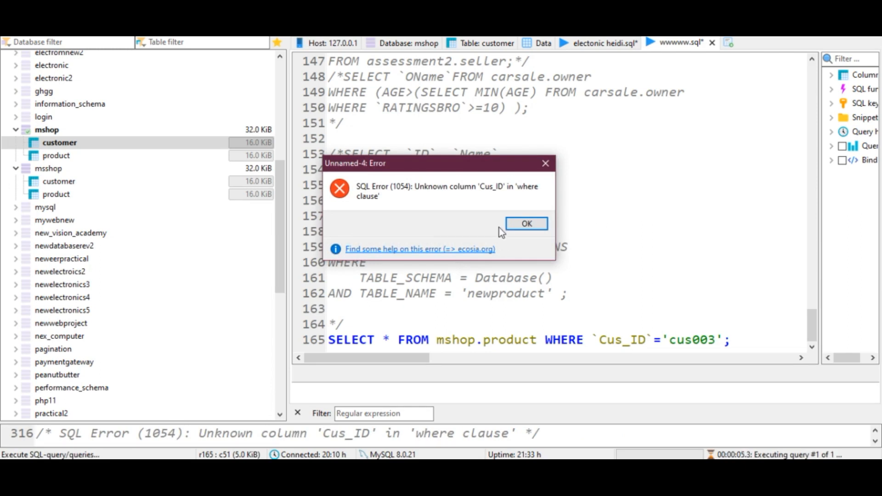
pyautogui.click(545, 163)
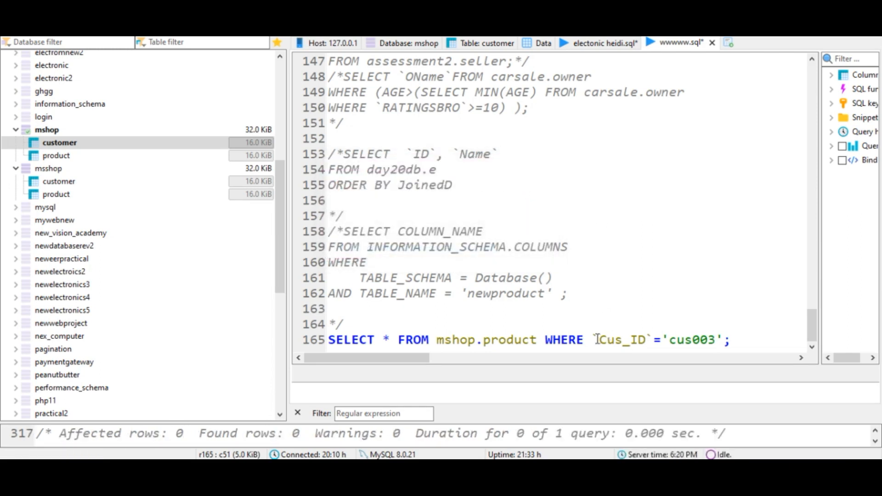
pyautogui.click(593, 340)
pyautogui.press('BackSpace')
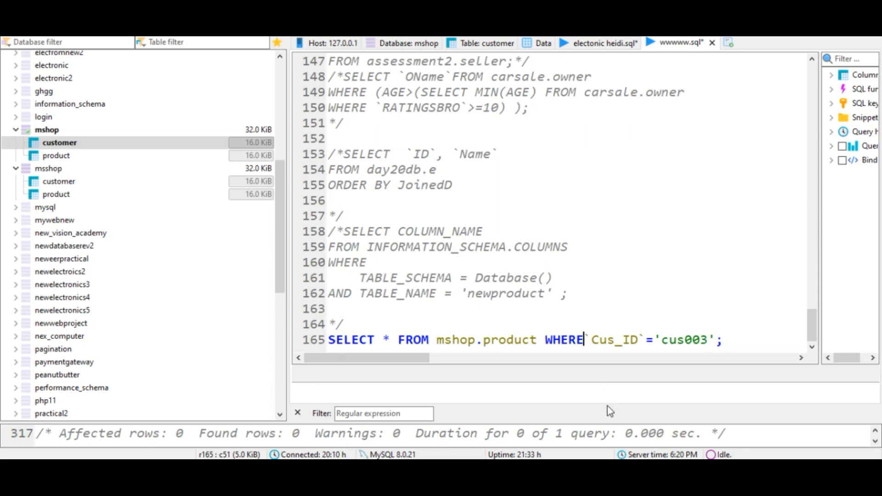
# - Check the product table's columns, change the query's table to mshop.customer and execute it to find customer cus003
pyautogui.click(152, 156)
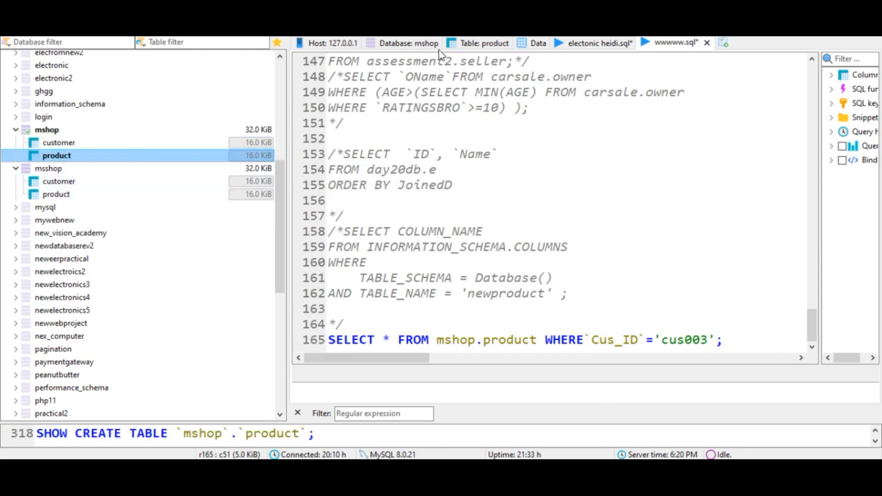
pyautogui.click(463, 44)
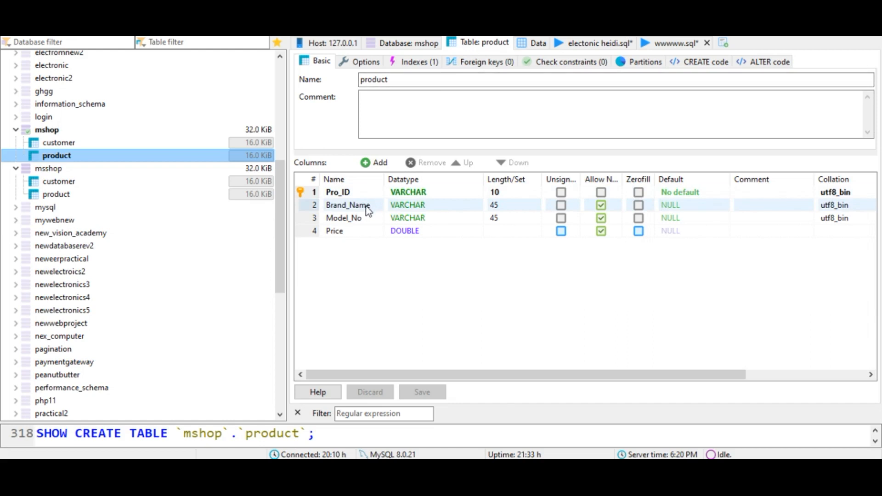
pyautogui.click(673, 43)
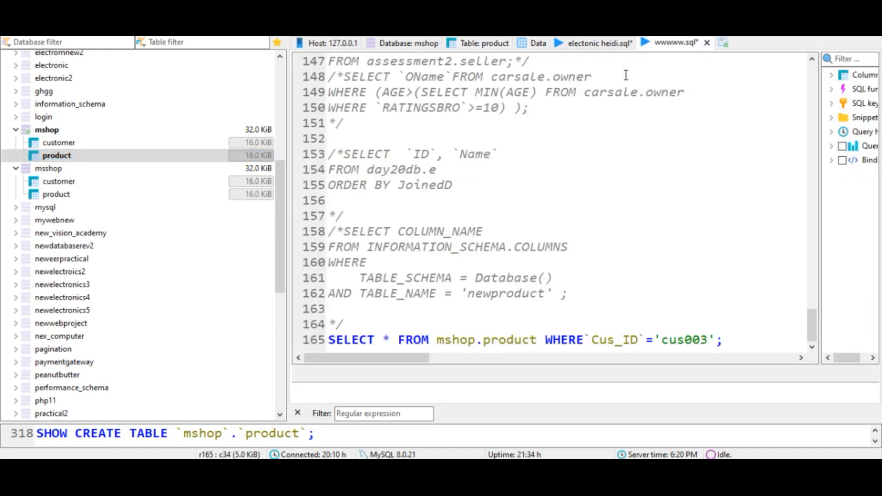
pyautogui.moveTo(538, 340); pyautogui.dragTo(483, 340)
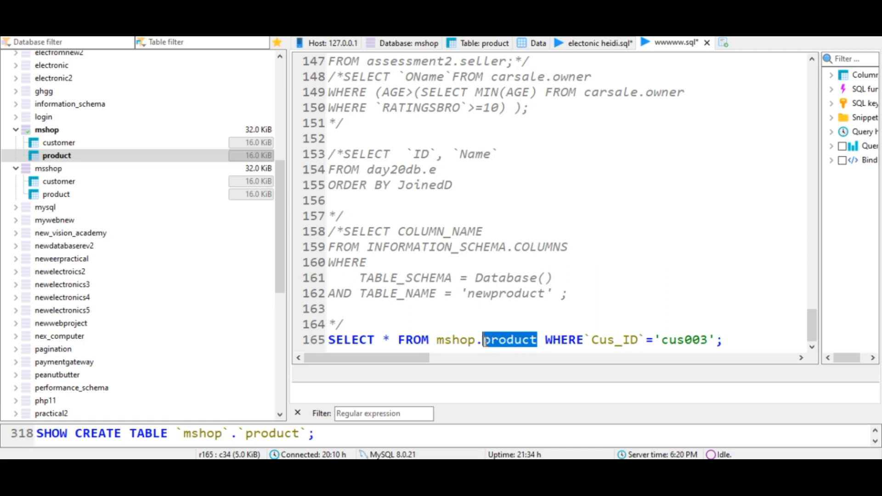
pyautogui.write('cus')
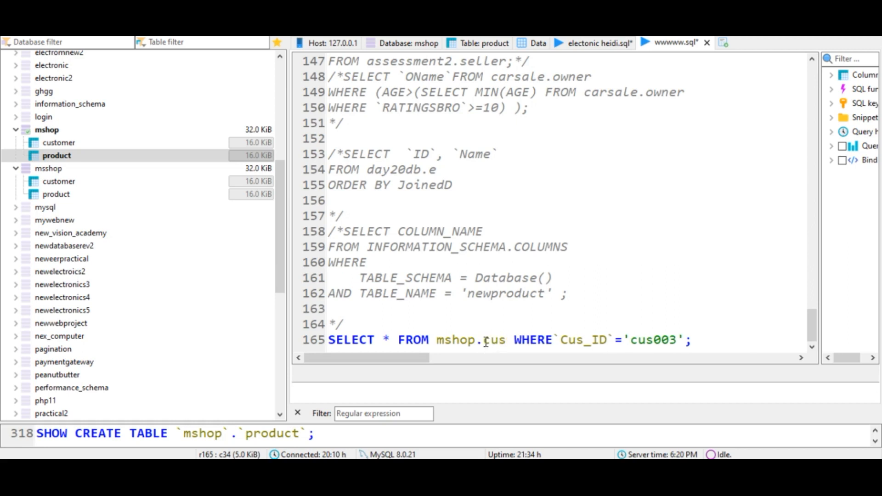
pyautogui.press('Return')
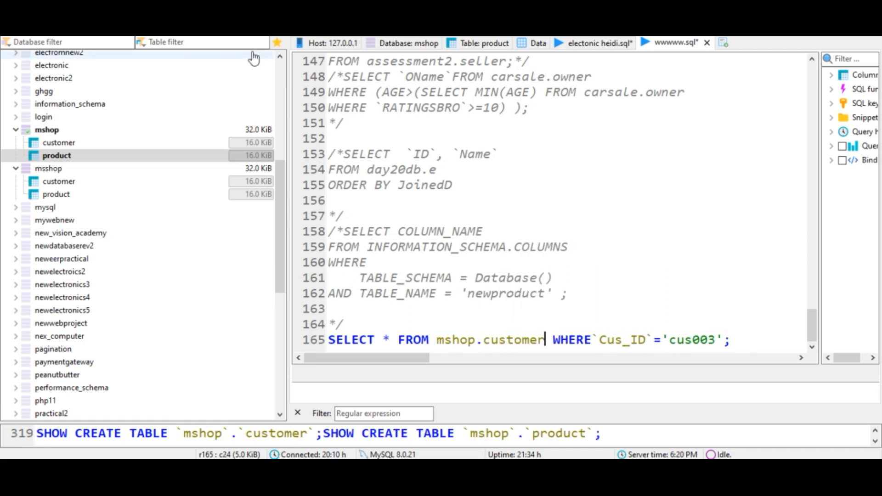
pyautogui.press('F9')
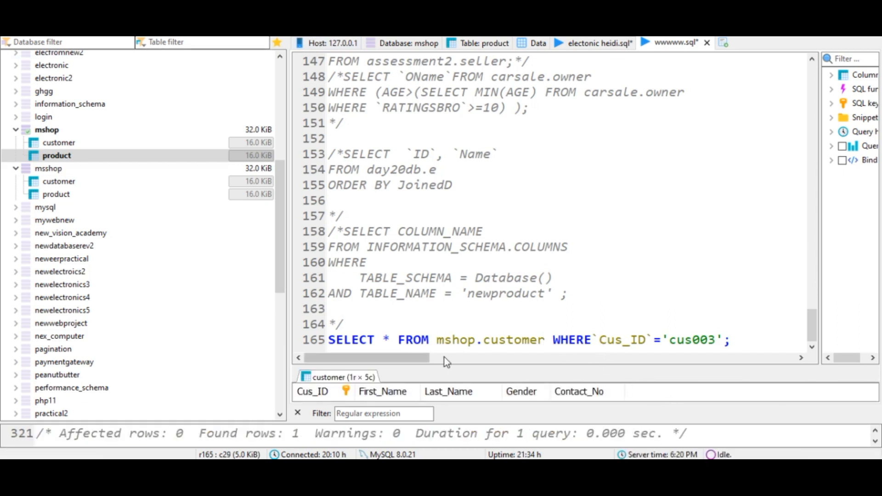
# - Enlarge the query results pane to inspect the returned customer row, then restore the editor layout
pyautogui.moveTo(442, 365); pyautogui.dragTo(441, 133)
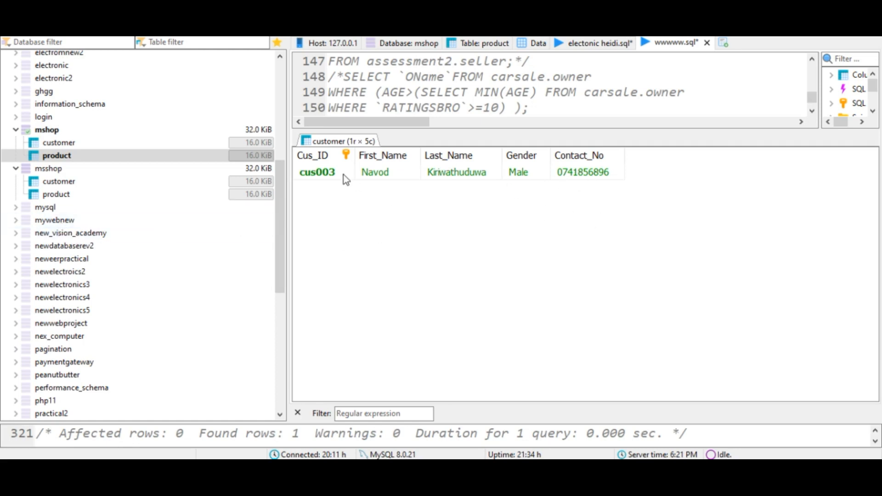
pyautogui.moveTo(433, 131); pyautogui.dragTo(436, 365)
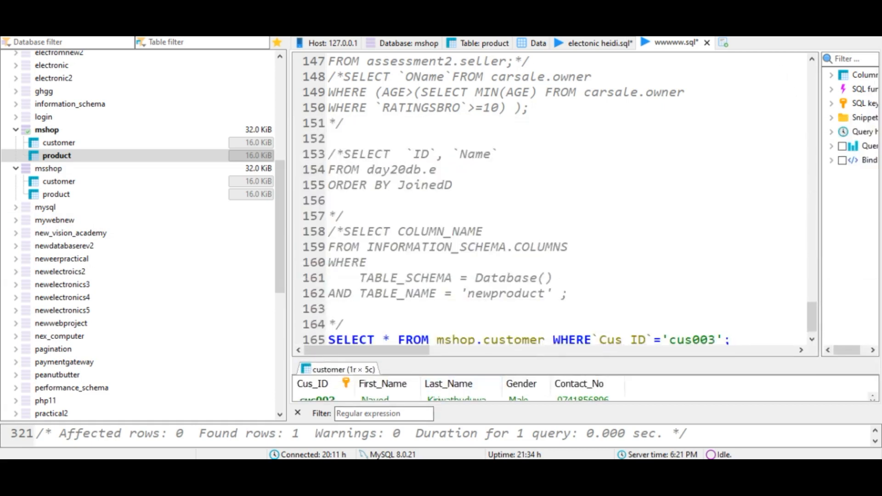
# - Review the Question Set 08 PDF's customer and product tables and questions, then return to the query editor
pyautogui.click(372, 469)
pyautogui.scroll(8, 475, 339)
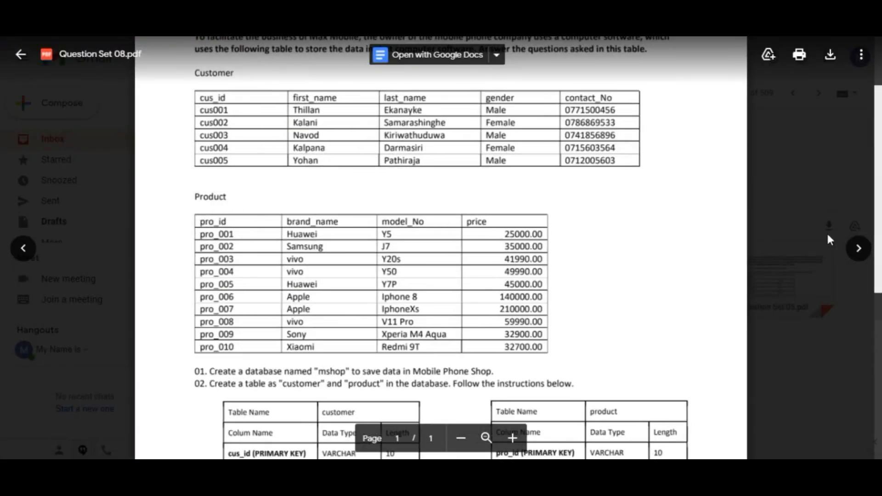
pyautogui.click(834, 232)
pyautogui.scroll(-1, 602, 371)
pyautogui.click(441, 317)
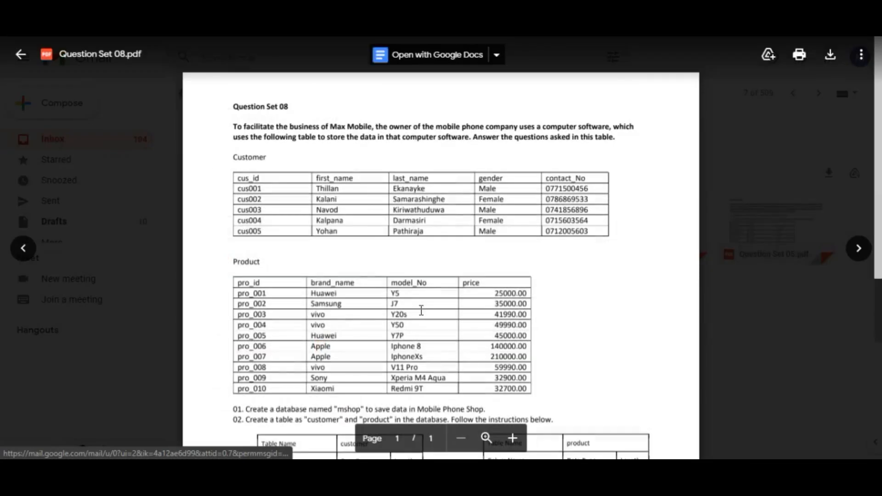
pyautogui.scroll(-8, 440, 369)
pyautogui.scroll(-1, 440, 370)
pyautogui.scroll(1, 446, 364)
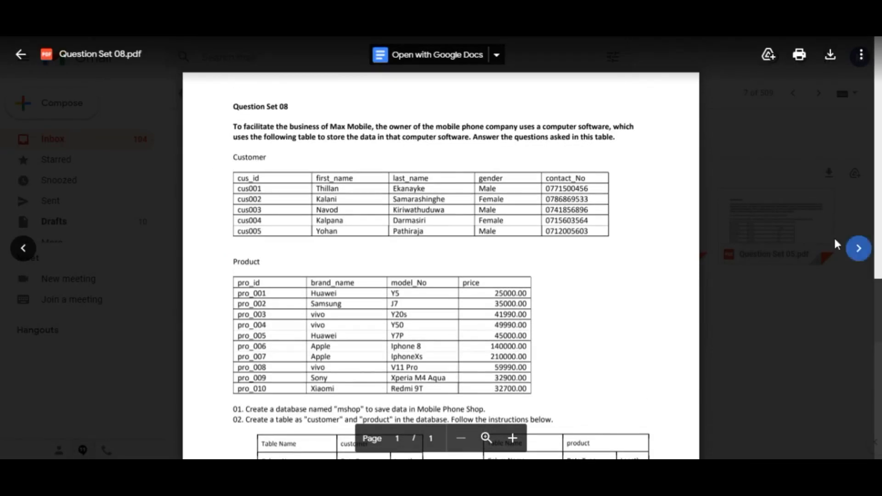
pyautogui.click(821, 18)
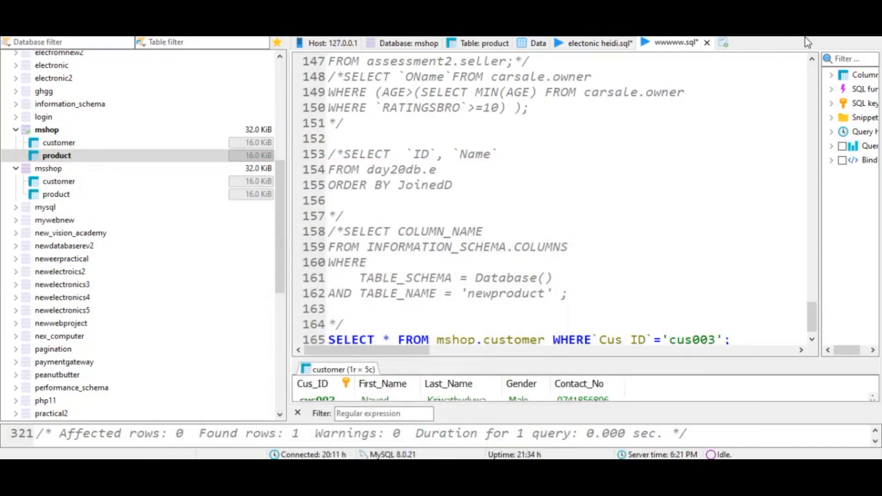